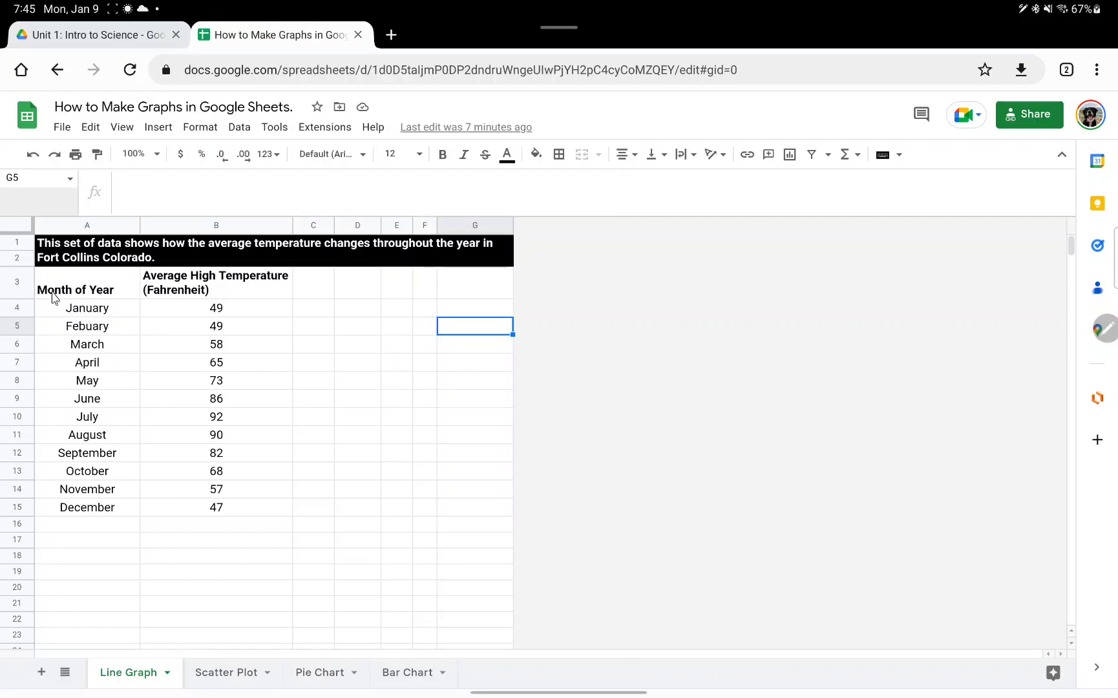
Insert a chart from the monthly temperature data in A3:B15 and move it just below the table's header row
{"action": "left_click_drag", "start_coordinate": [78, 292], "coordinate": [228, 508]}
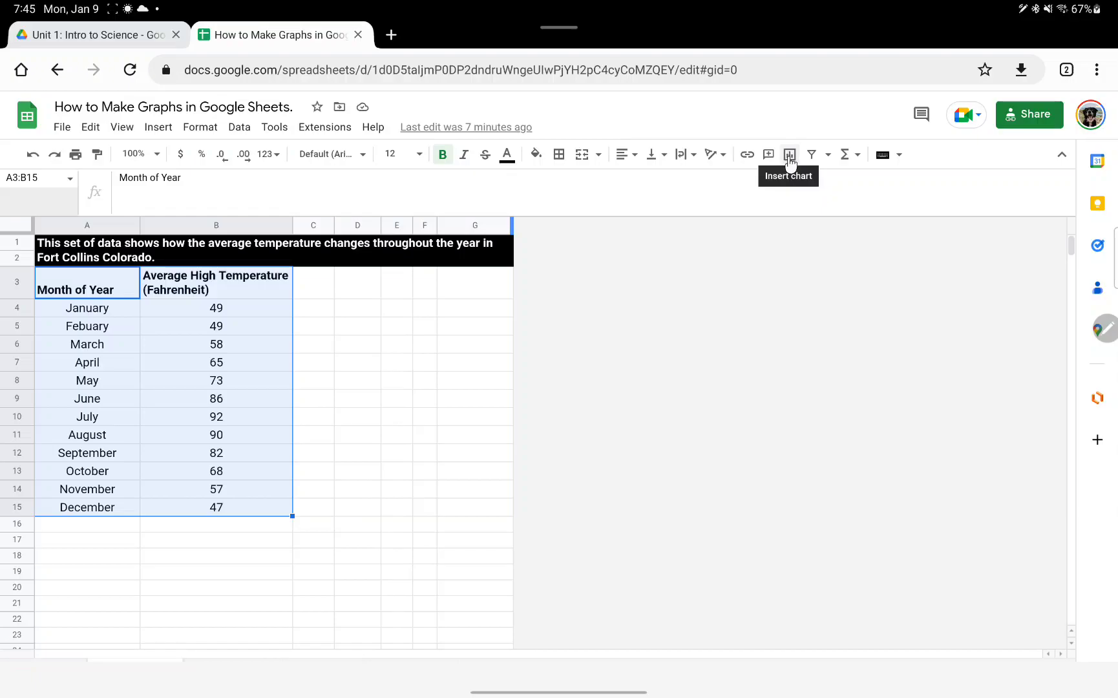
{"action": "left_click", "coordinate": [156, 128]}
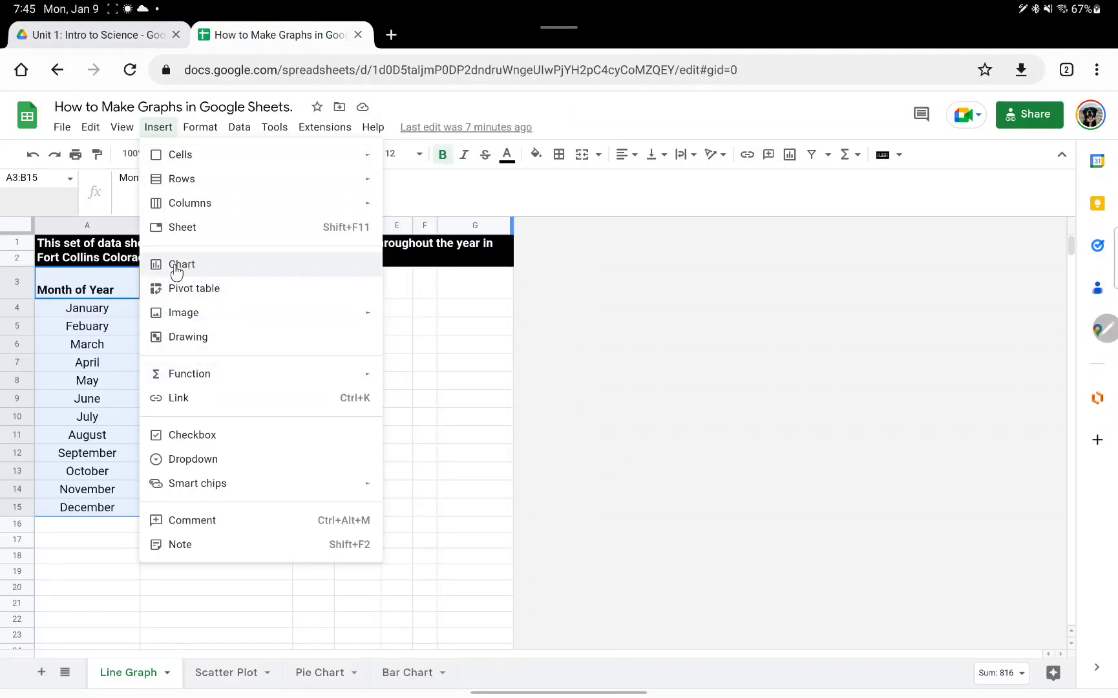
{"action": "left_click", "coordinate": [417, 309]}
{"action": "left_click_drag", "start_coordinate": [65, 289], "coordinate": [237, 508]}
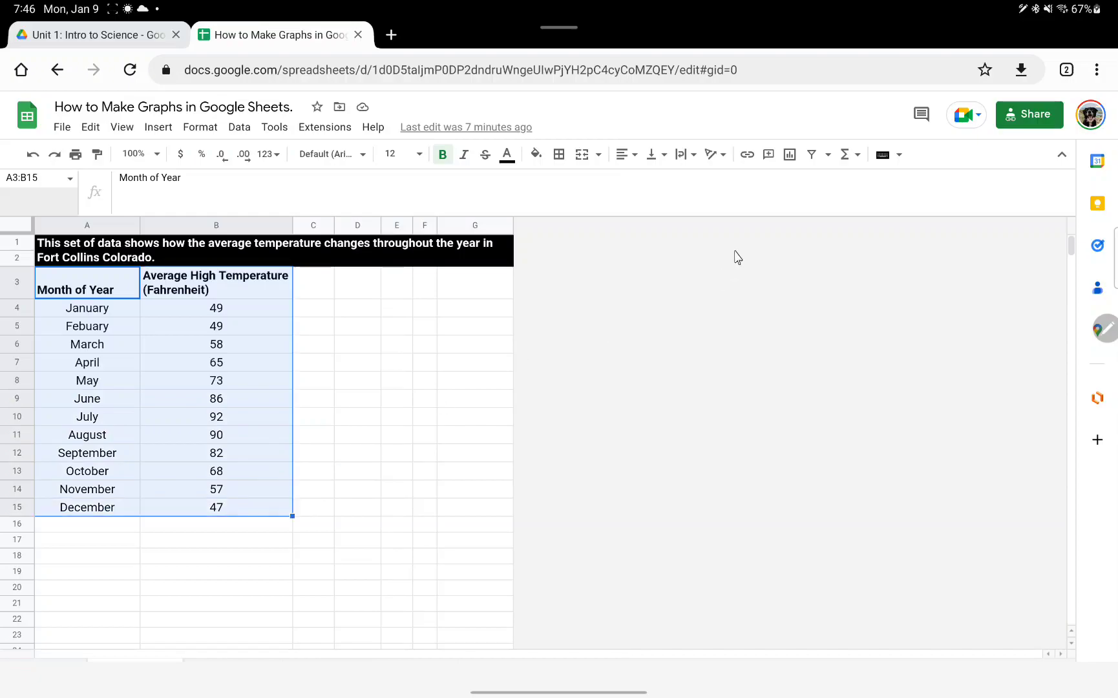
{"action": "left_click", "coordinate": [789, 153]}
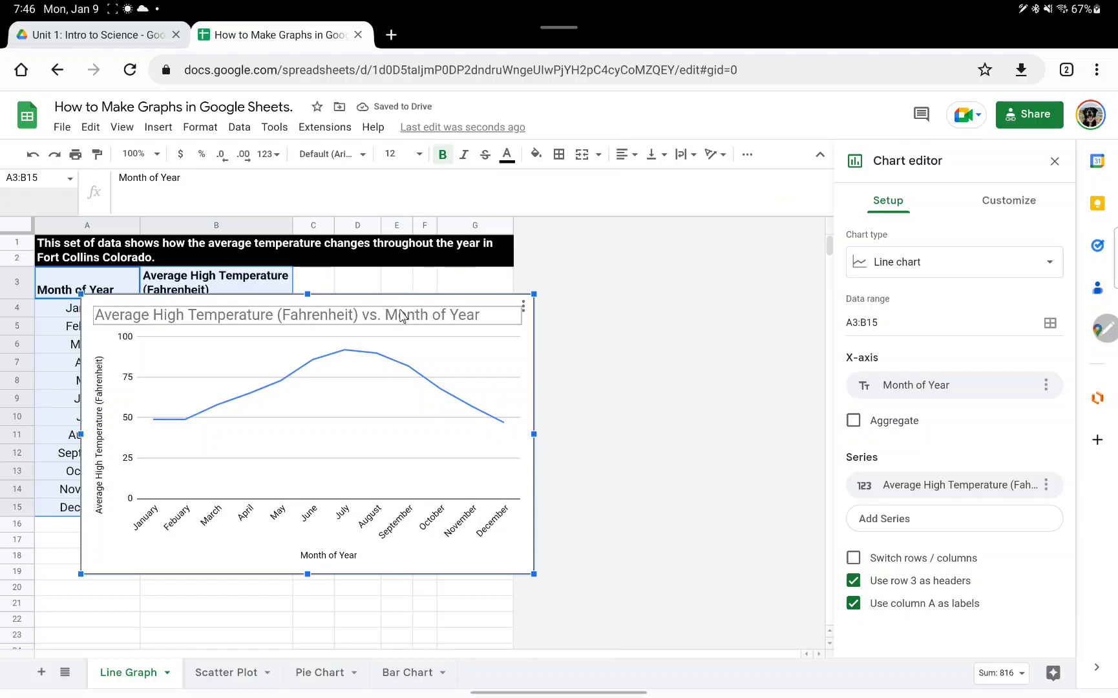
{"action": "left_click_drag", "start_coordinate": [400, 299], "coordinate": [378, 291]}
{"action": "left_click_drag", "start_coordinate": [516, 295], "coordinate": [515, 316]}
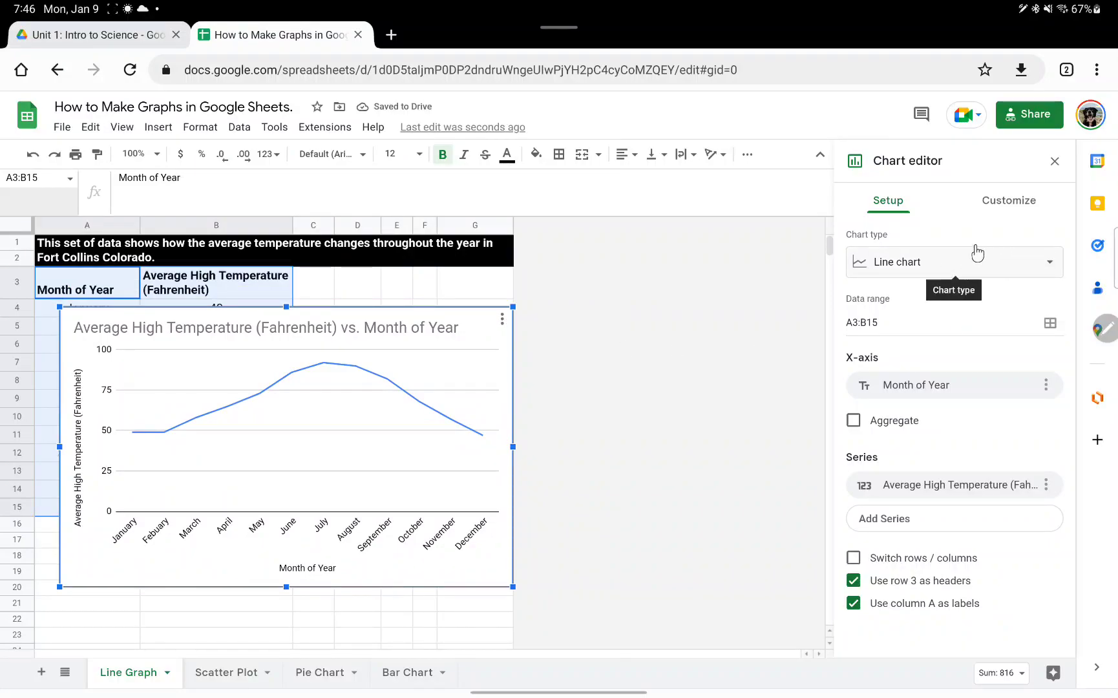
Look through the available chart types and select the suggested line chart for A3:B15
{"action": "left_click", "coordinate": [1032, 263]}
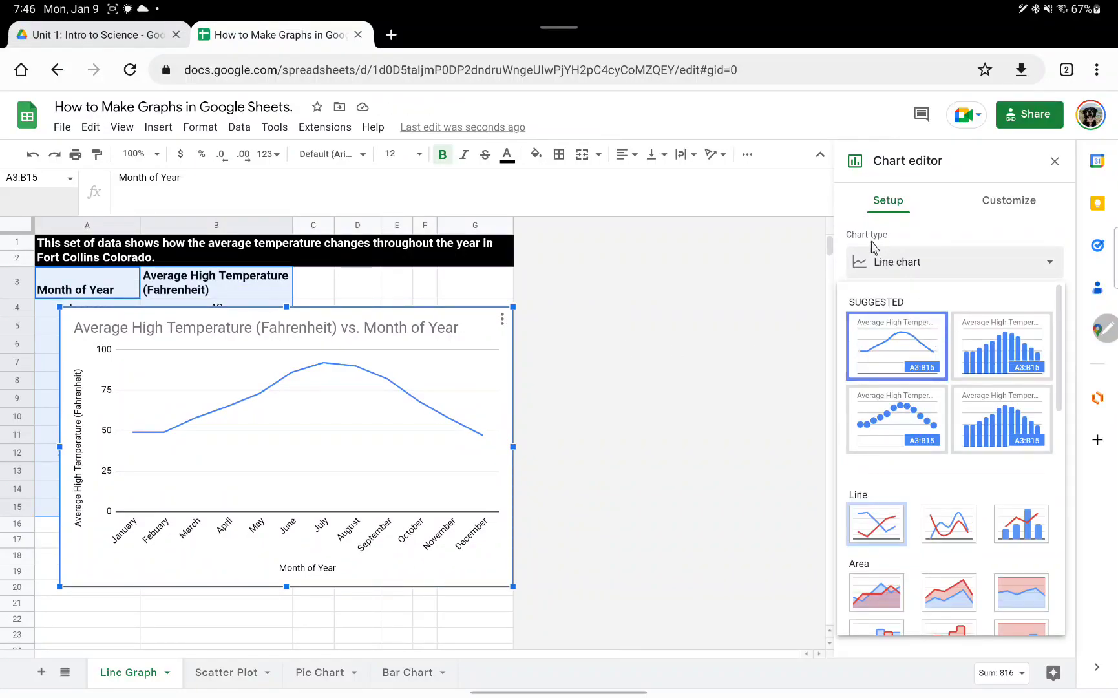
{"action": "scroll", "coordinate": [963, 362], "scroll_direction": "down", "scroll_amount": 2}
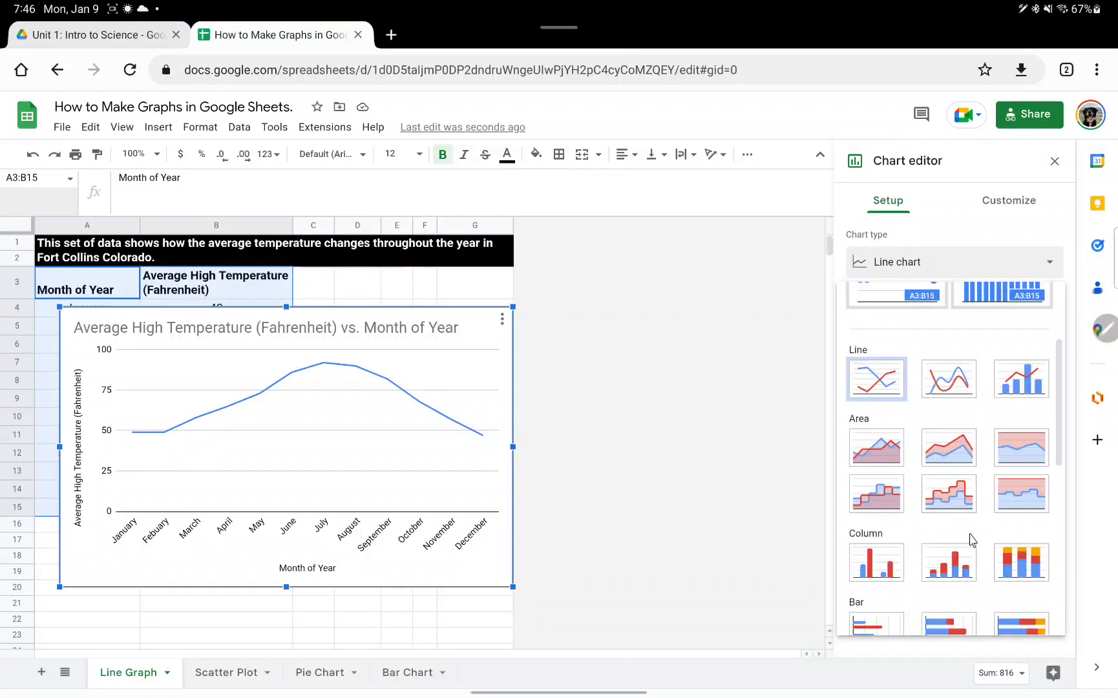
{"action": "scroll", "coordinate": [969, 543], "scroll_direction": "up", "scroll_amount": 2}
{"action": "scroll", "coordinate": [965, 554], "scroll_direction": "up", "scroll_amount": 1}
{"action": "scroll", "coordinate": [950, 517], "scroll_direction": "down", "scroll_amount": 5}
{"action": "scroll", "coordinate": [950, 510], "scroll_direction": "up", "scroll_amount": 5}
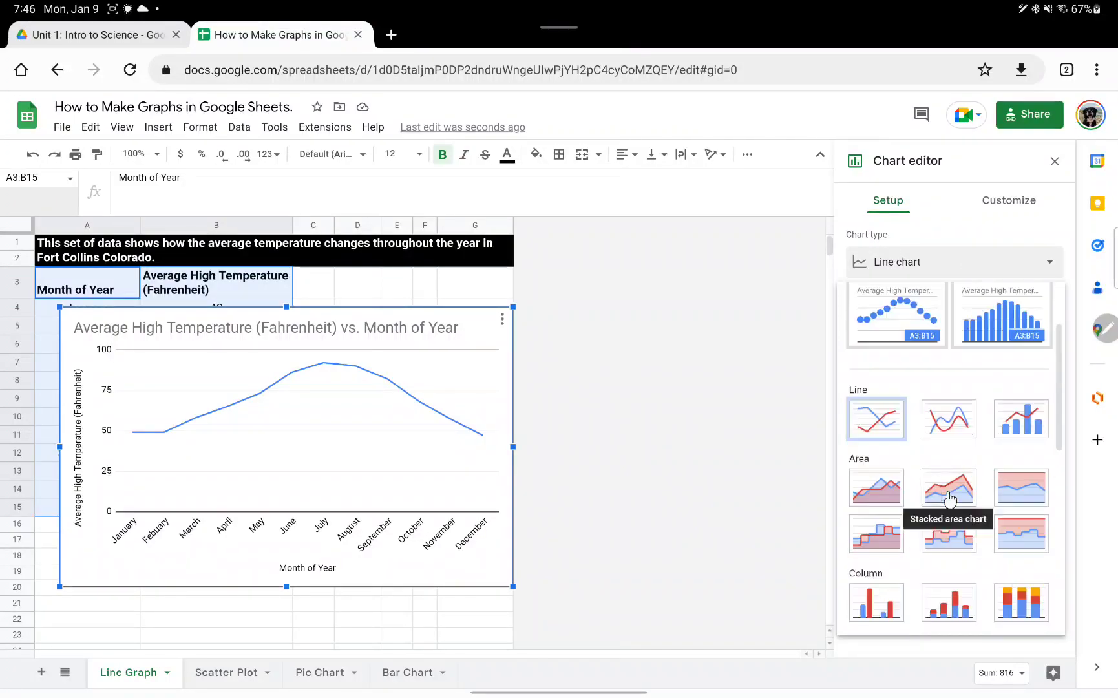
{"action": "left_click", "coordinate": [908, 336]}
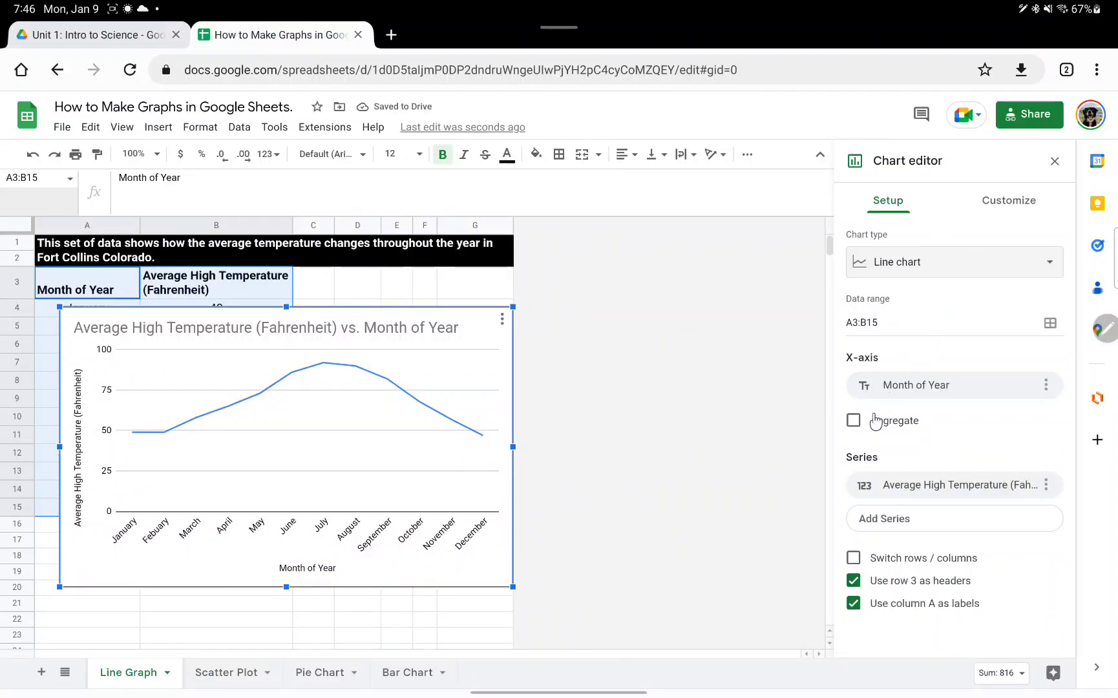
Set the chart's background color to light gray in the chart style settings
{"action": "left_click", "coordinate": [1020, 213]}
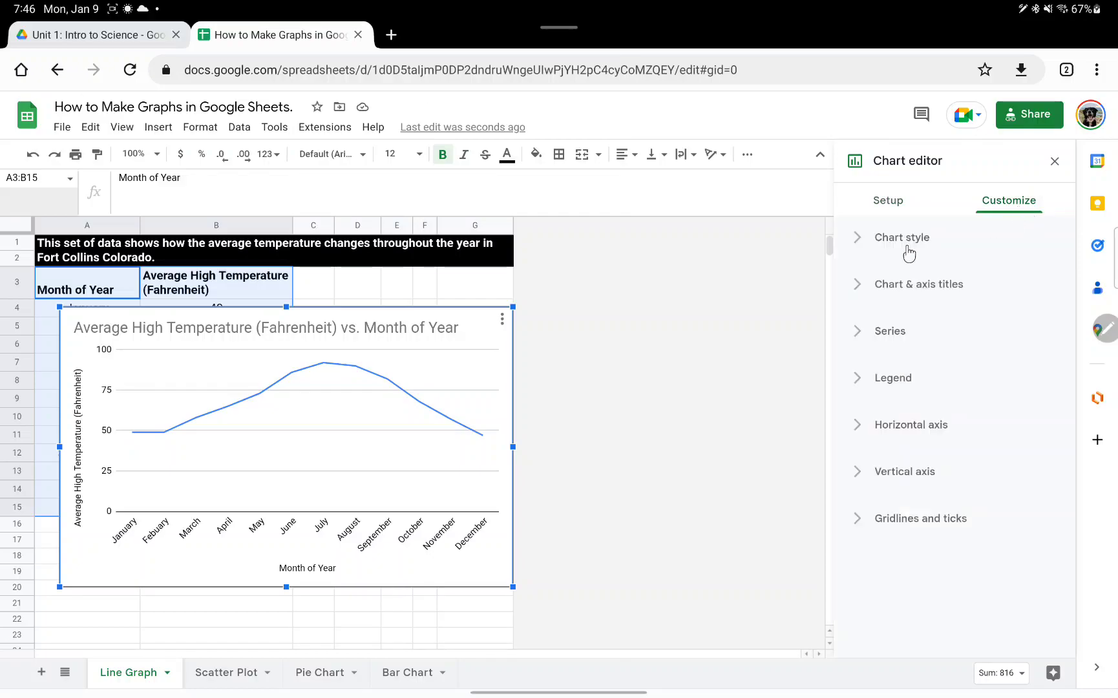
{"action": "left_click", "coordinate": [908, 251]}
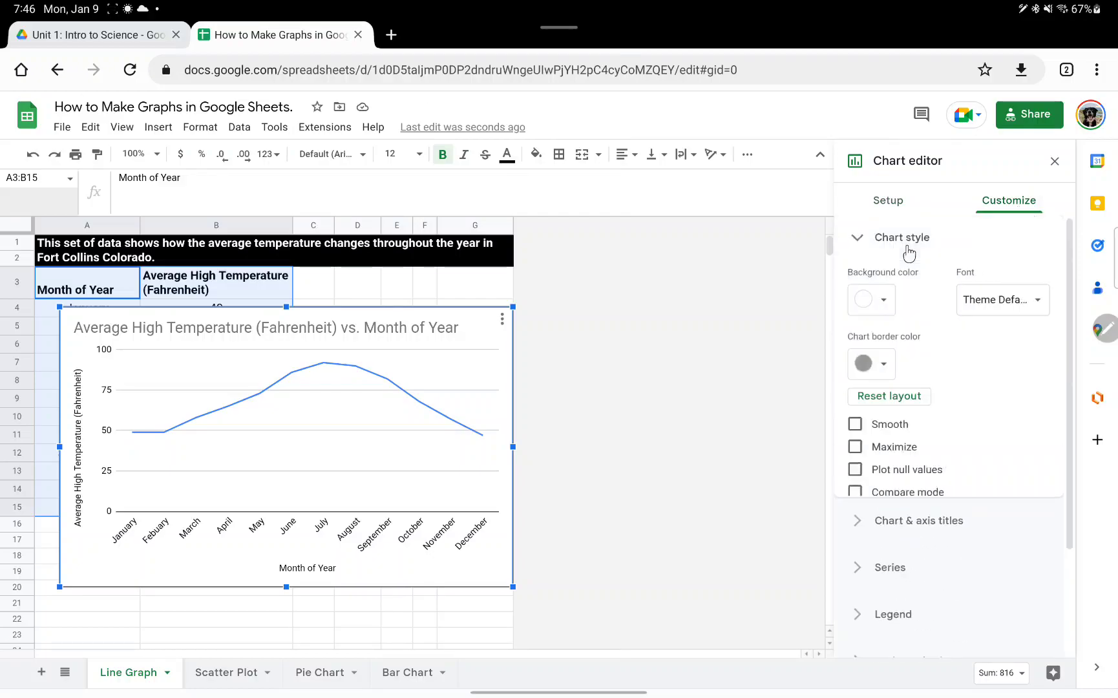
{"action": "left_click", "coordinate": [888, 301]}
{"action": "left_click", "coordinate": [987, 370]}
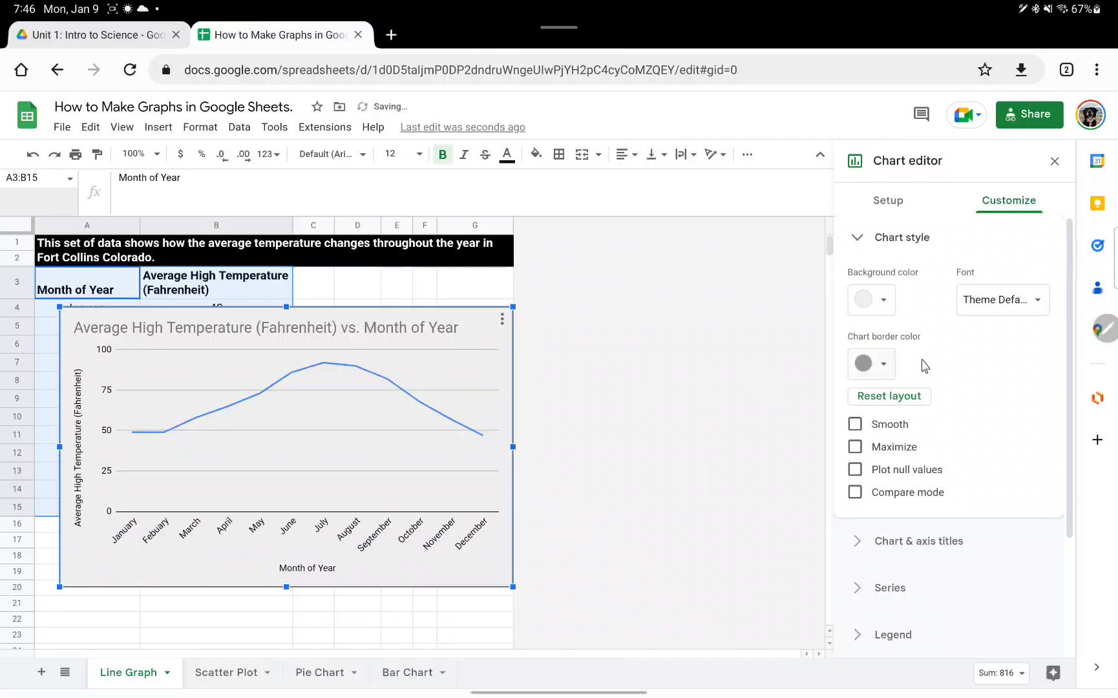
{"action": "left_click", "coordinate": [994, 303]}
{"action": "left_click", "coordinate": [932, 286]}
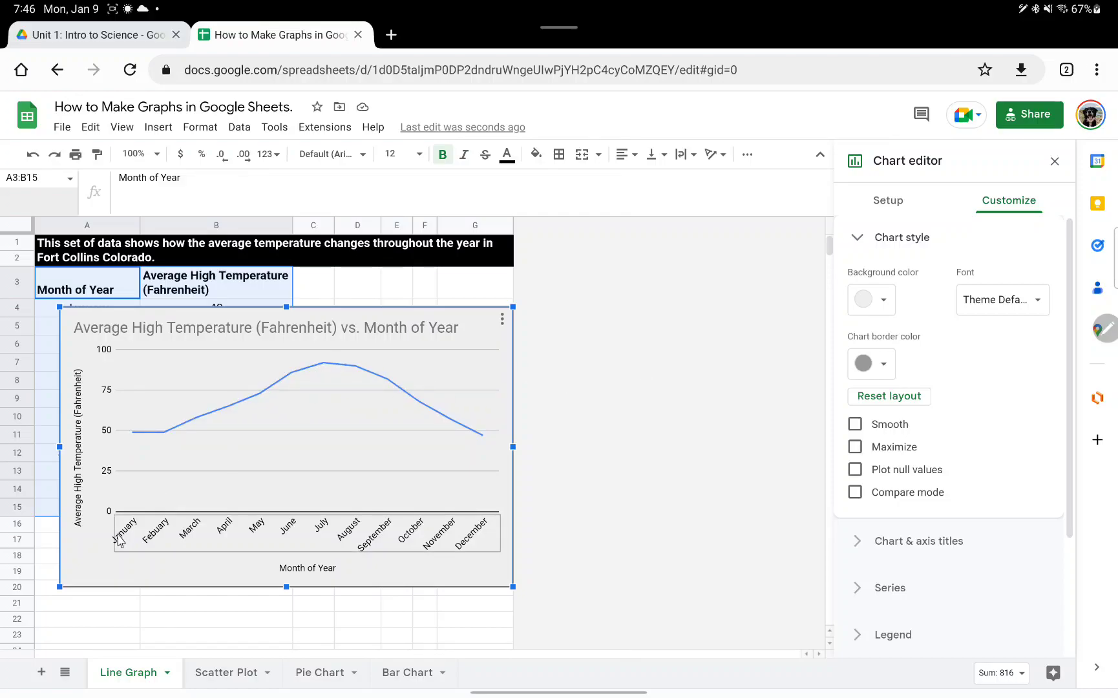
Toggle smoothing to compare the line's look and leave the Smooth option enabled
{"action": "left_click", "coordinate": [855, 424]}
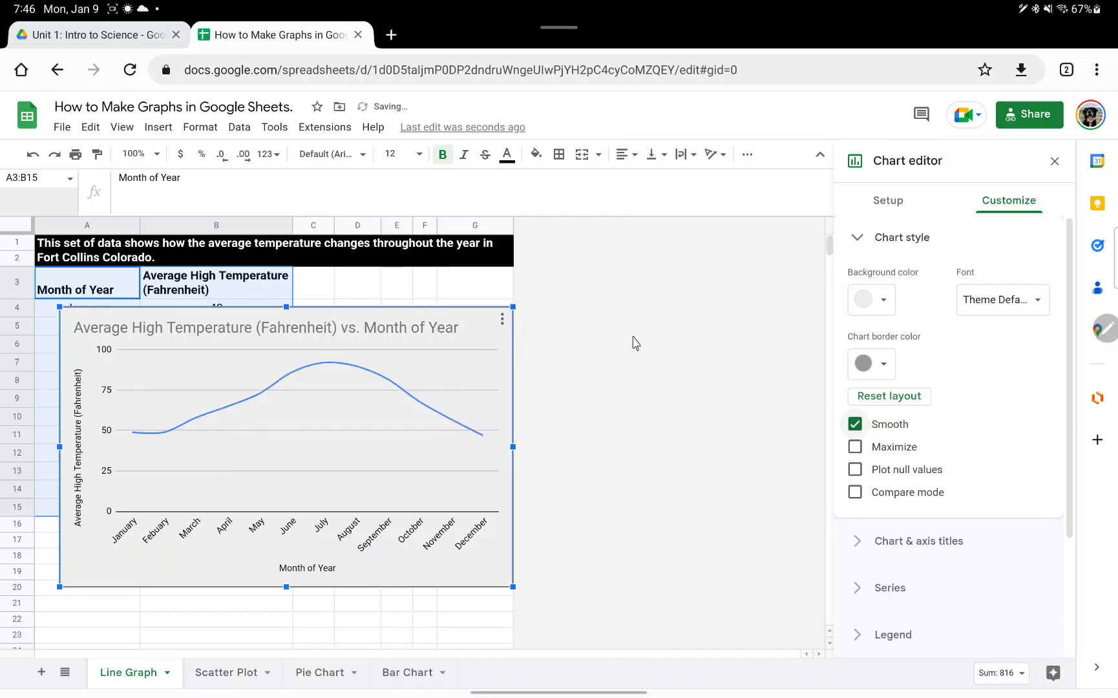
{"action": "left_click", "coordinate": [855, 425]}
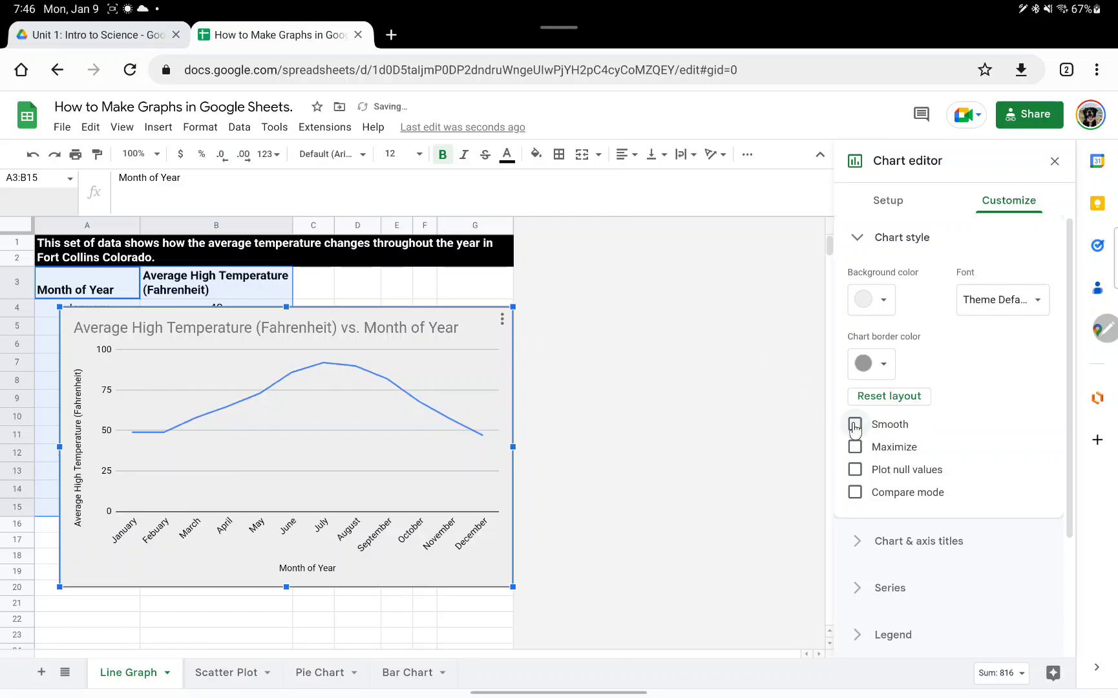
{"action": "left_click", "coordinate": [855, 425]}
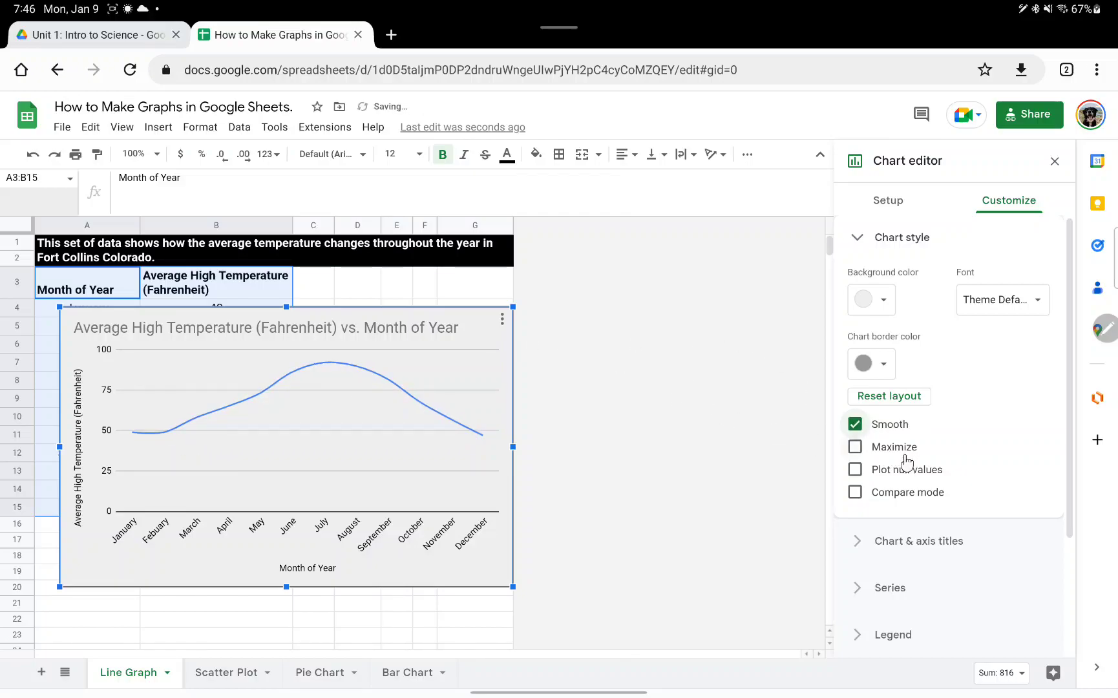
Replace the start of the chart title, up to "Month of Year", with "Average High Temperature of Fort Collins by Month"
{"action": "scroll", "coordinate": [882, 457], "scroll_direction": "down", "scroll_amount": 1}
{"action": "left_click", "coordinate": [862, 495]}
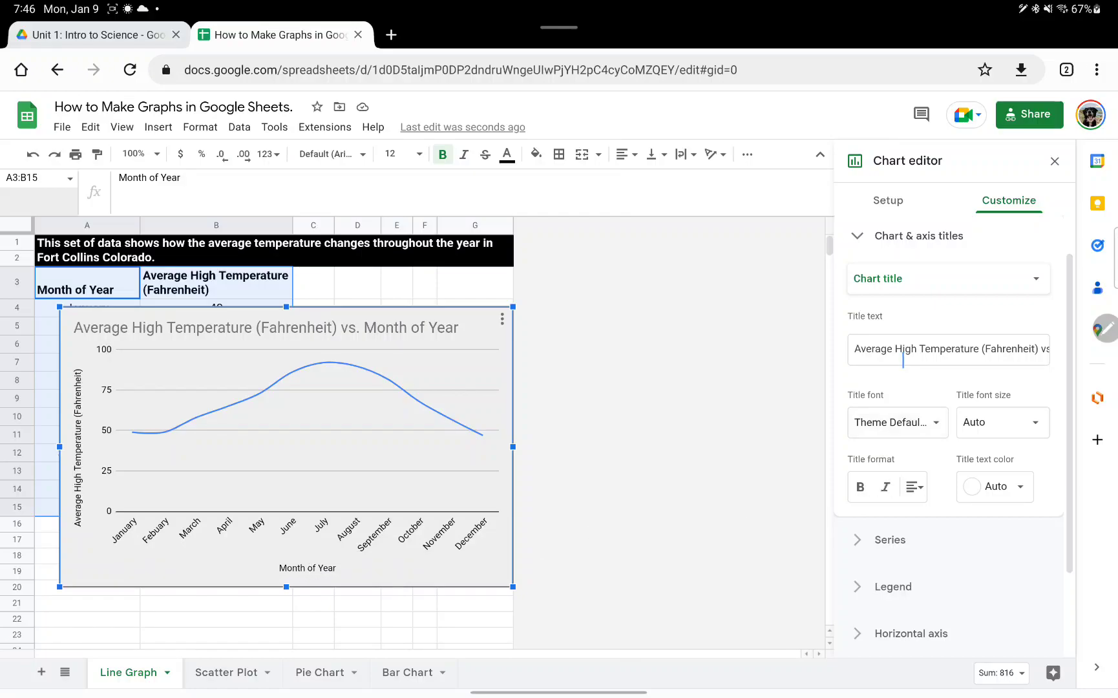
{"action": "left_click", "coordinate": [866, 350]}
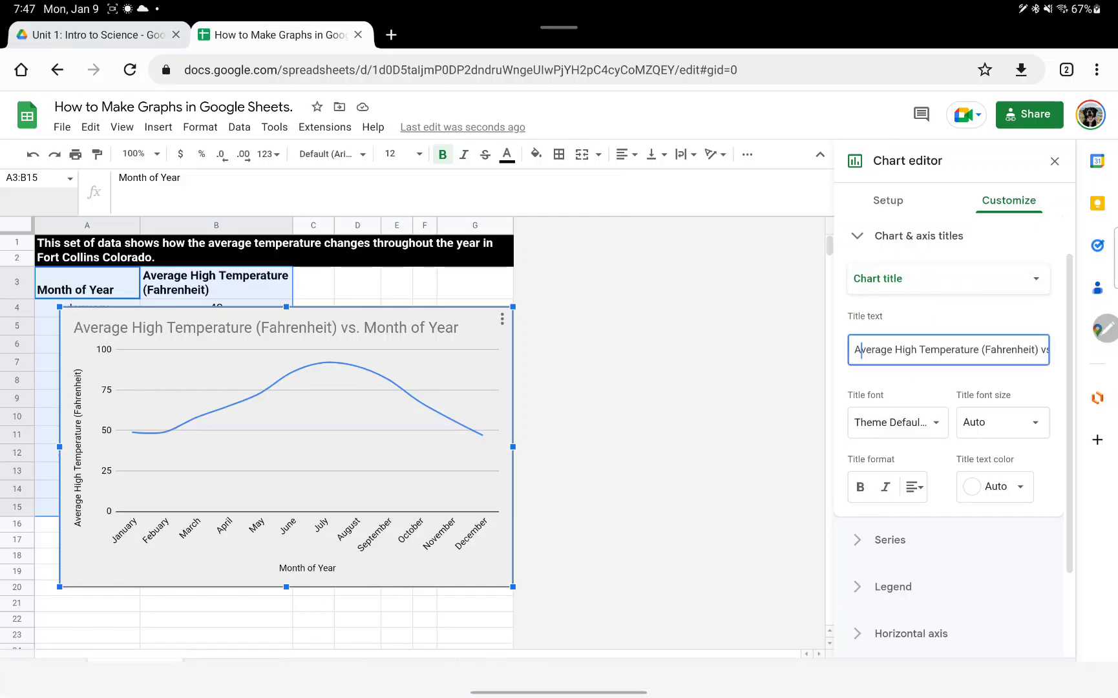
{"action": "left_click_drag", "start_coordinate": [854, 350], "coordinate": [1060, 354]}
{"action": "type", "text": "Average "}
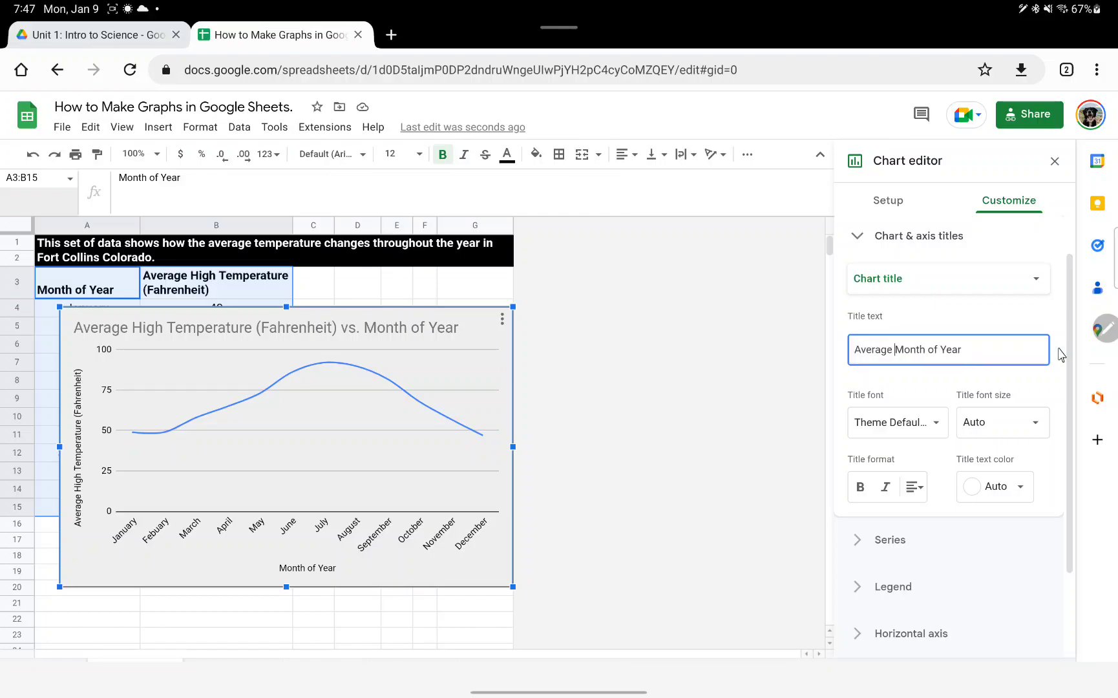
{"action": "type", "text": "High Temperature "}
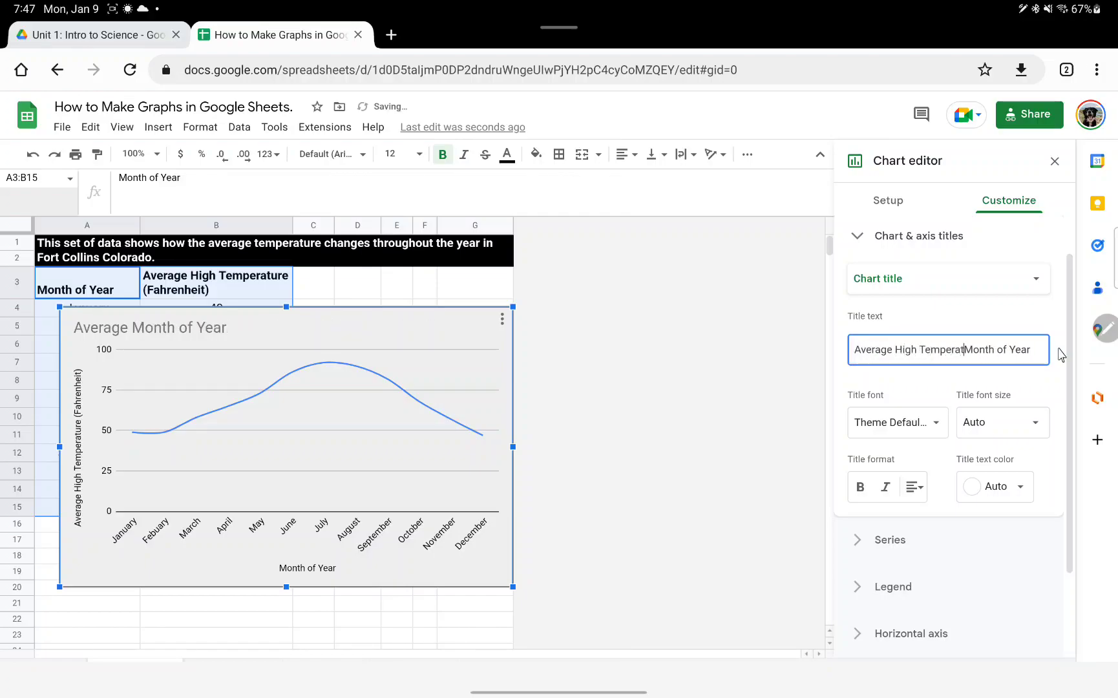
{"action": "type", "text": "of FOrt"}
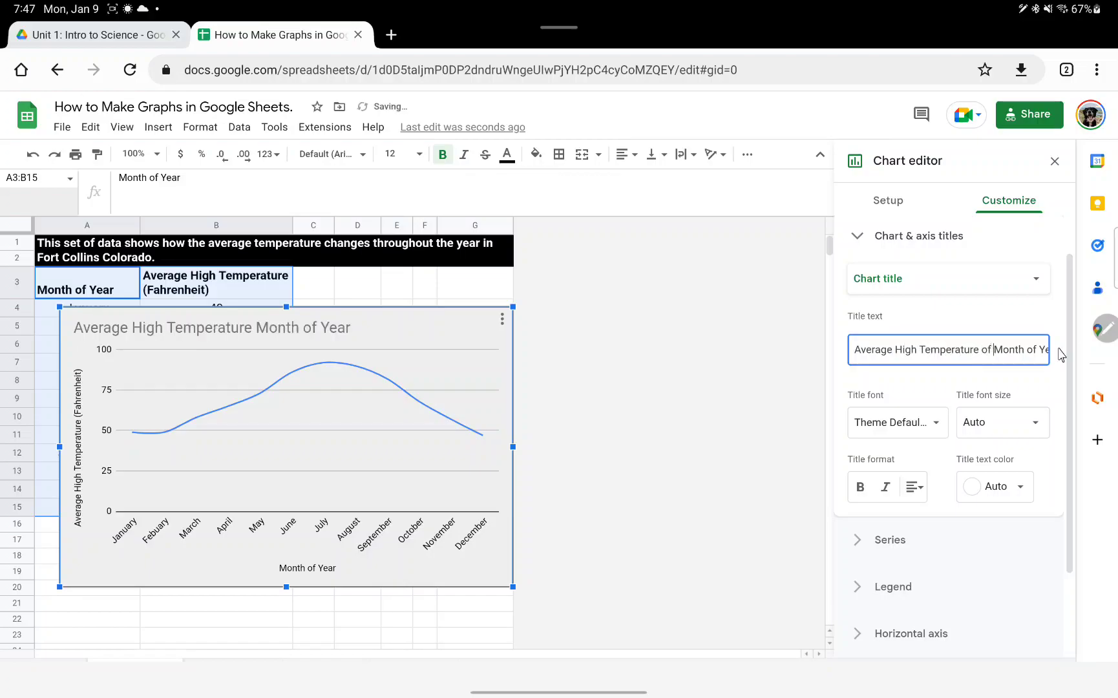
{"action": "type", "text": " Col"}
{"action": "key", "text": "BackSpace"}
{"action": "key", "text": "BackSpace"}
{"action": "key", "text": "BackSpace"}
{"action": "key", "text": "BackSpace"}
{"action": "key", "text": "BackSpace"}
{"action": "key", "text": "BackSpace"}
{"action": "key", "text": "BackSpace"}
{"action": "type", "text": "ort COllins"}
{"action": "key", "text": "BackSpace"}
{"action": "key", "text": "BackSpace"}
{"action": "key", "text": "BackSpace"}
{"action": "type", "text": "ins by"}
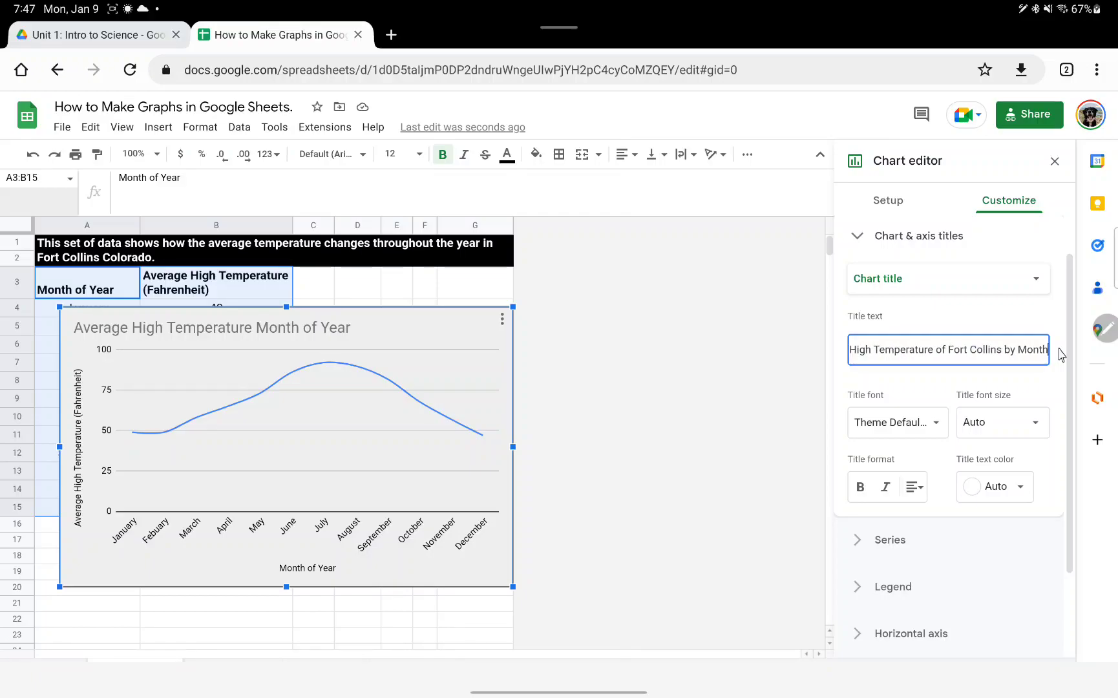
Delete the leftover "Month of Year" from the end of the chart title
{"action": "key", "text": "Right"}
{"action": "key", "text": "Right"}
{"action": "key", "text": "Right"}
{"action": "key", "text": "Right"}
{"action": "key", "text": "Right"}
{"action": "key", "text": "Right"}
{"action": "key", "text": "Right"}
{"action": "key", "text": "Right"}
{"action": "key", "text": "Right"}
{"action": "key", "text": "Right"}
{"action": "key", "text": "Right"}
{"action": "key", "text": "Right"}
{"action": "key", "text": "Right"}
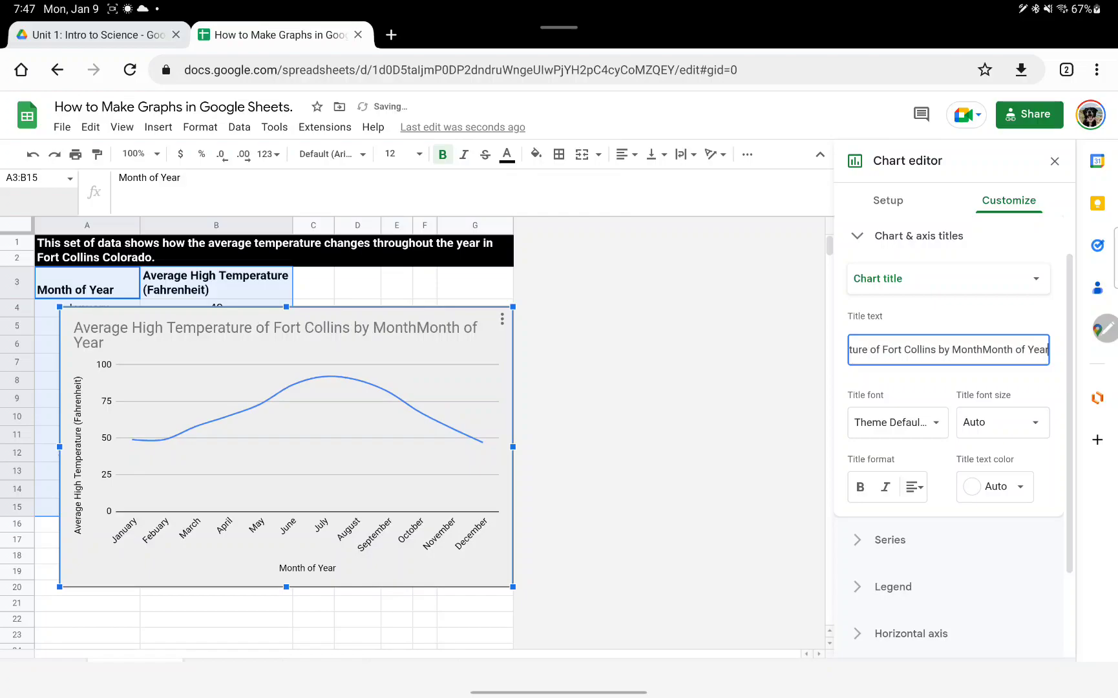
{"action": "key", "text": "BackSpace"}
{"action": "key", "text": "BackSpace"}
{"action": "key", "text": "BackSpace"}
{"action": "key", "text": "BackSpace"}
{"action": "key", "text": "BackSpace"}
{"action": "key", "text": "BackSpace"}
{"action": "key", "text": "BackSpace"}
{"action": "key", "text": "BackSpace"}
{"action": "key", "text": "BackSpace"}
{"action": "key", "text": "BackSpace"}
{"action": "key", "text": "BackSpace"}
{"action": "key", "text": "BackSpace"}
{"action": "key", "text": "BackSpace"}
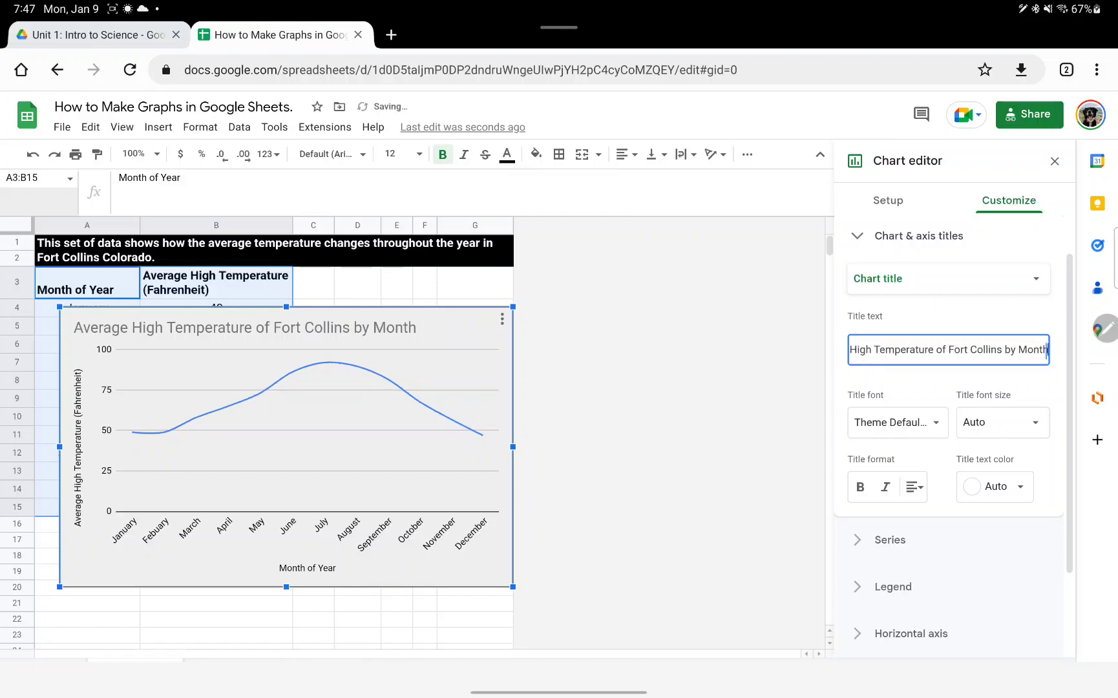
Review the title text and formatting settings for the horizontal and vertical axis titles
{"action": "left_click", "coordinate": [931, 422]}
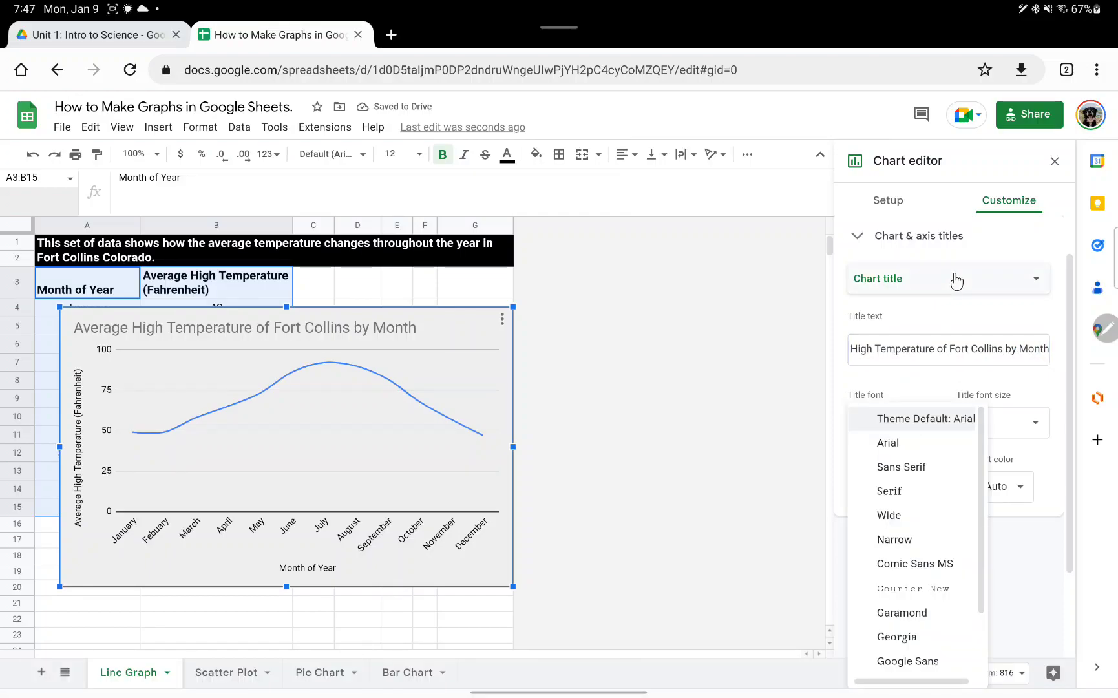
{"action": "left_click", "coordinate": [957, 281]}
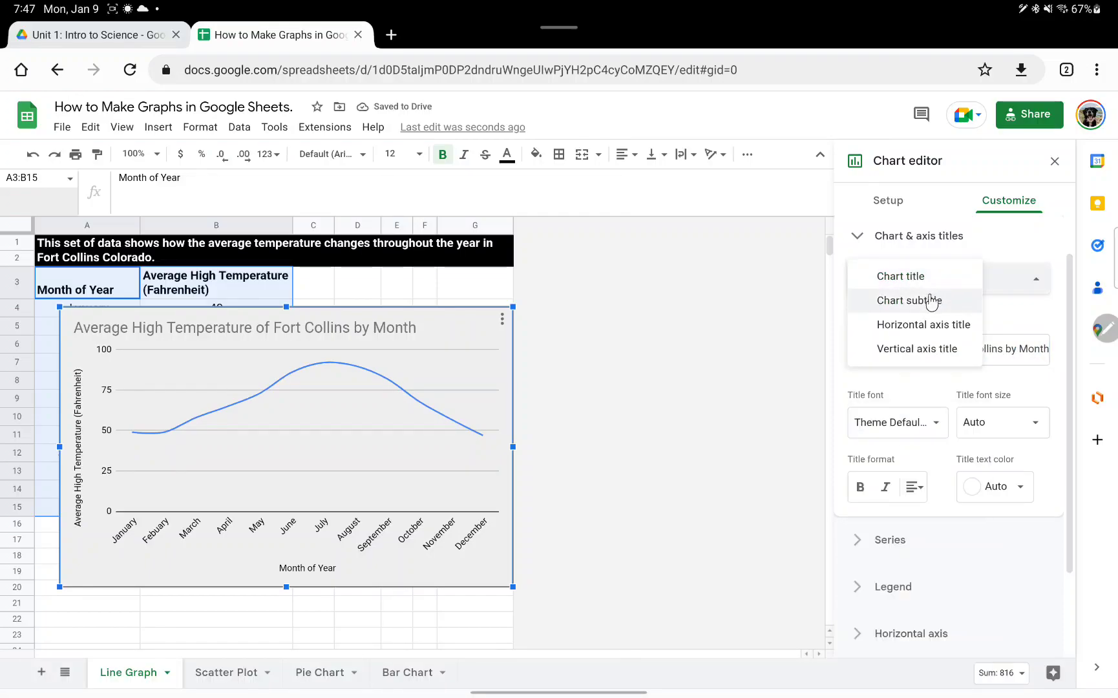
{"action": "left_click", "coordinate": [913, 325]}
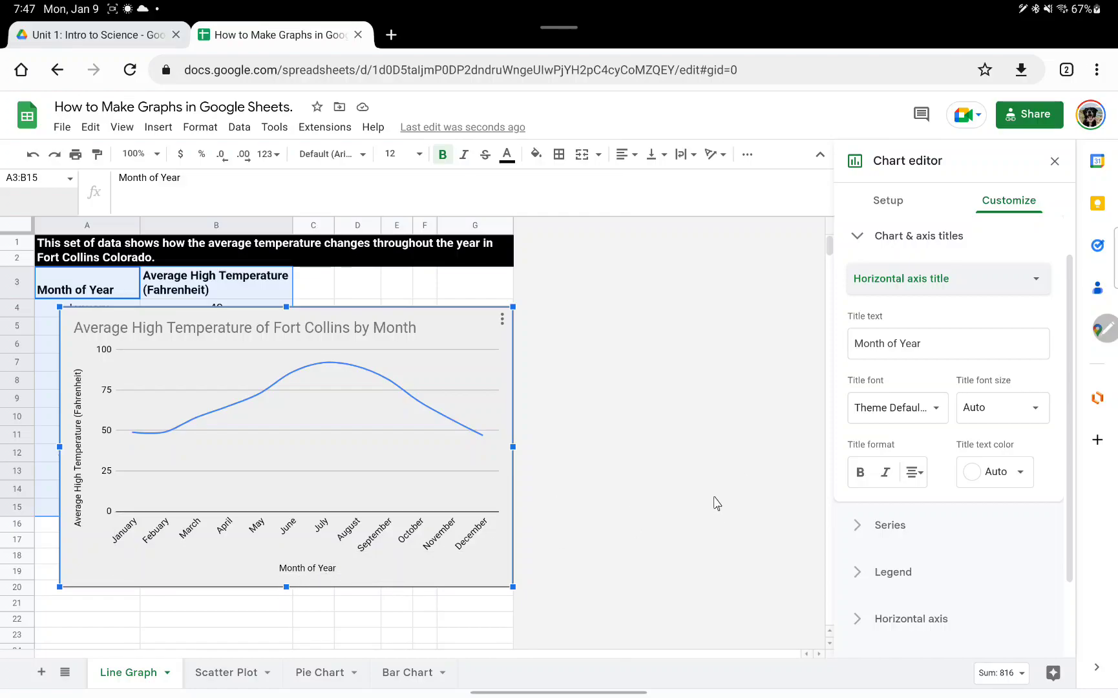
{"action": "left_click", "coordinate": [928, 291]}
{"action": "left_click", "coordinate": [923, 304]}
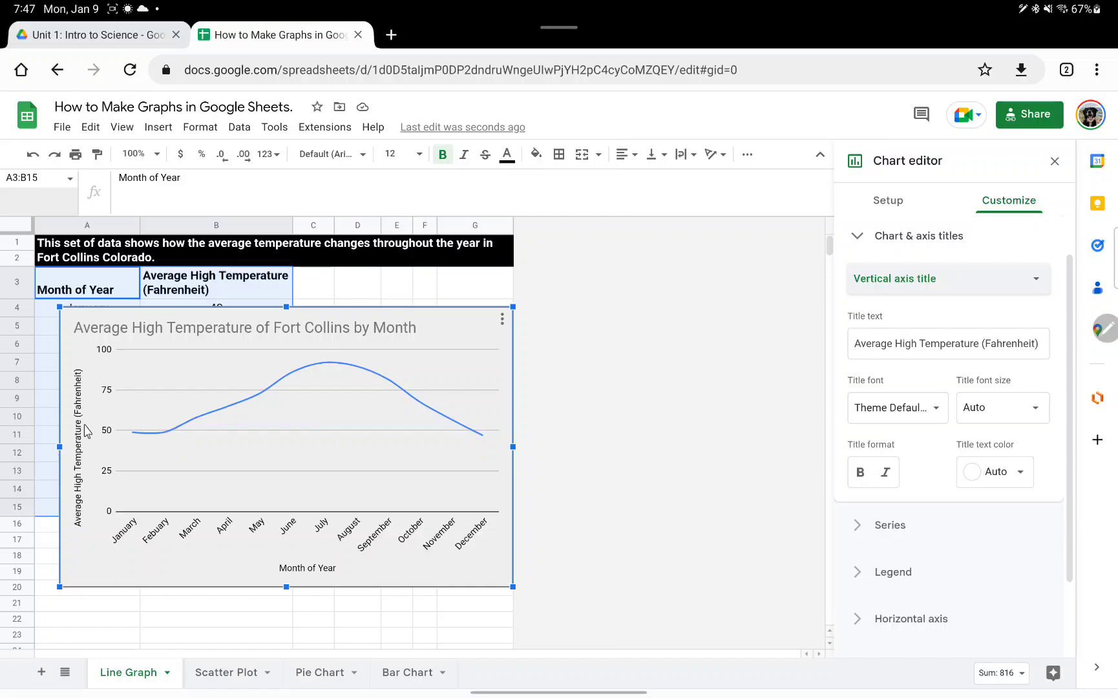
{"action": "left_click", "coordinate": [894, 289]}
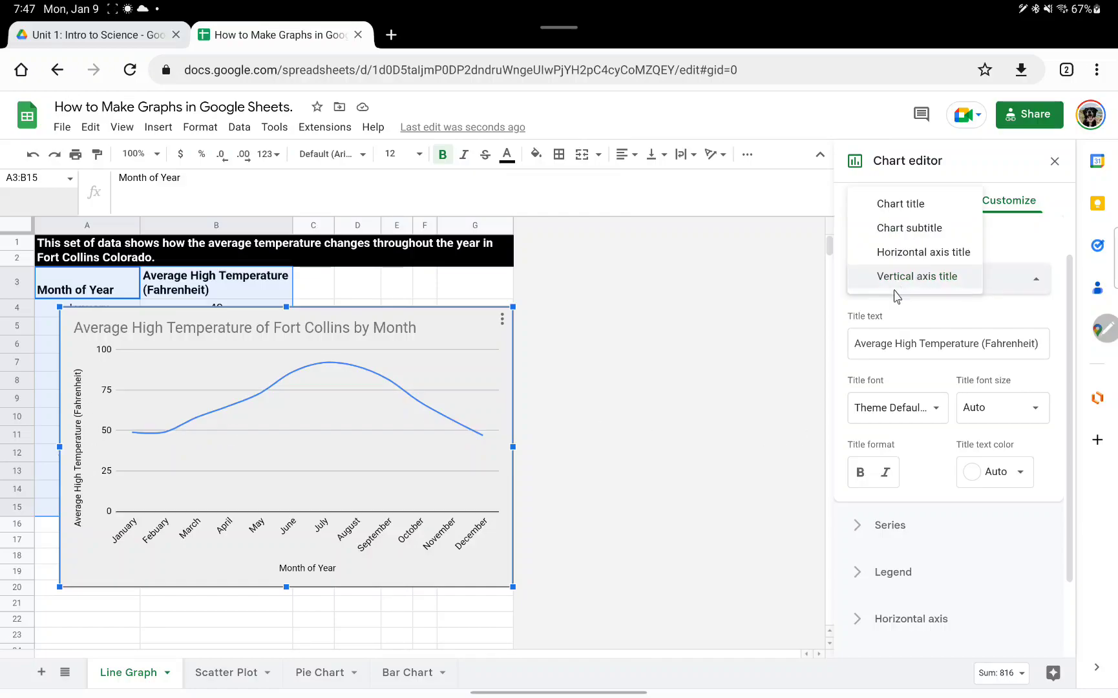
{"action": "left_click", "coordinate": [899, 252]}
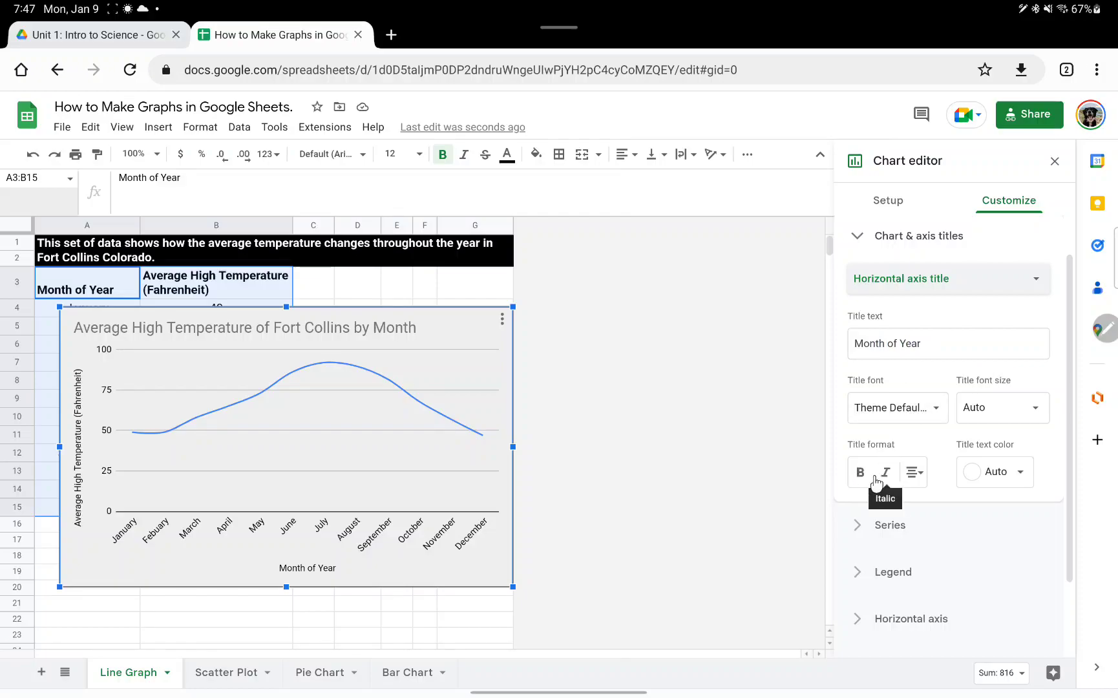
{"action": "left_click", "coordinate": [983, 479]}
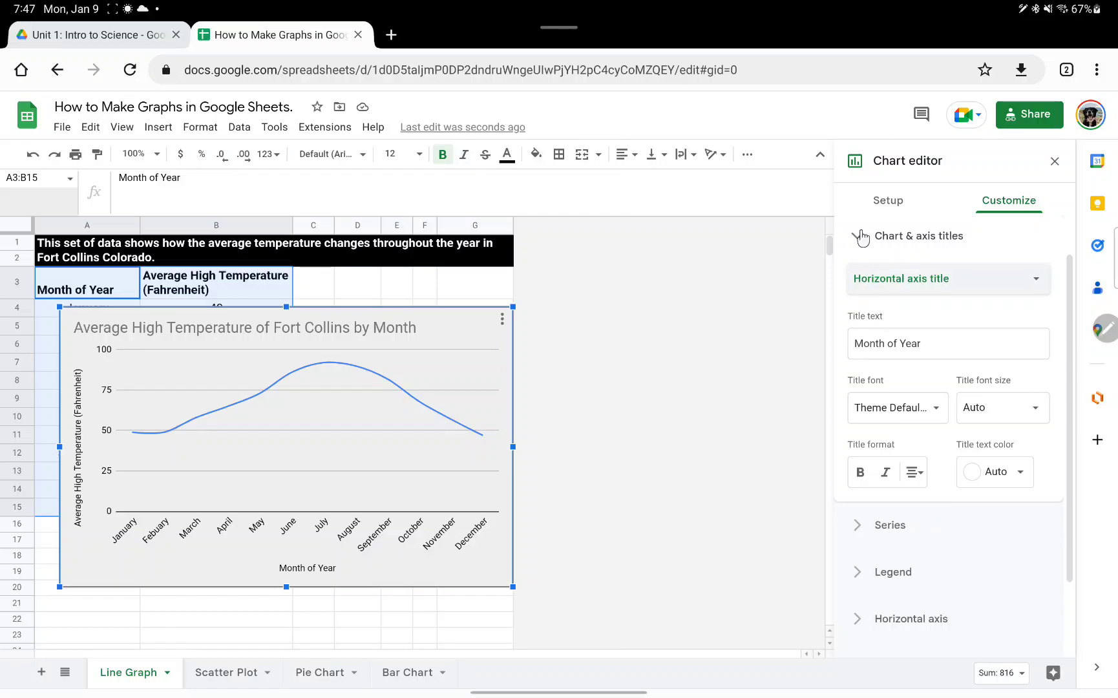
{"action": "left_click", "coordinate": [858, 238]}
Change the line color of the Average High Temperature series to dark red
{"action": "left_click", "coordinate": [854, 333]}
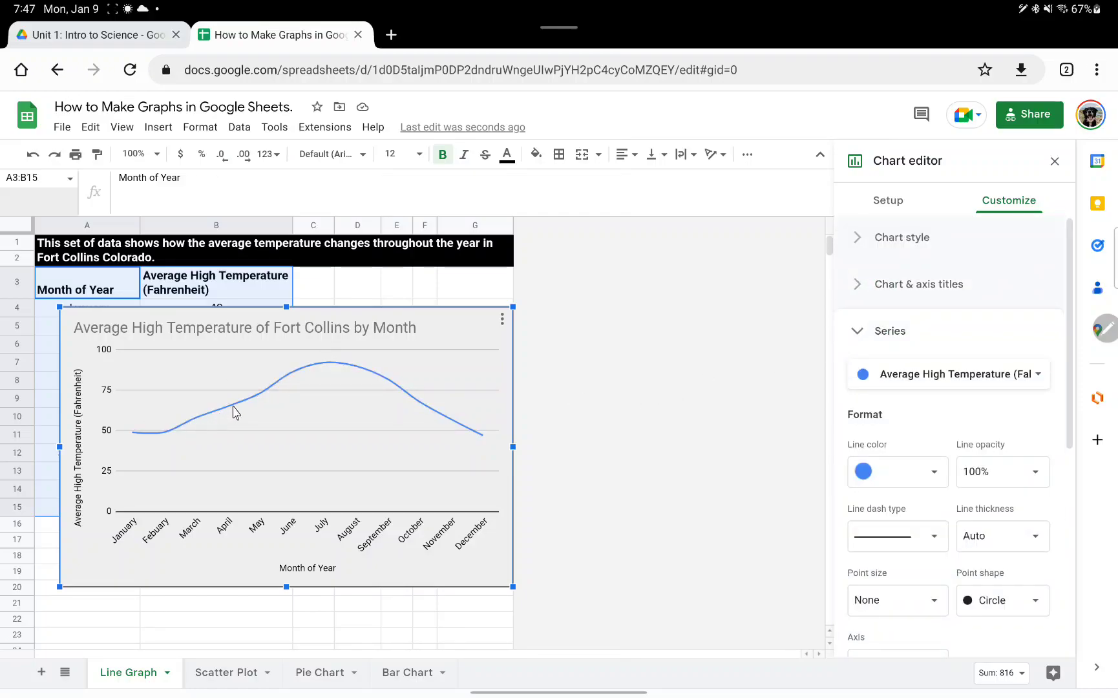
{"action": "left_click", "coordinate": [927, 482]}
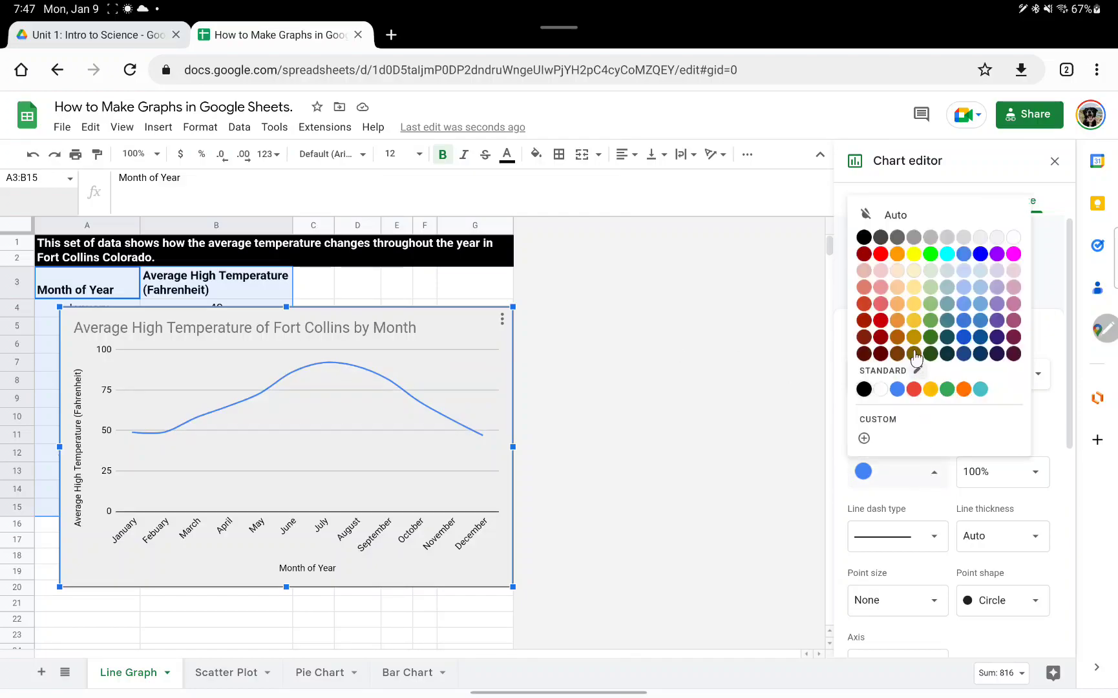
{"action": "left_click", "coordinate": [864, 254]}
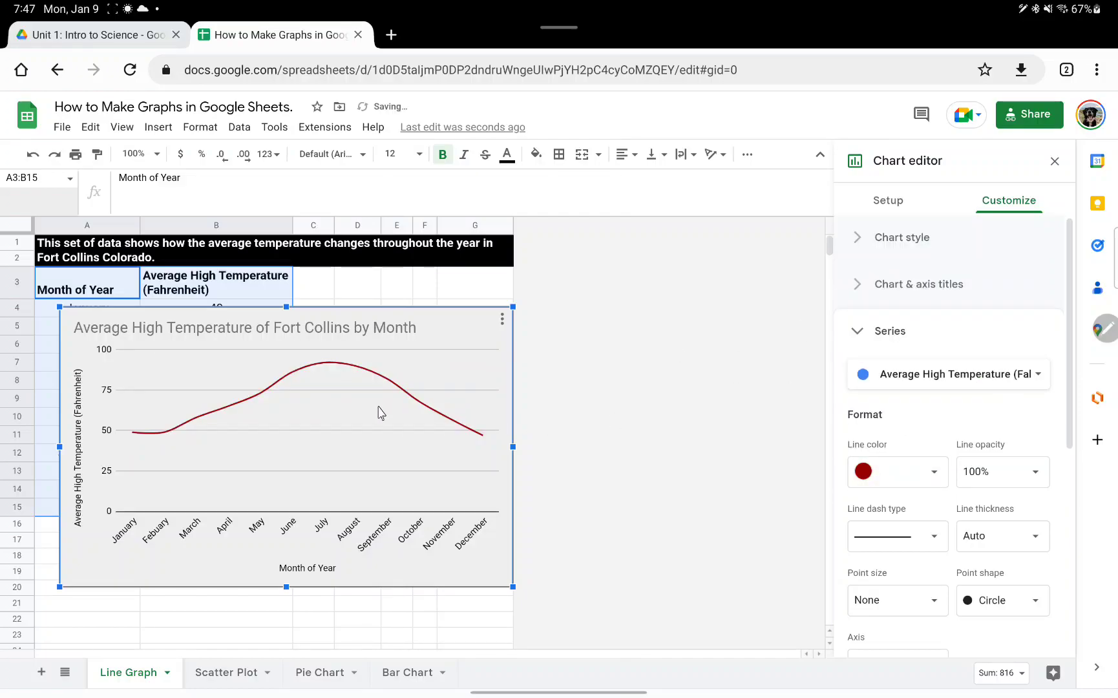
Try the dotted dash type on the temperature series line and return it to a solid line
{"action": "left_click", "coordinate": [900, 540]}
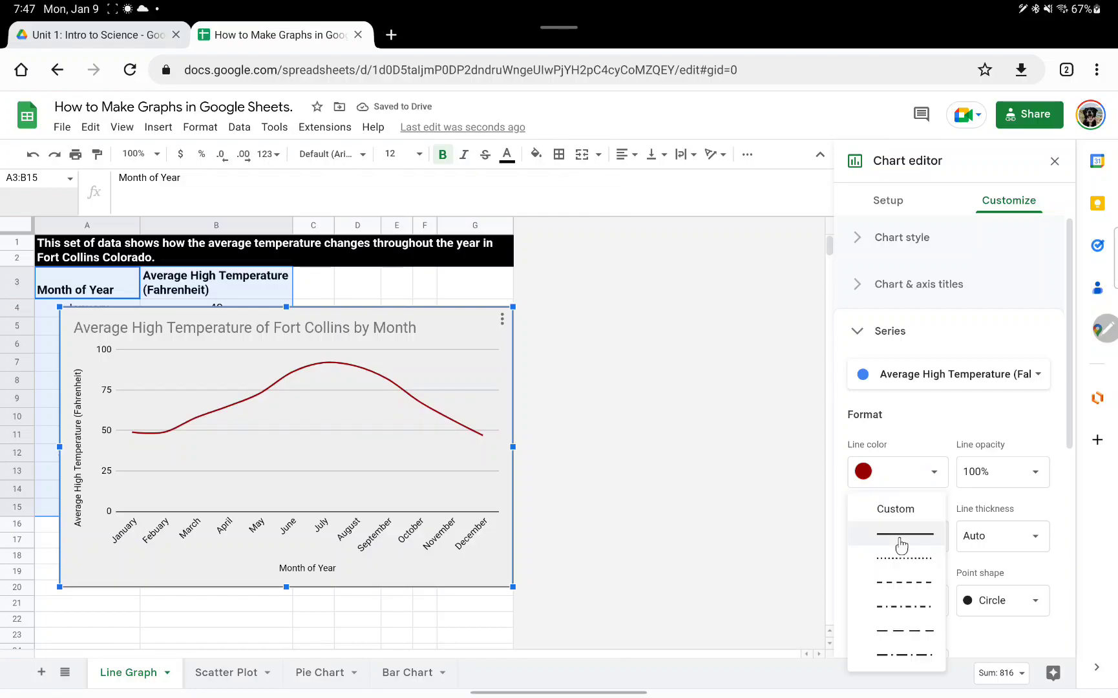
{"action": "left_click", "coordinate": [895, 557]}
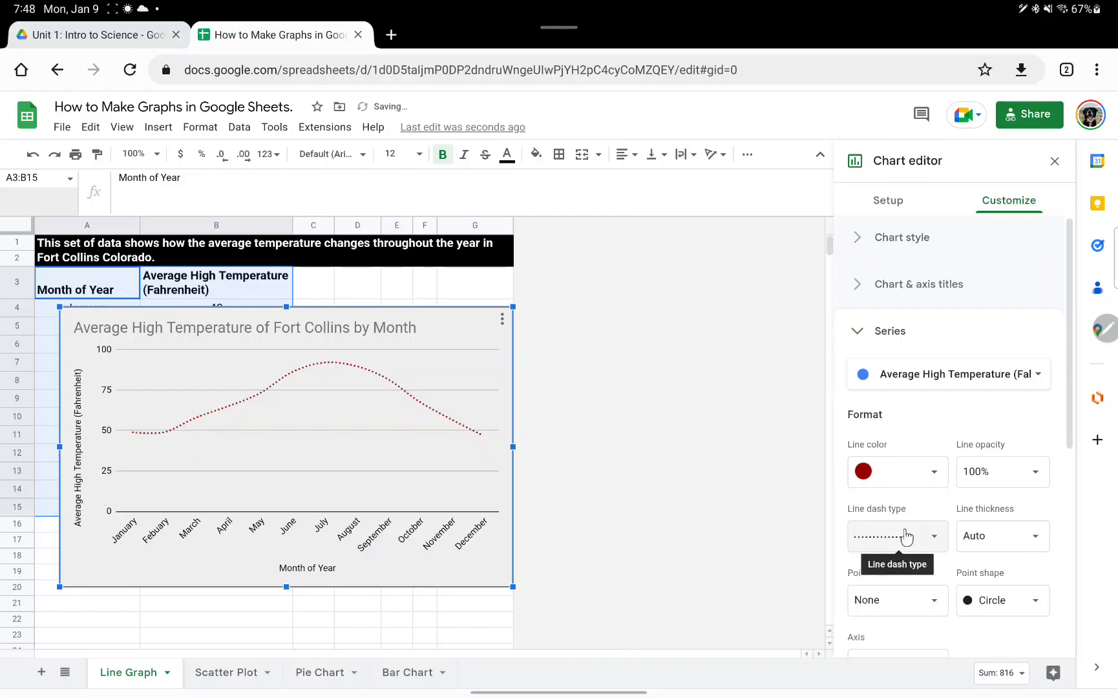
{"action": "left_click", "coordinate": [900, 534]}
{"action": "left_click", "coordinate": [886, 508]}
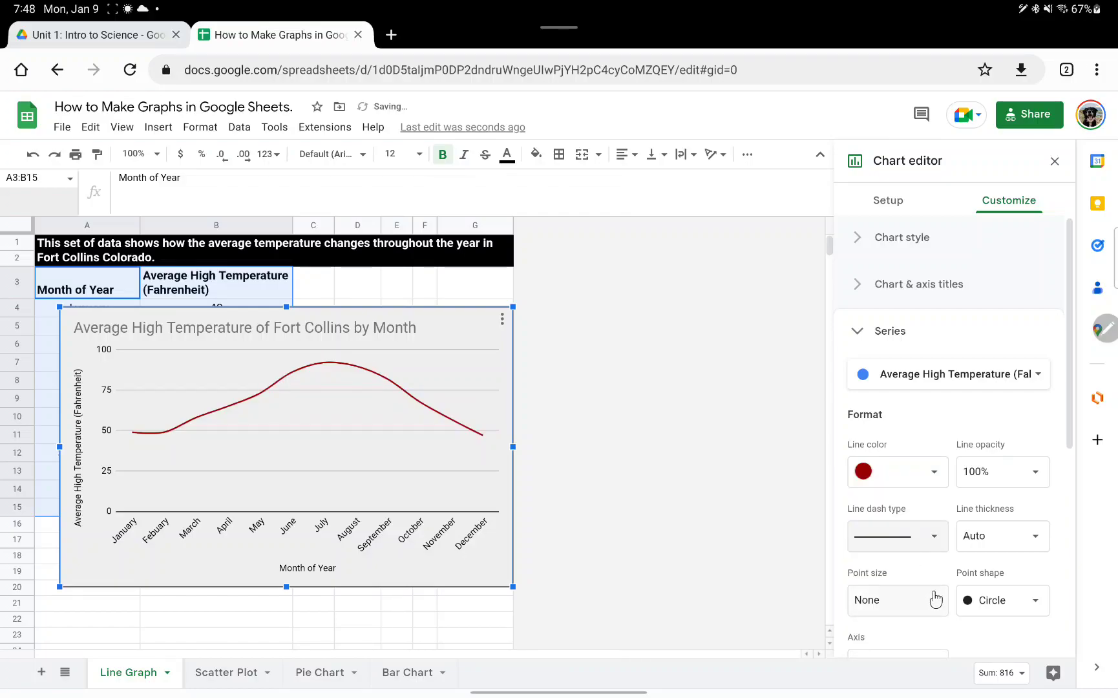
Add triangle-shaped data points with a size of 7px to the temperature series
{"action": "scroll", "coordinate": [897, 574], "scroll_direction": "down", "scroll_amount": 1}
{"action": "left_click", "coordinate": [908, 549]}
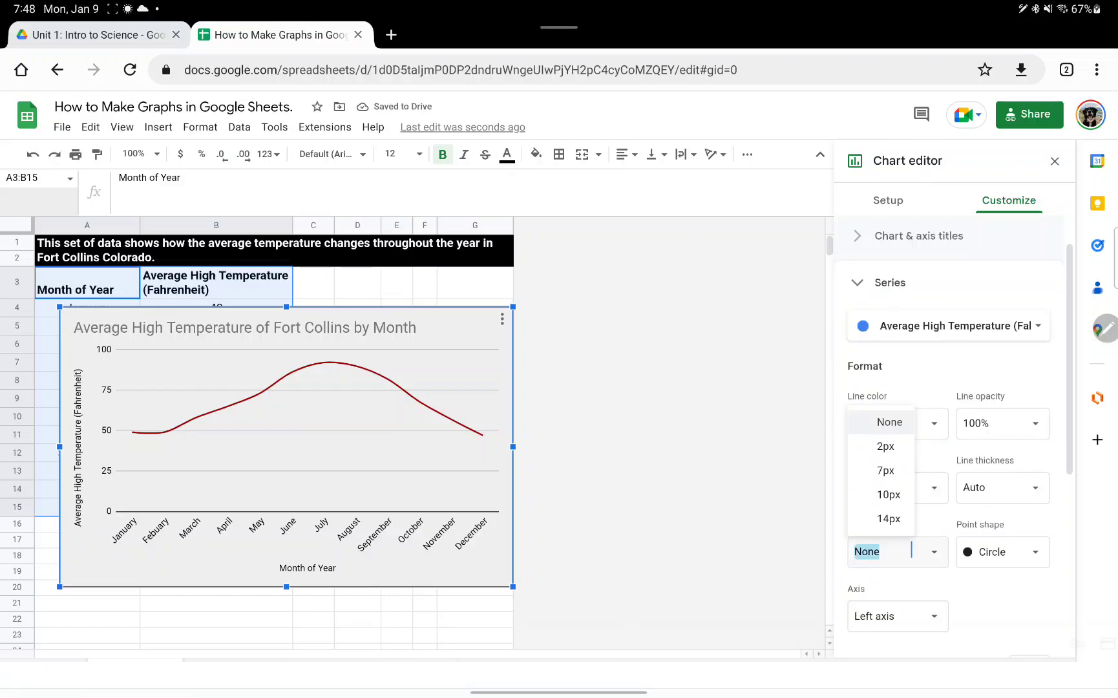
{"action": "left_click", "coordinate": [886, 446]}
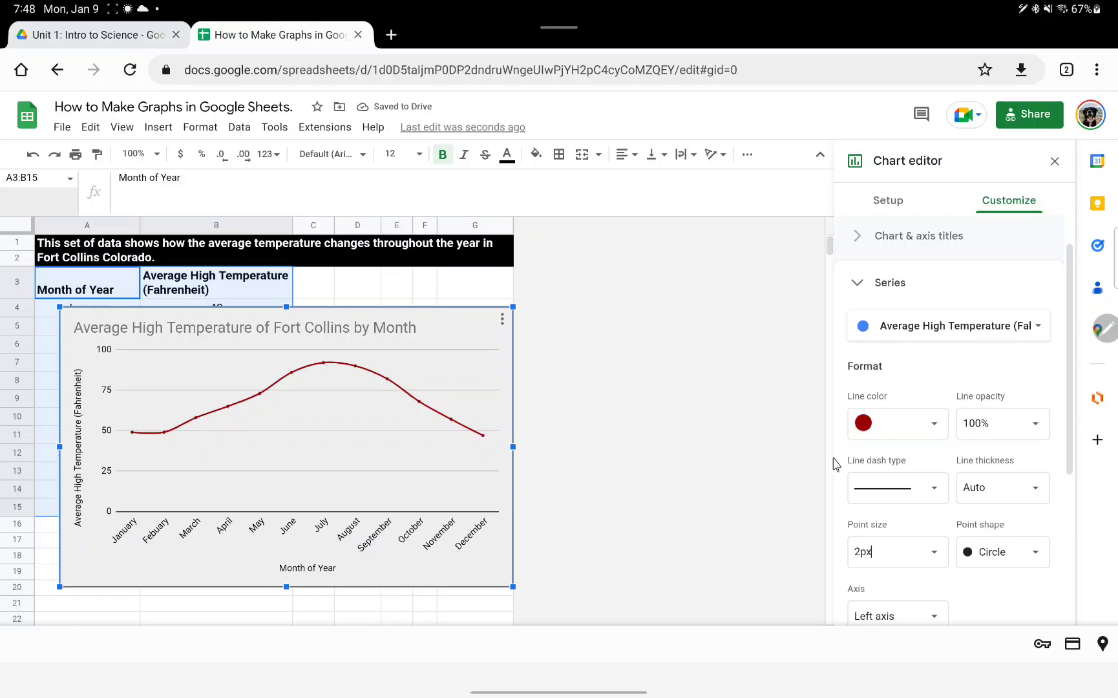
{"action": "left_click", "coordinate": [1024, 552]}
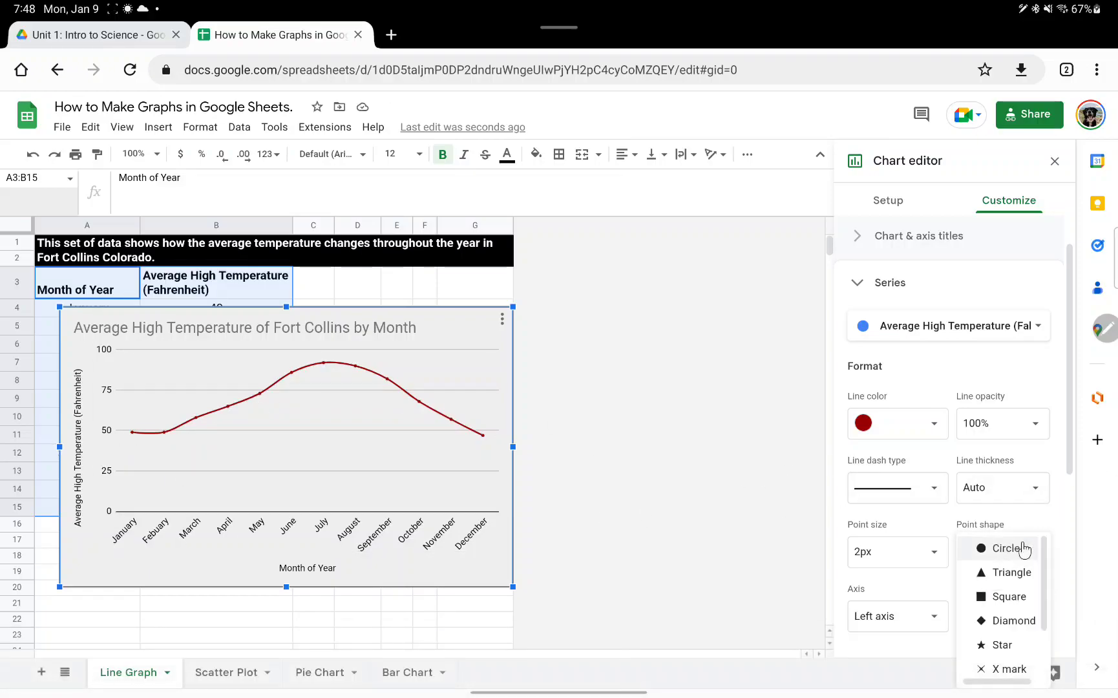
{"action": "left_click", "coordinate": [1009, 572]}
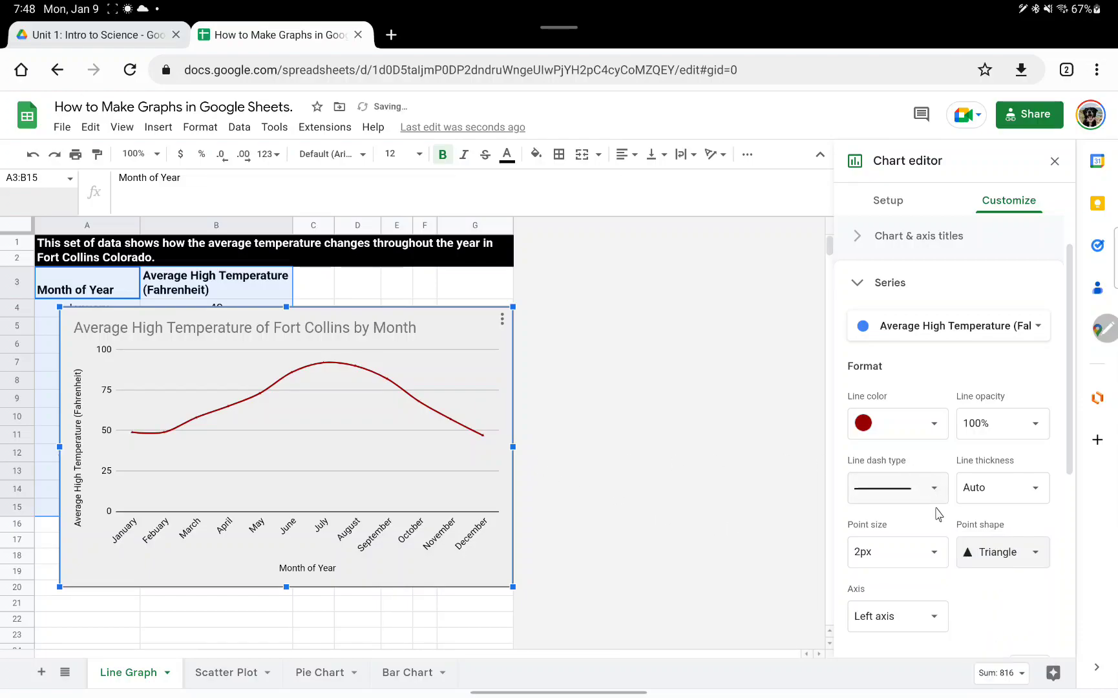
{"action": "left_click", "coordinate": [938, 552]}
{"action": "left_click", "coordinate": [888, 478]}
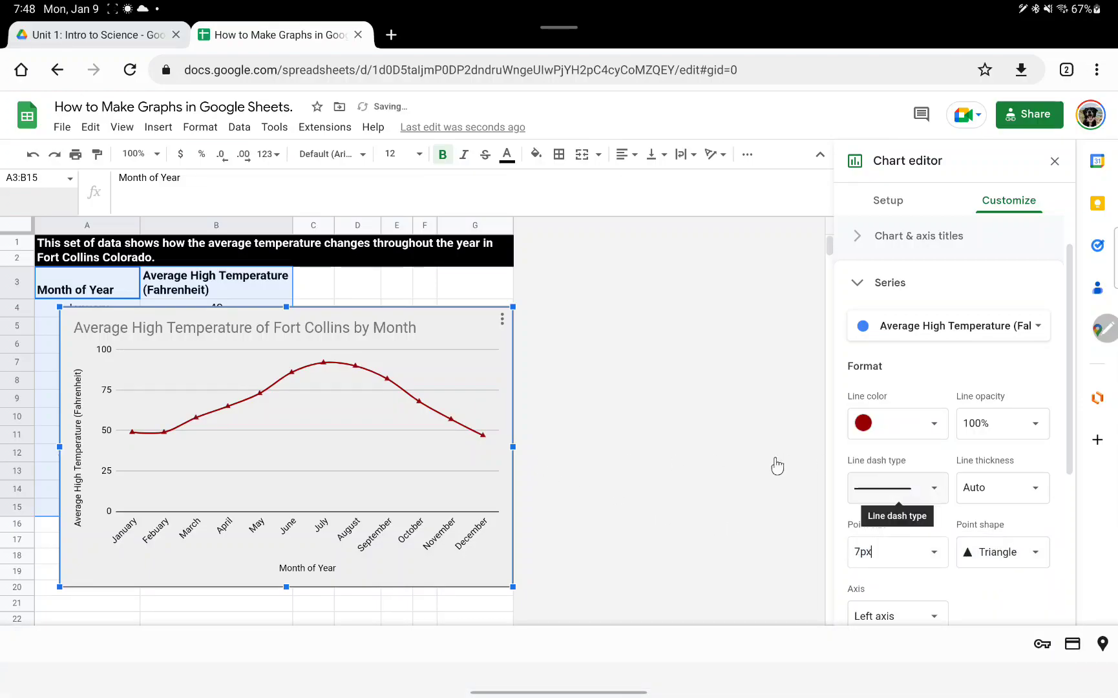
Examine the remaining series options and the settings for the legend, horizontal axis, and gridlines and ticks
{"action": "scroll", "coordinate": [775, 459], "scroll_direction": "down", "scroll_amount": 1}
{"action": "scroll", "coordinate": [579, 445], "scroll_direction": "up", "scroll_amount": 1}
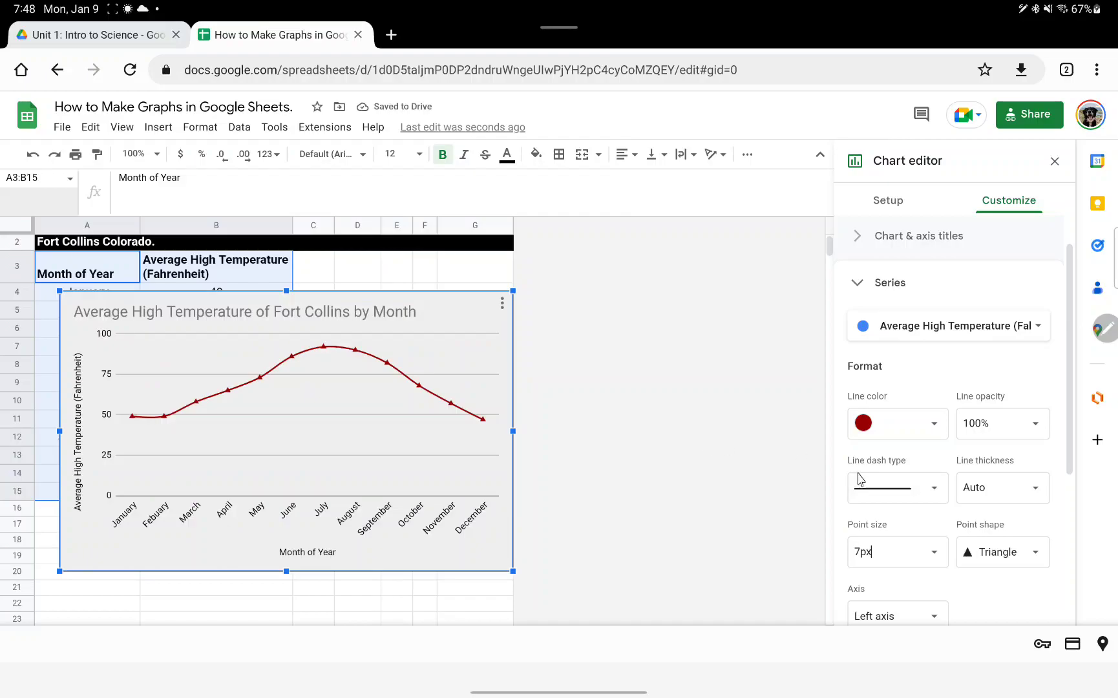
{"action": "scroll", "coordinate": [1063, 513], "scroll_direction": "down", "scroll_amount": 1}
{"action": "scroll", "coordinate": [972, 498], "scroll_direction": "down", "scroll_amount": 1}
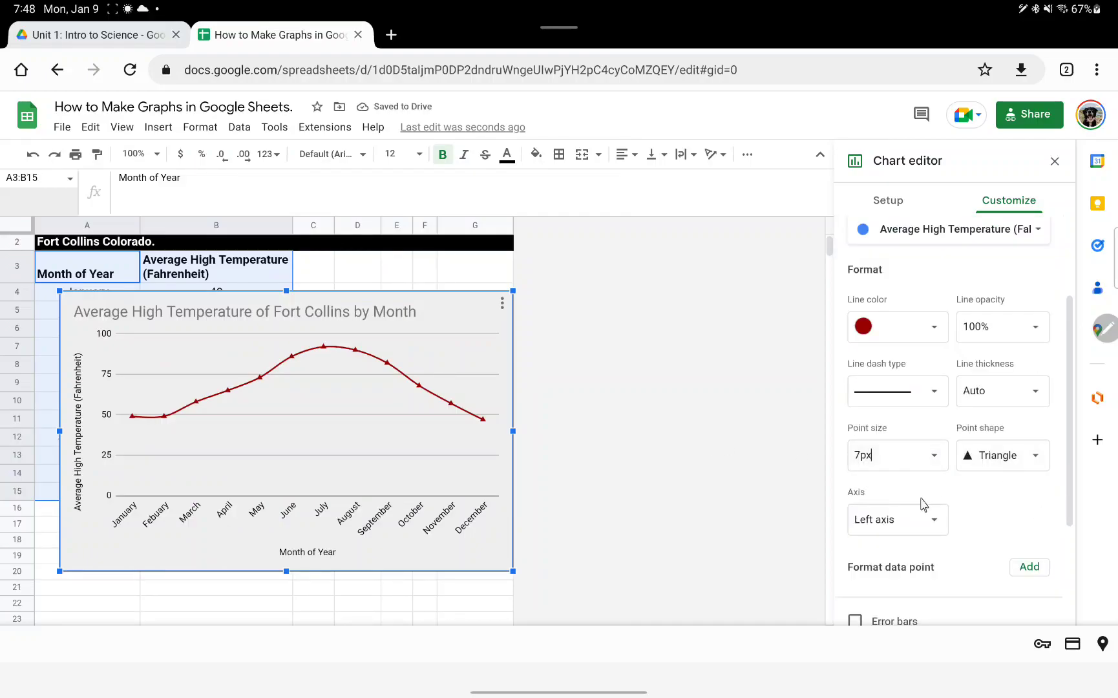
{"action": "scroll", "coordinate": [976, 524], "scroll_direction": "up", "scroll_amount": 1}
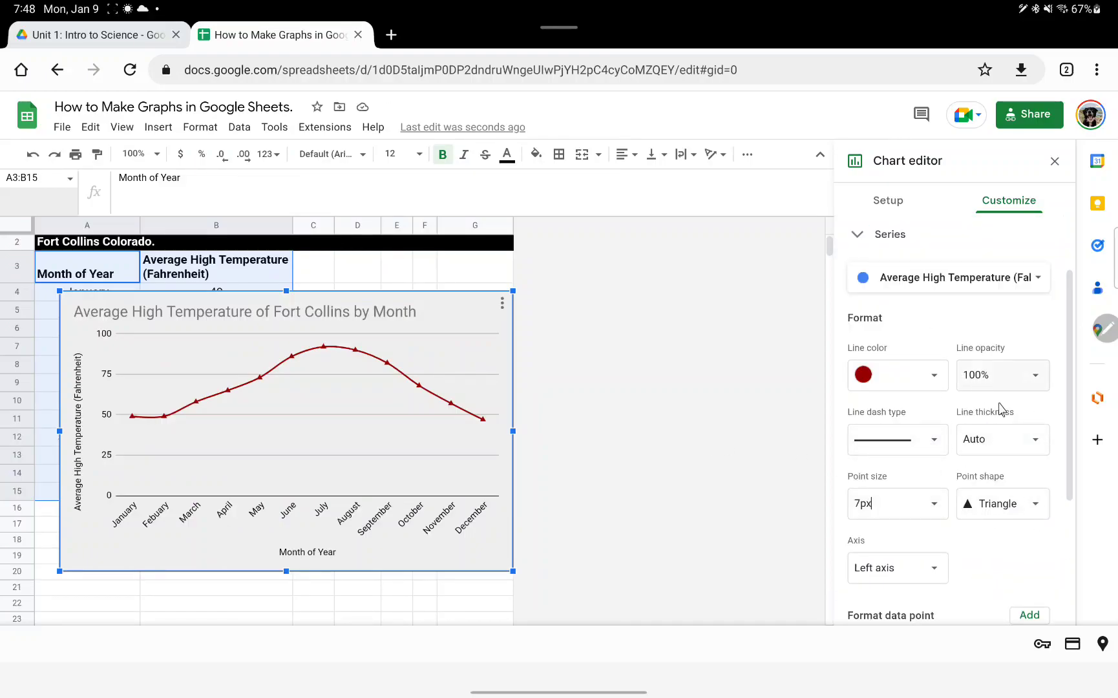
{"action": "scroll", "coordinate": [934, 433], "scroll_direction": "up", "scroll_amount": 1}
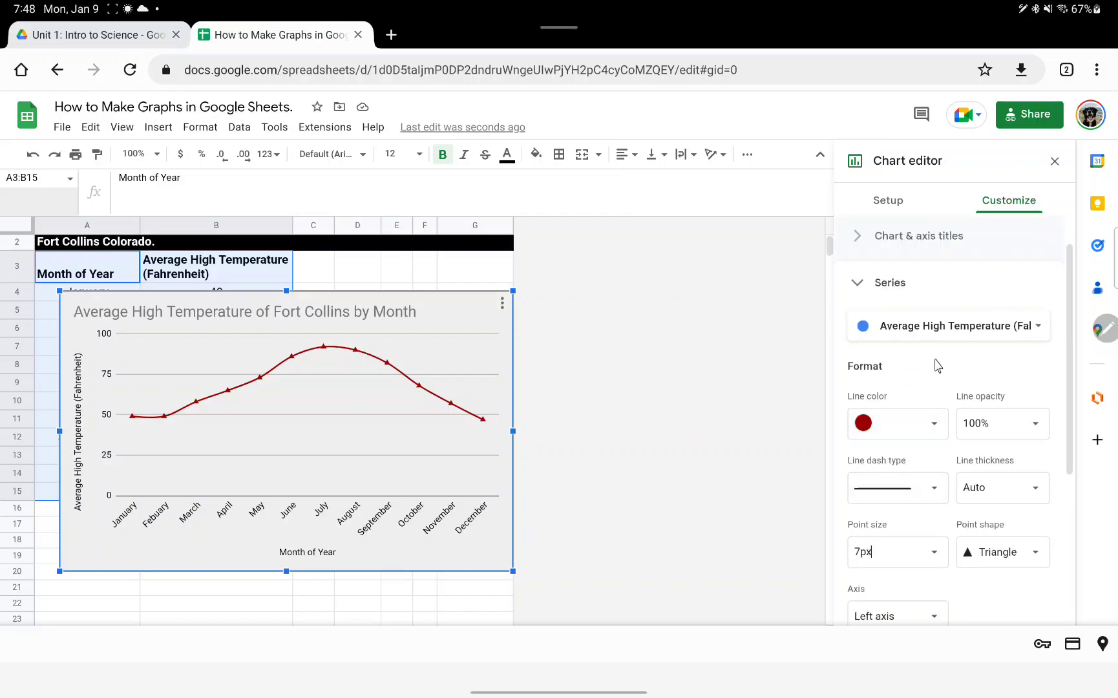
{"action": "left_click", "coordinate": [859, 286]}
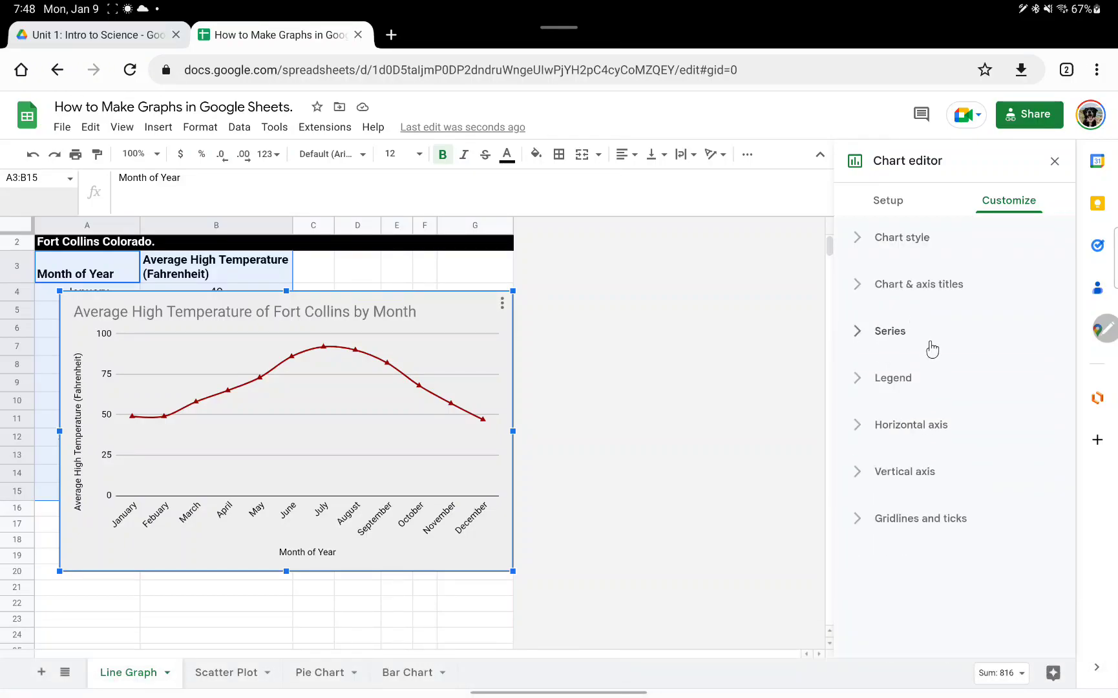
{"action": "left_click", "coordinate": [857, 378]}
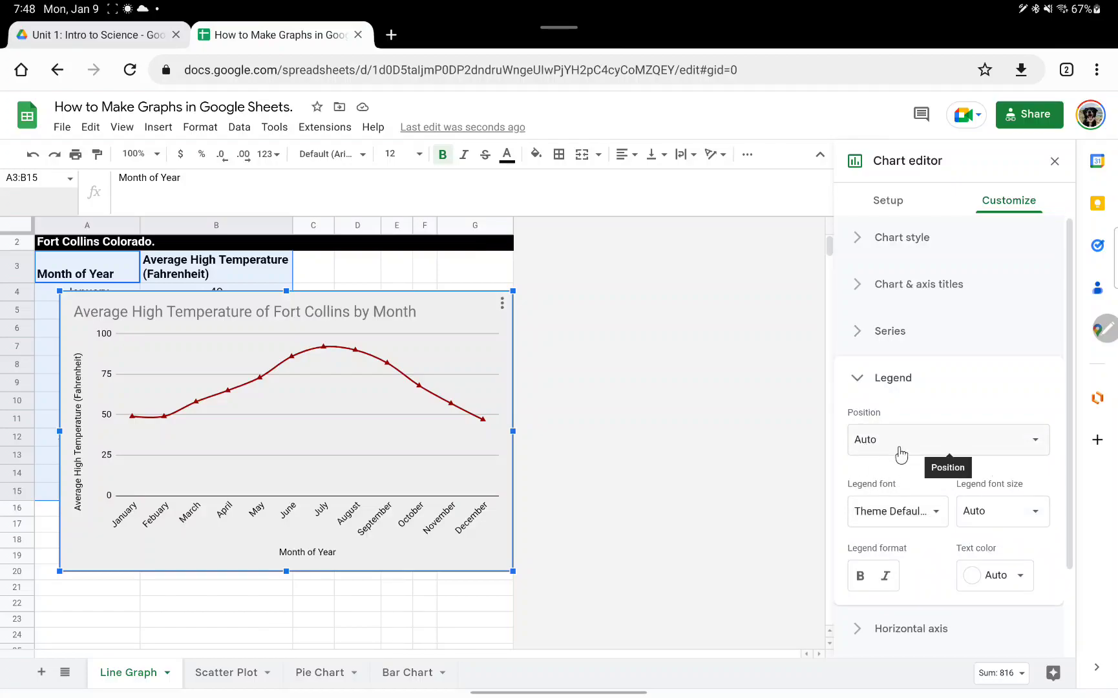
{"action": "left_click", "coordinate": [863, 382]}
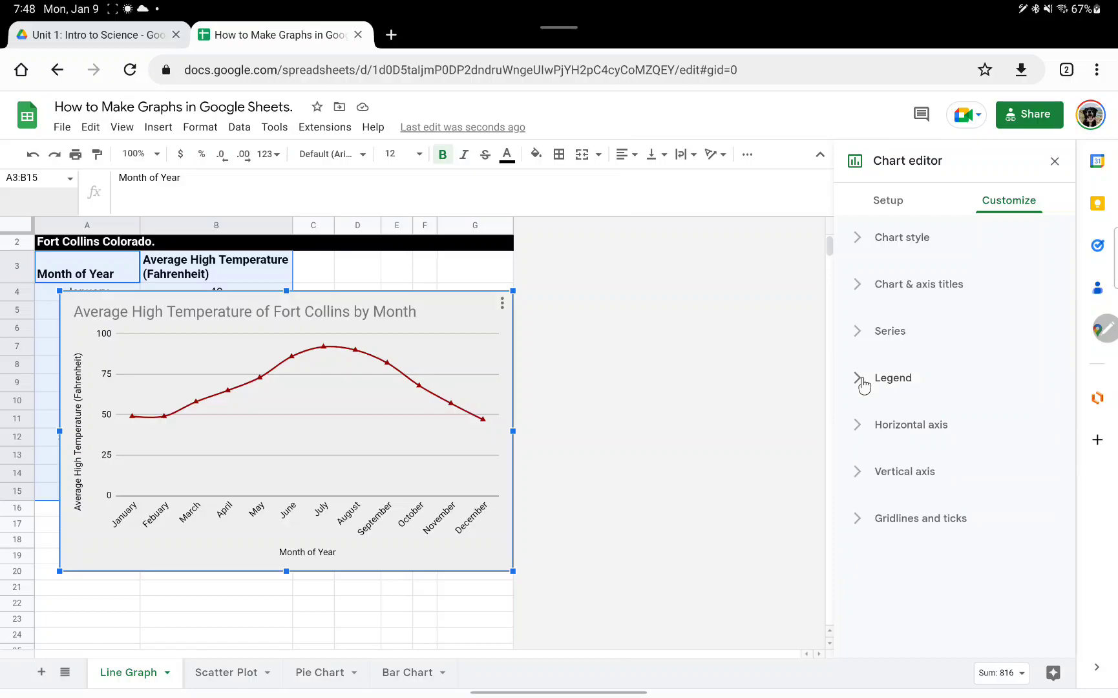
{"action": "left_click", "coordinate": [859, 427]}
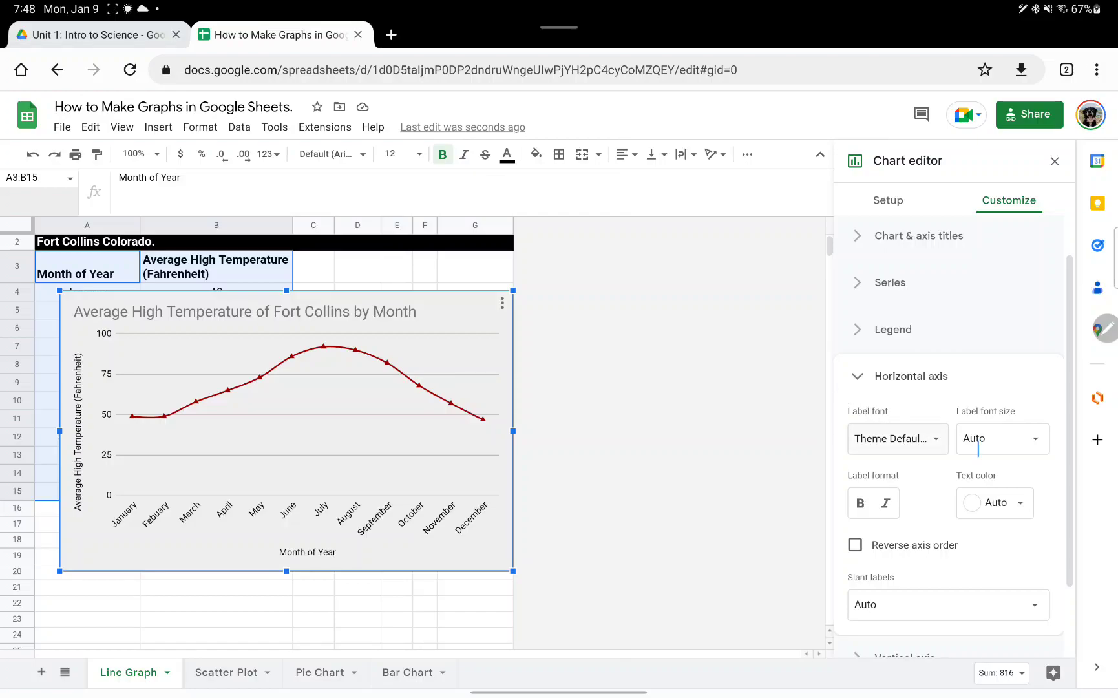
{"action": "left_click", "coordinate": [869, 374]}
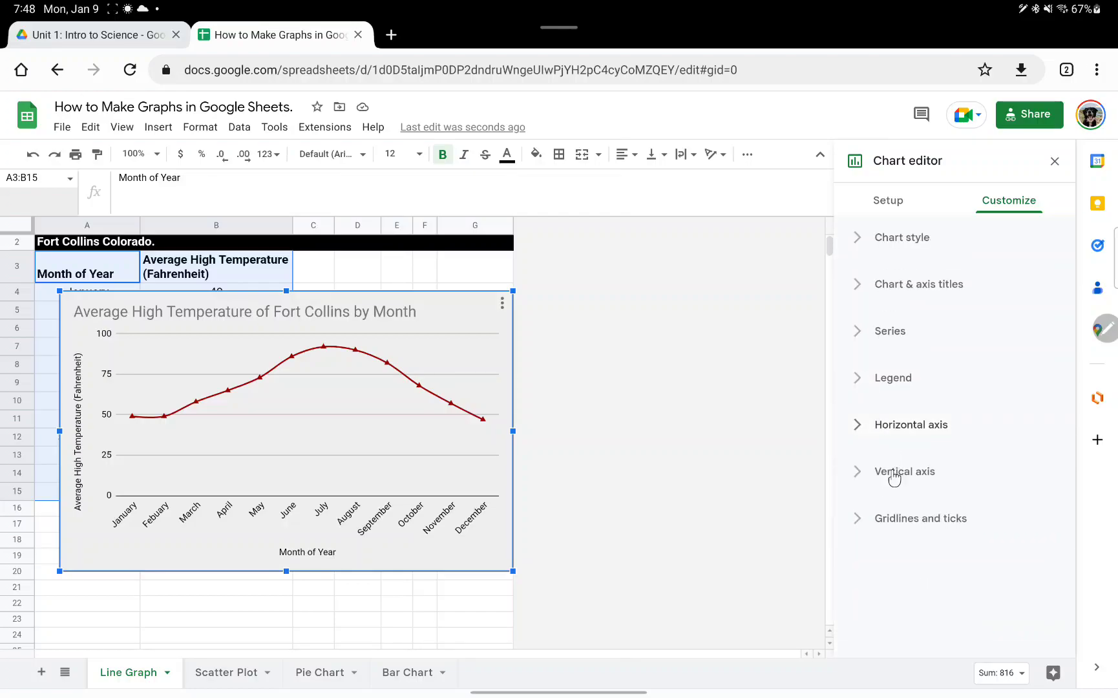
{"action": "left_click", "coordinate": [869, 518]}
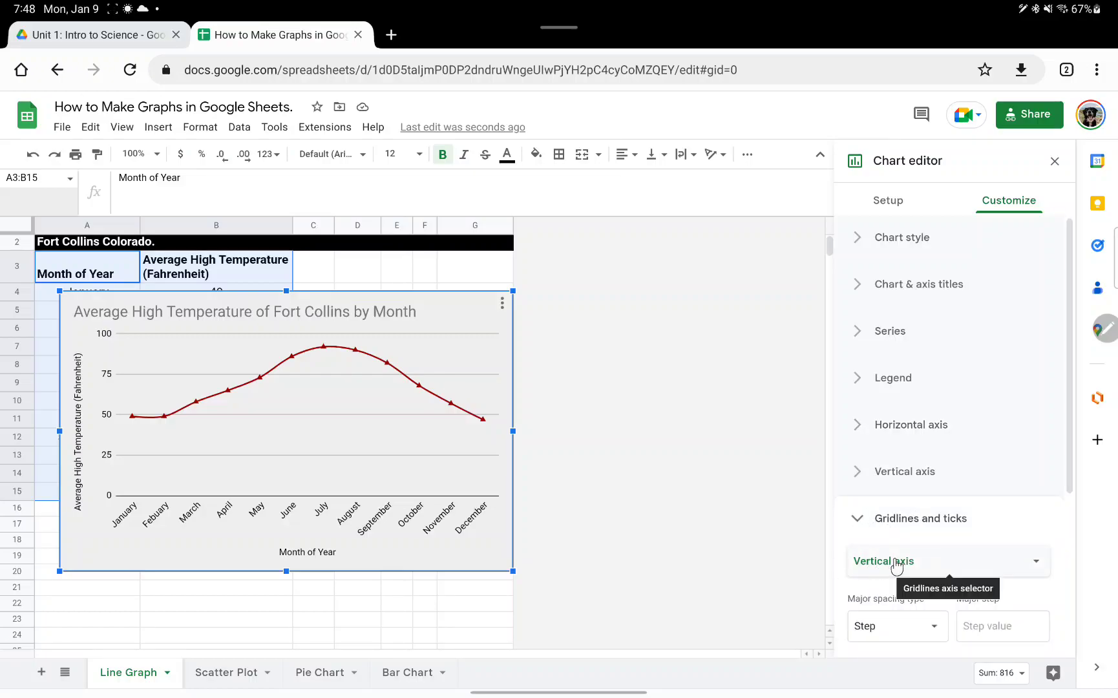
{"action": "scroll", "coordinate": [905, 517], "scroll_direction": "up", "scroll_amount": 2}
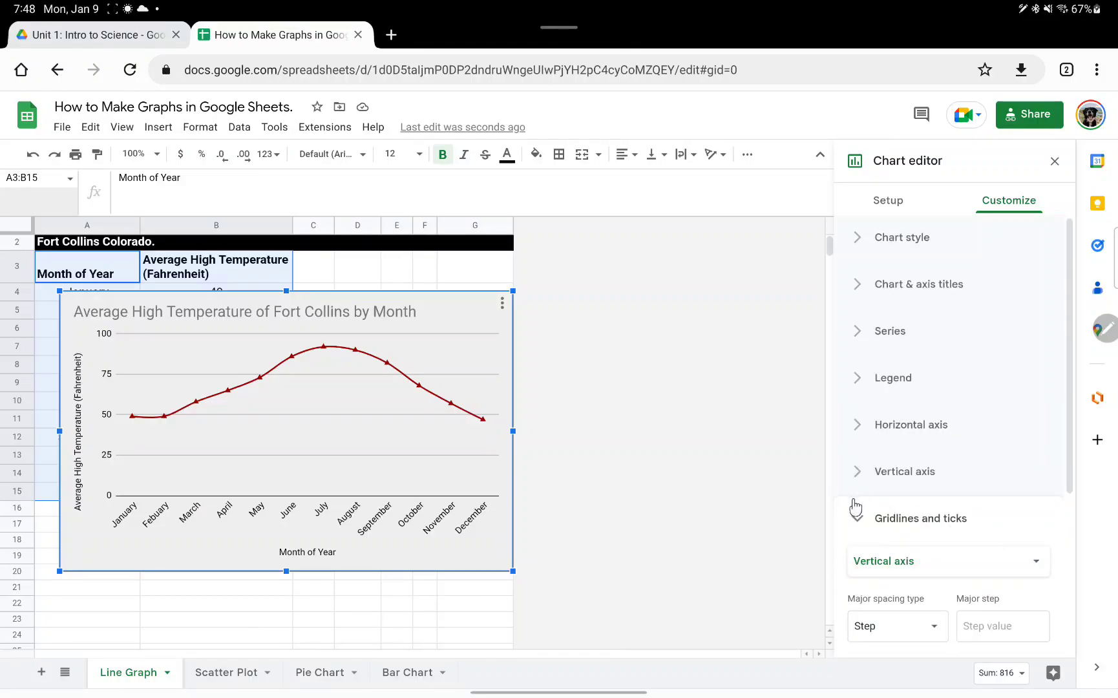
{"action": "left_click", "coordinate": [857, 517]}
Close the chart editor and shift the line graph slightly to the left on the sheet
{"action": "left_click", "coordinate": [585, 461]}
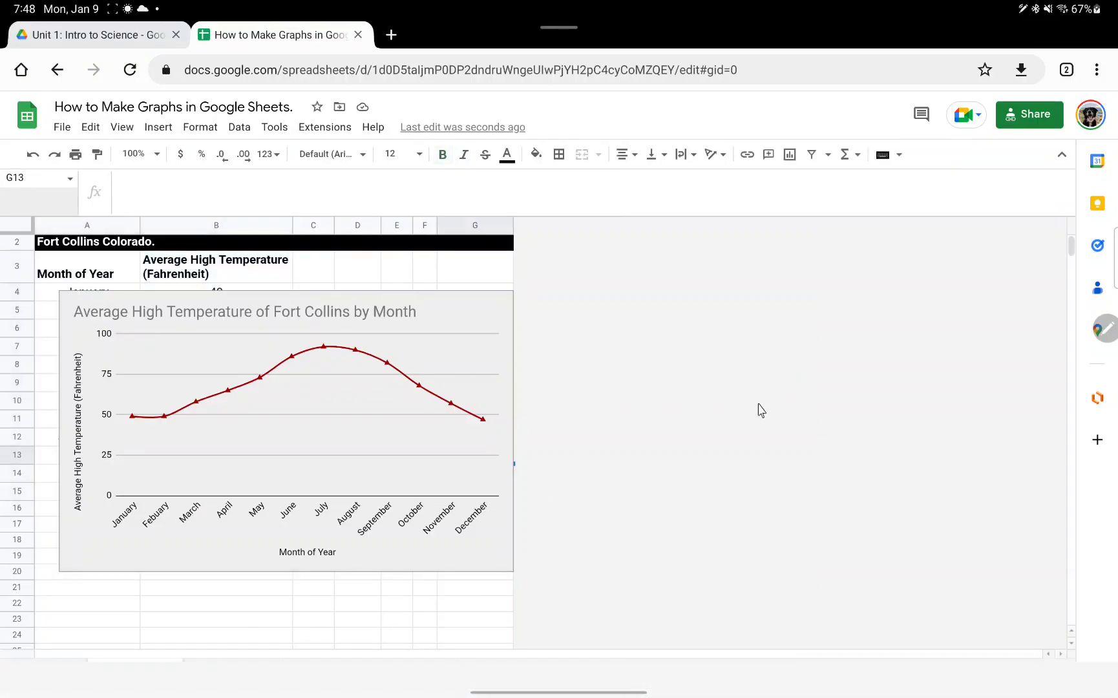
{"action": "left_click", "coordinate": [257, 386]}
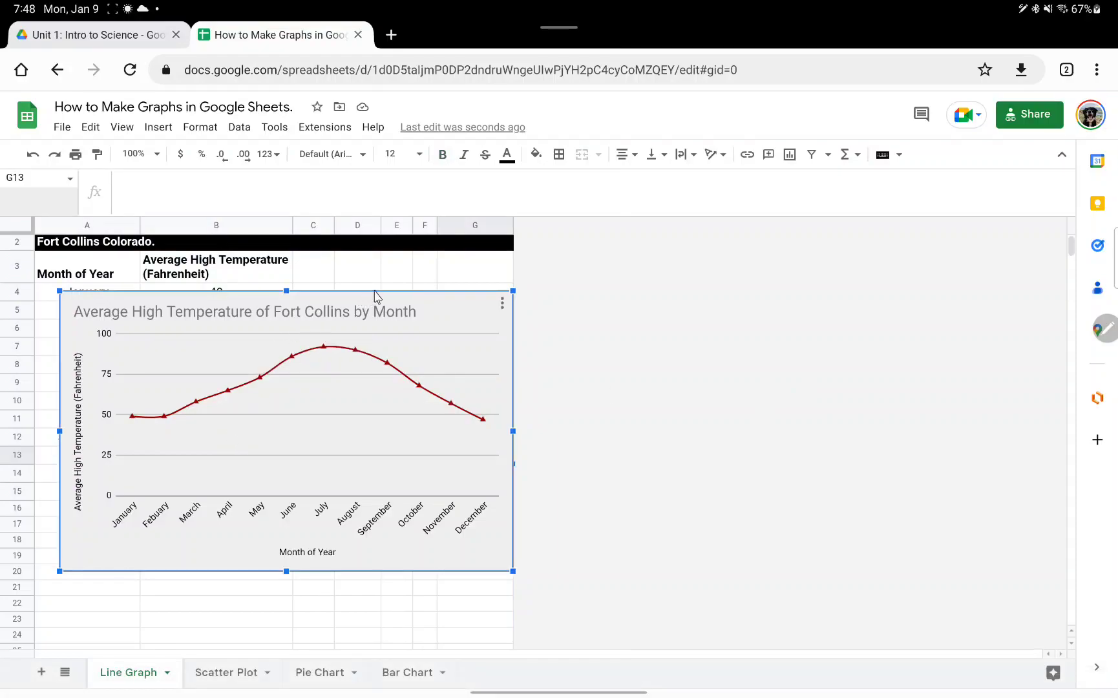
{"action": "left_click_drag", "start_coordinate": [426, 314], "coordinate": [387, 323]}
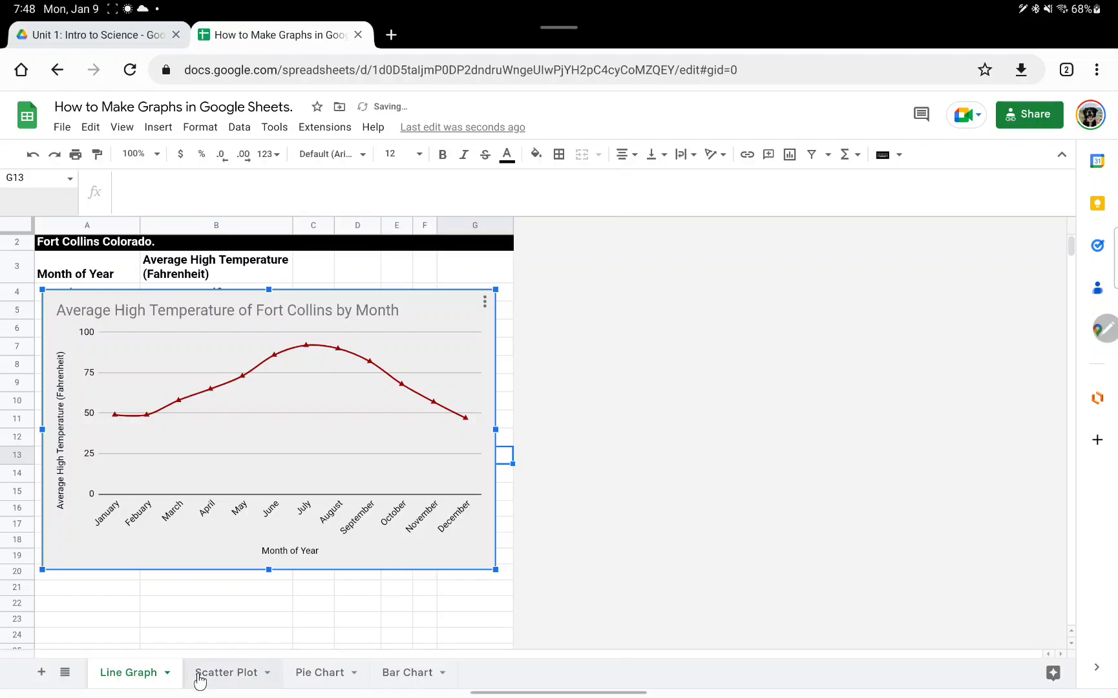
Go to the Scatter Plot sheet and correct "shot" to "shop" in the data description in A1:F2
{"action": "left_click", "coordinate": [194, 676]}
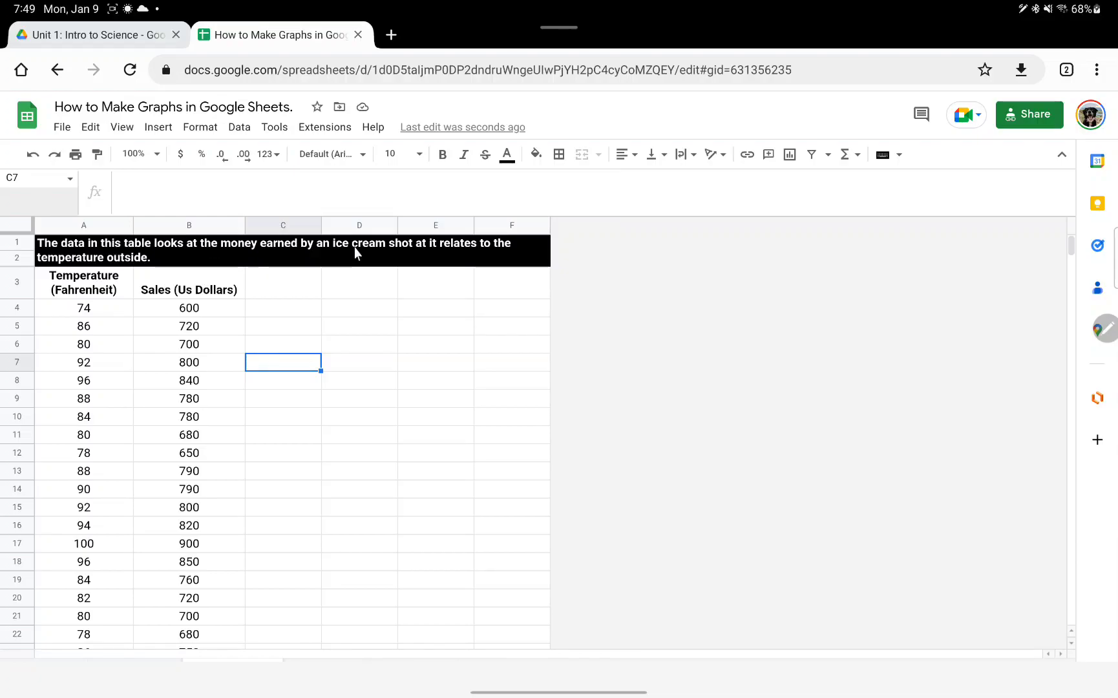
{"action": "left_click", "coordinate": [407, 252]}
{"action": "double_click", "coordinate": [413, 258]}
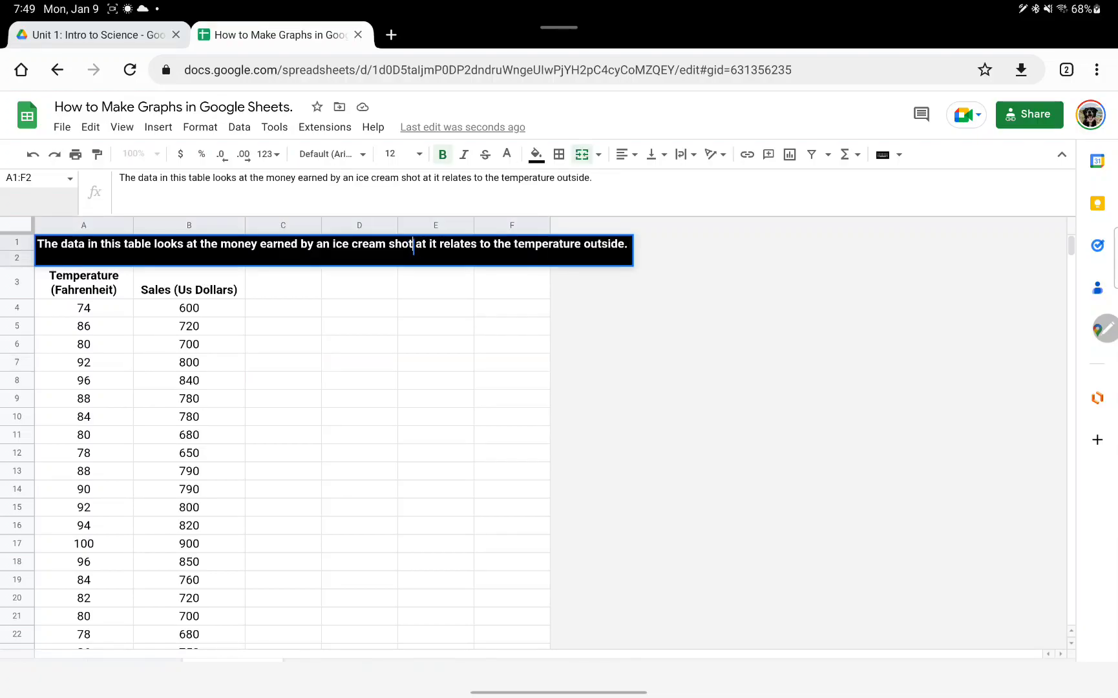
{"action": "key", "text": "BackSpace"}
{"action": "type", "text": "p"}
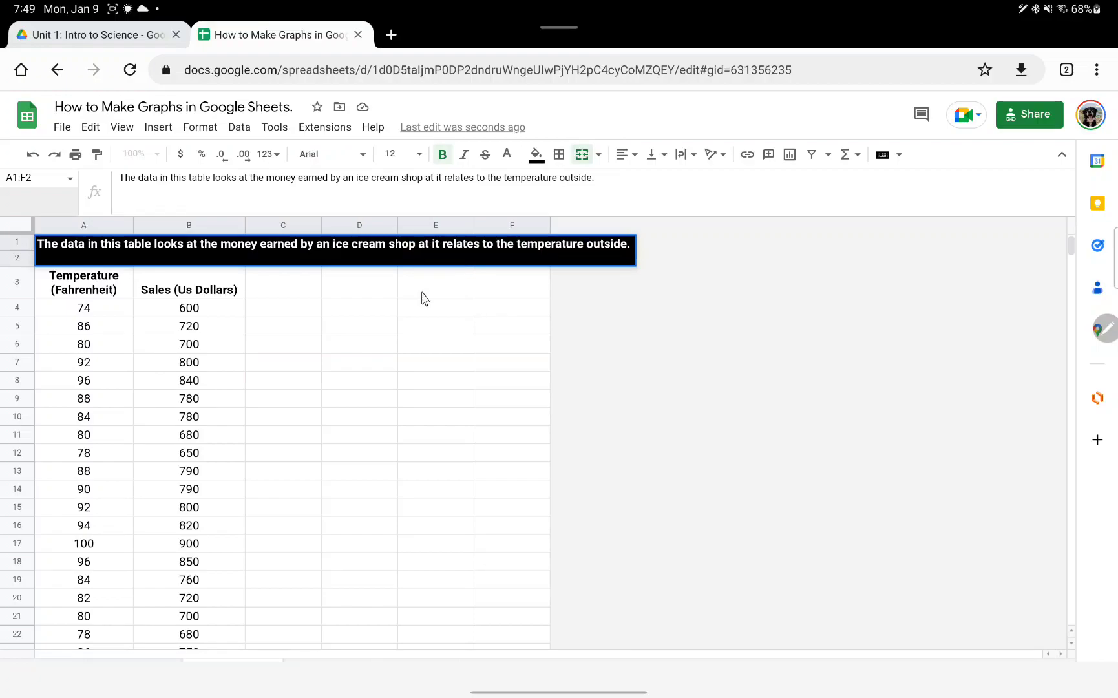
{"action": "left_click", "coordinate": [423, 294]}
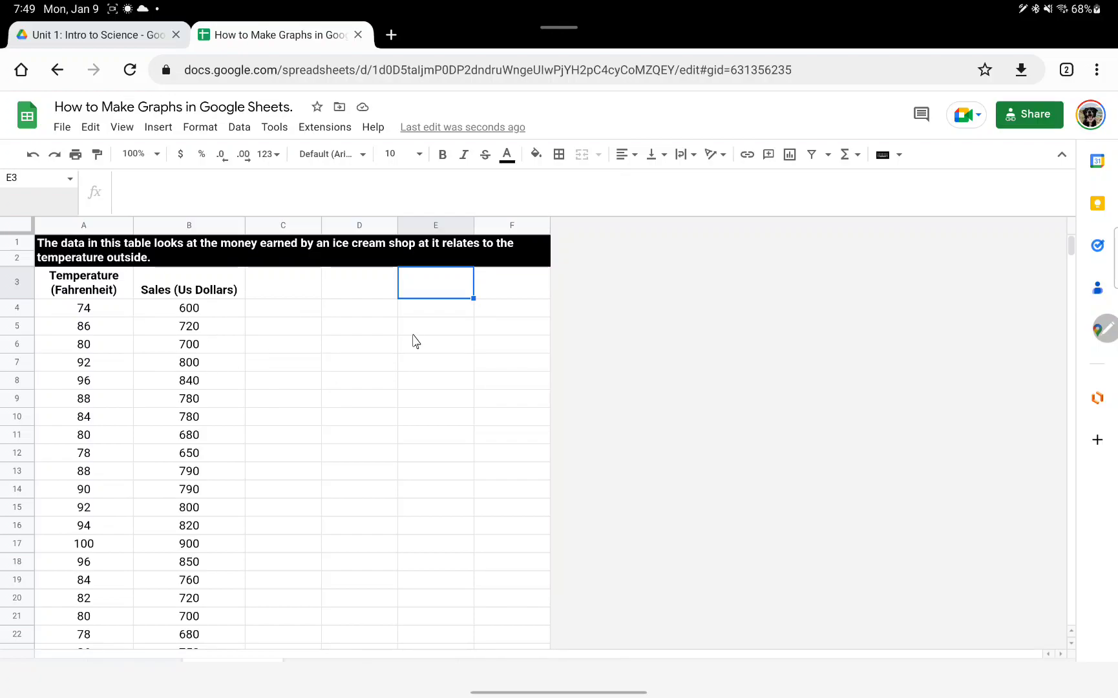
Consult the graph-choice flowchart in the Google Drive tab and insert a scatter chart of the temperature and sales data in A3:B24
{"action": "left_click", "coordinate": [114, 42]}
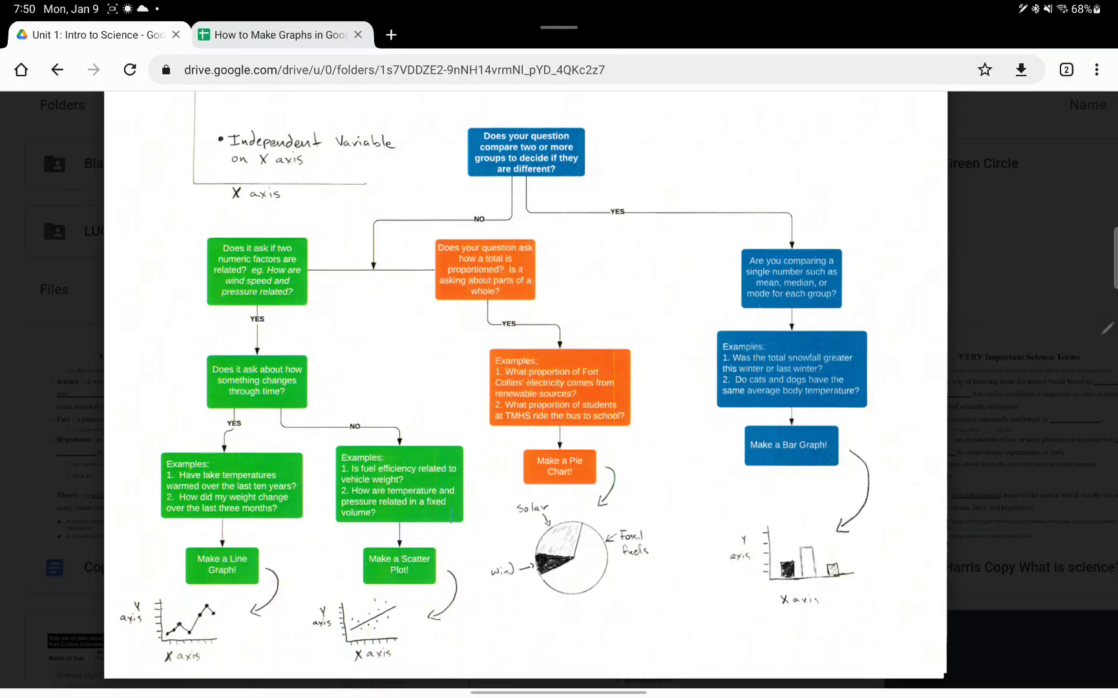
{"action": "left_click", "coordinate": [298, 43]}
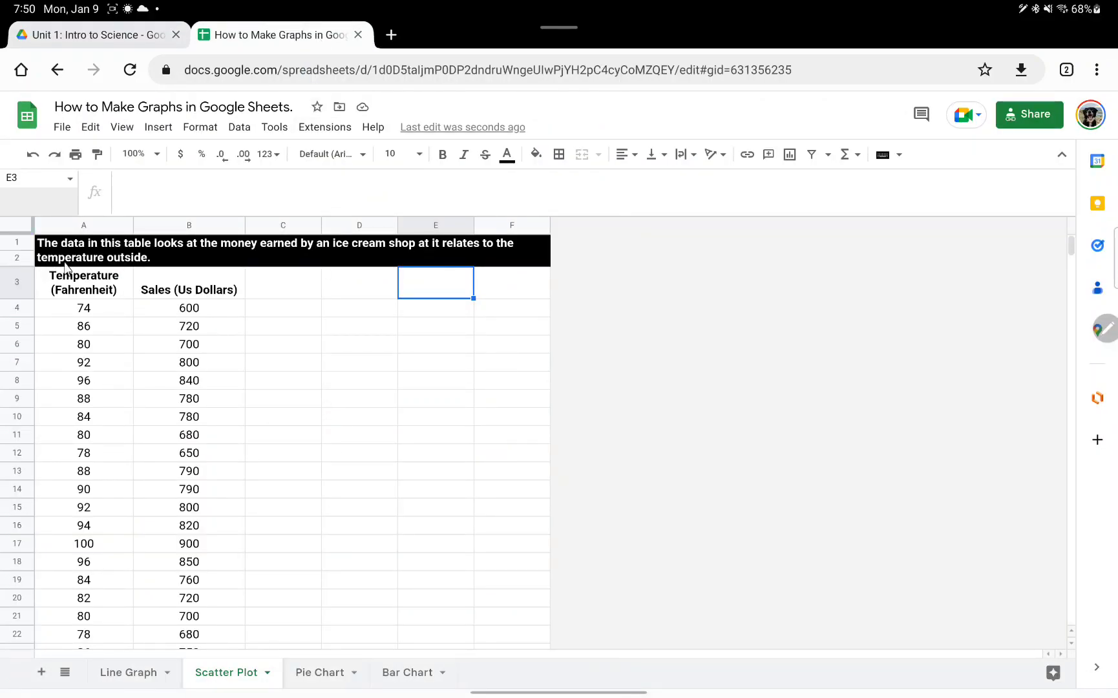
{"action": "left_click_drag", "start_coordinate": [64, 284], "coordinate": [187, 617]}
{"action": "mouse_move", "coordinate": [187, 498]}
{"action": "left_mouse_down"}
{"action": "mouse_move", "coordinate": [177, 299]}
{"action": "mouse_move", "coordinate": [180, 691]}
{"action": "mouse_move", "coordinate": [190, 469]}
{"action": "mouse_move", "coordinate": [191, 479]}
{"action": "left_mouse_up"}
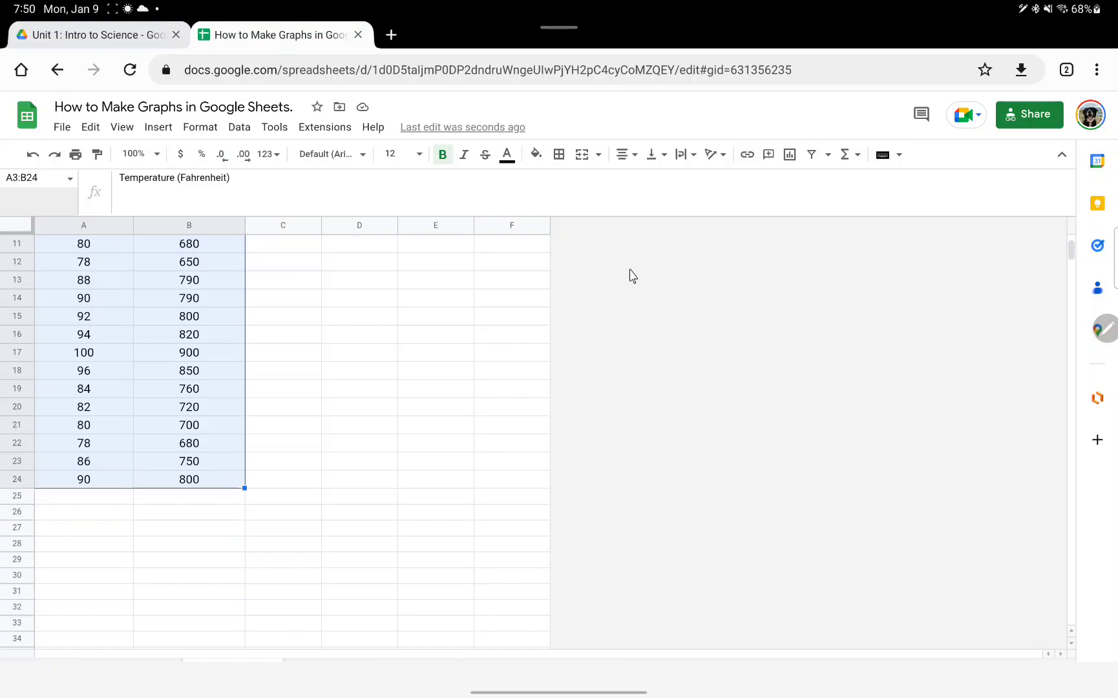
{"action": "left_click", "coordinate": [790, 155]}
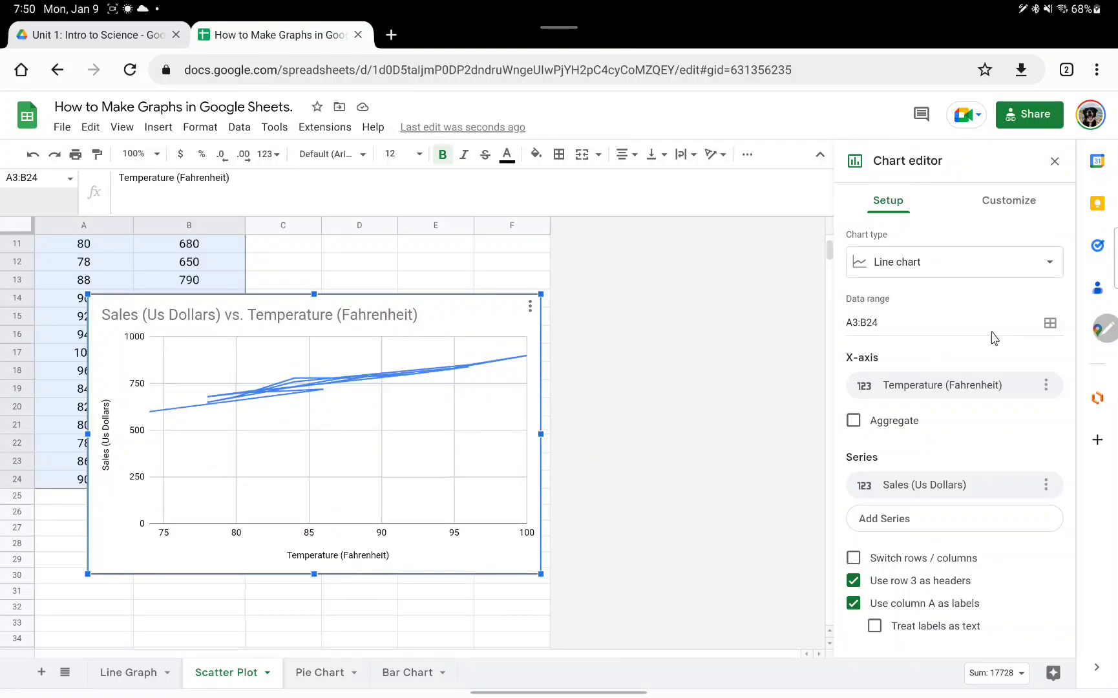
{"action": "left_click", "coordinate": [958, 266]}
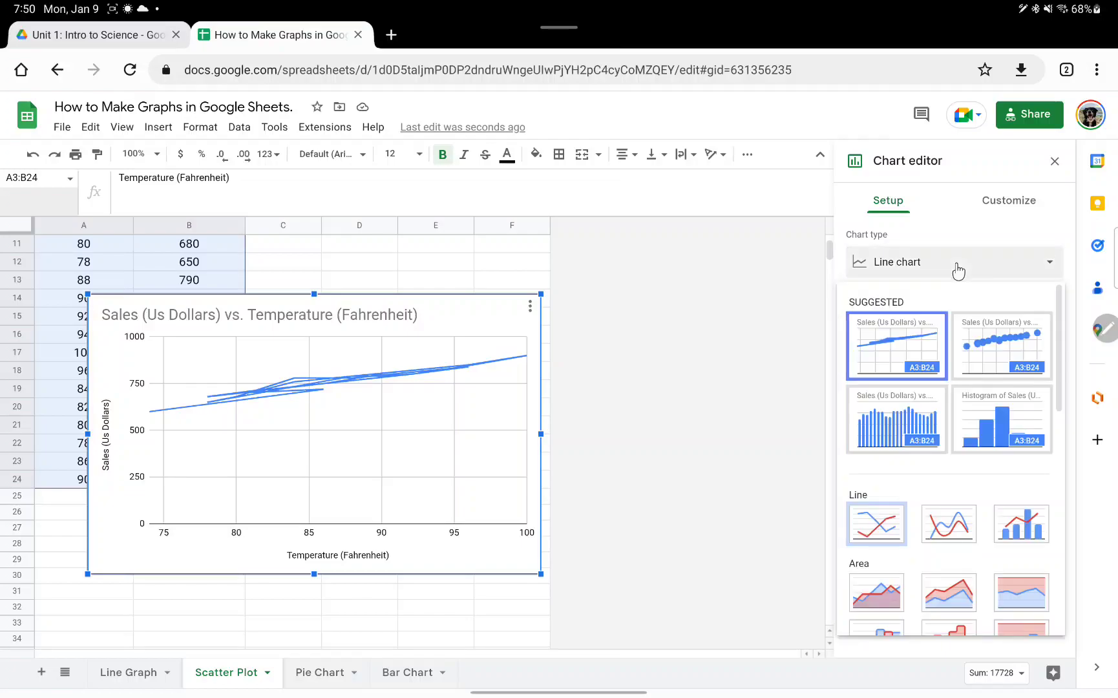
{"action": "left_click", "coordinate": [964, 375]}
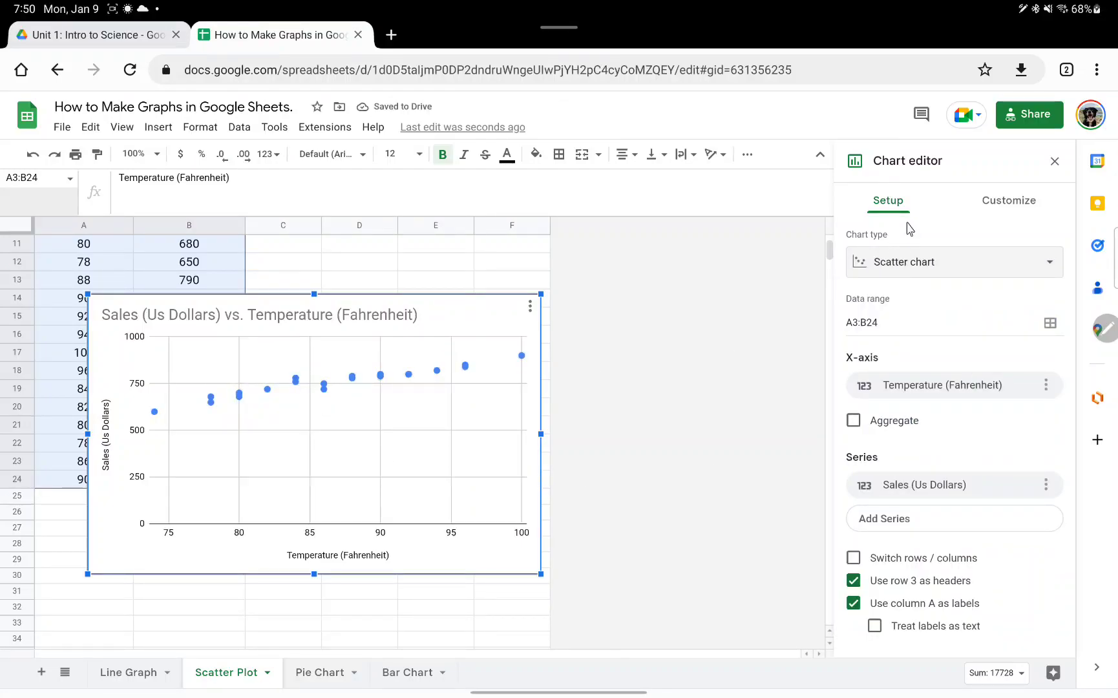
Change the scatter chart's title to "Ice cream sales as a result of temperature" and close the chart editor
{"action": "left_click", "coordinate": [990, 205]}
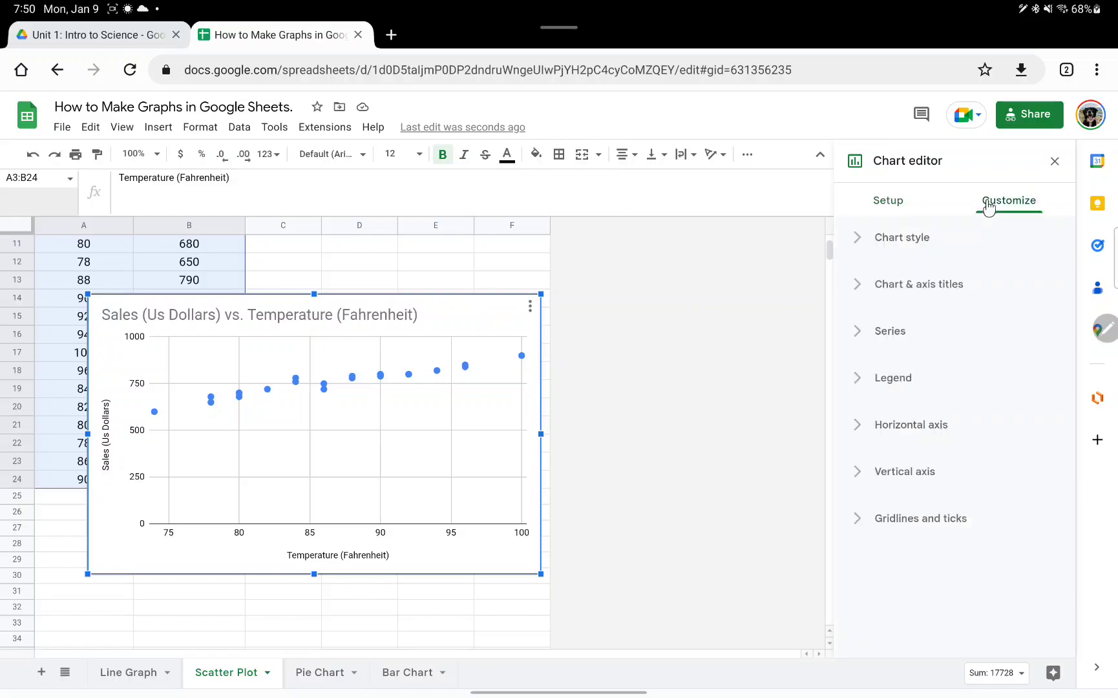
{"action": "left_click", "coordinate": [863, 287]}
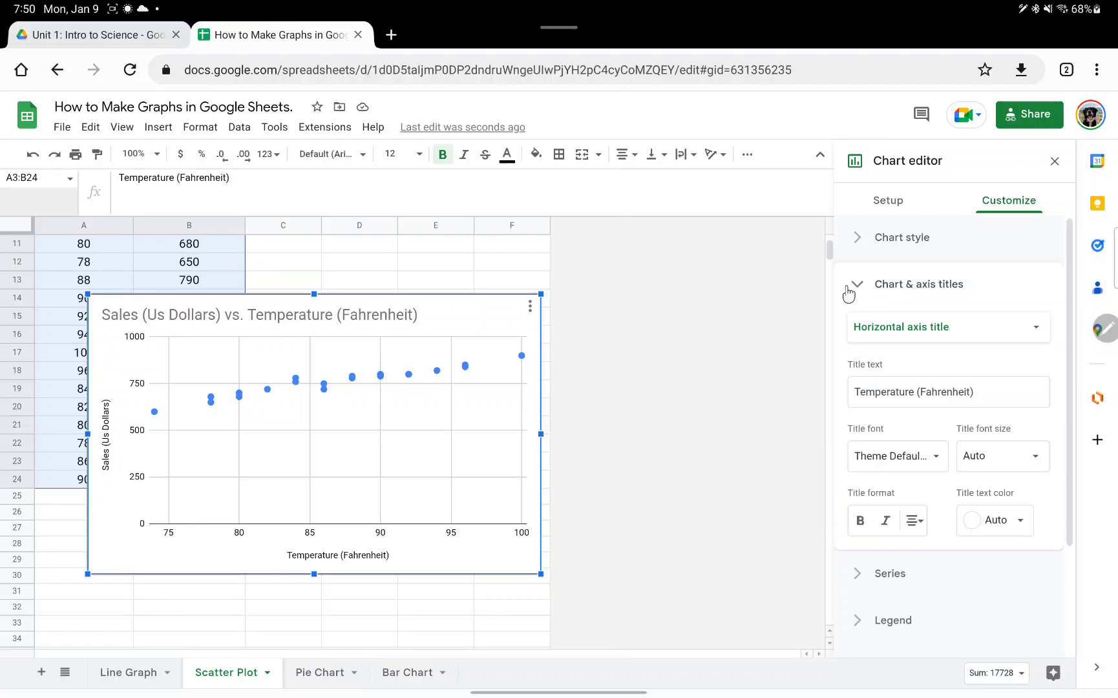
{"action": "mouse_move", "coordinate": [976, 392]}
{"action": "left_mouse_down"}
{"action": "mouse_move", "coordinate": [902, 391]}
{"action": "mouse_move", "coordinate": [975, 392]}
{"action": "left_mouse_up"}
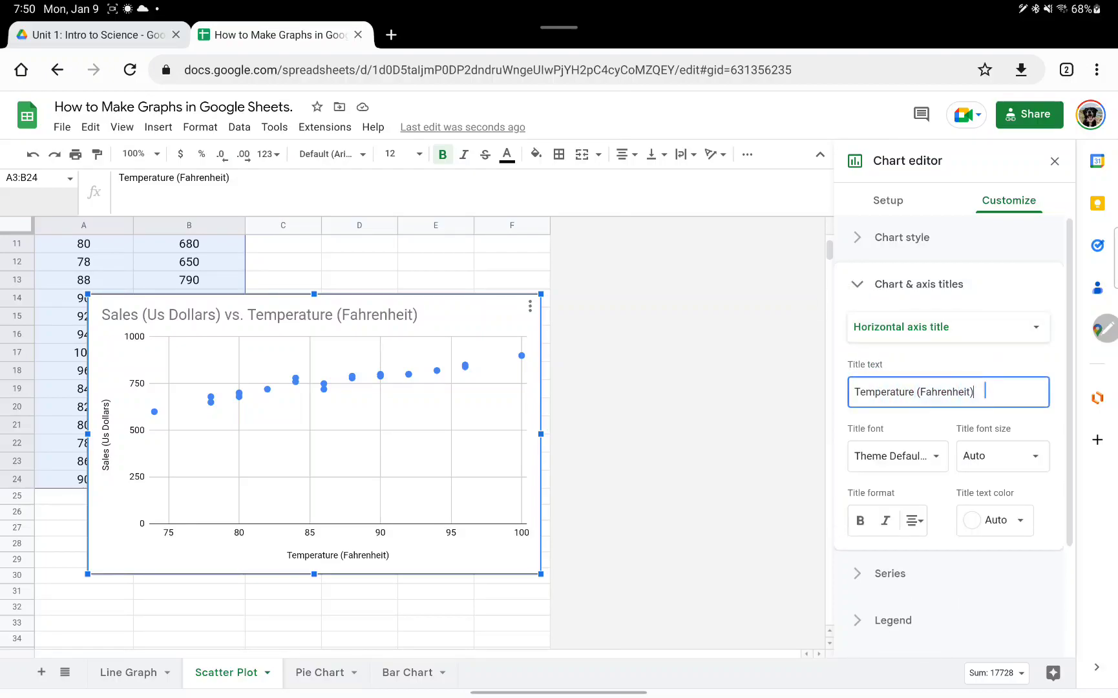
{"action": "left_click", "coordinate": [962, 327]}
{"action": "left_click", "coordinate": [900, 276]}
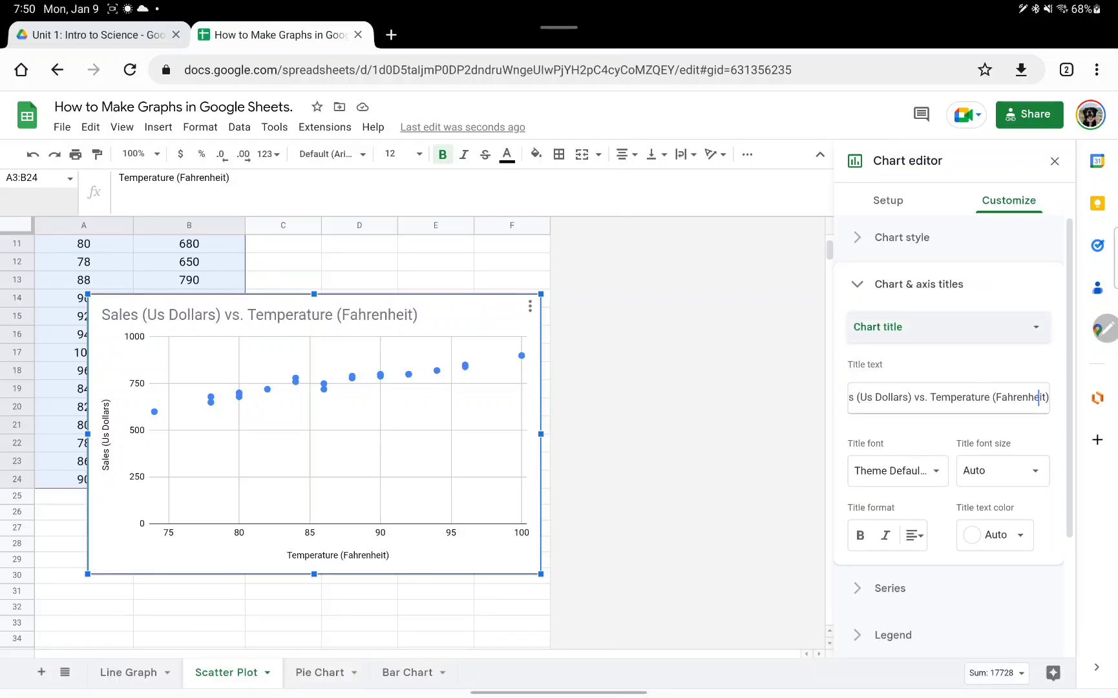
{"action": "key", "text": "ctrl+a"}
{"action": "key", "text": "BackSpace"}
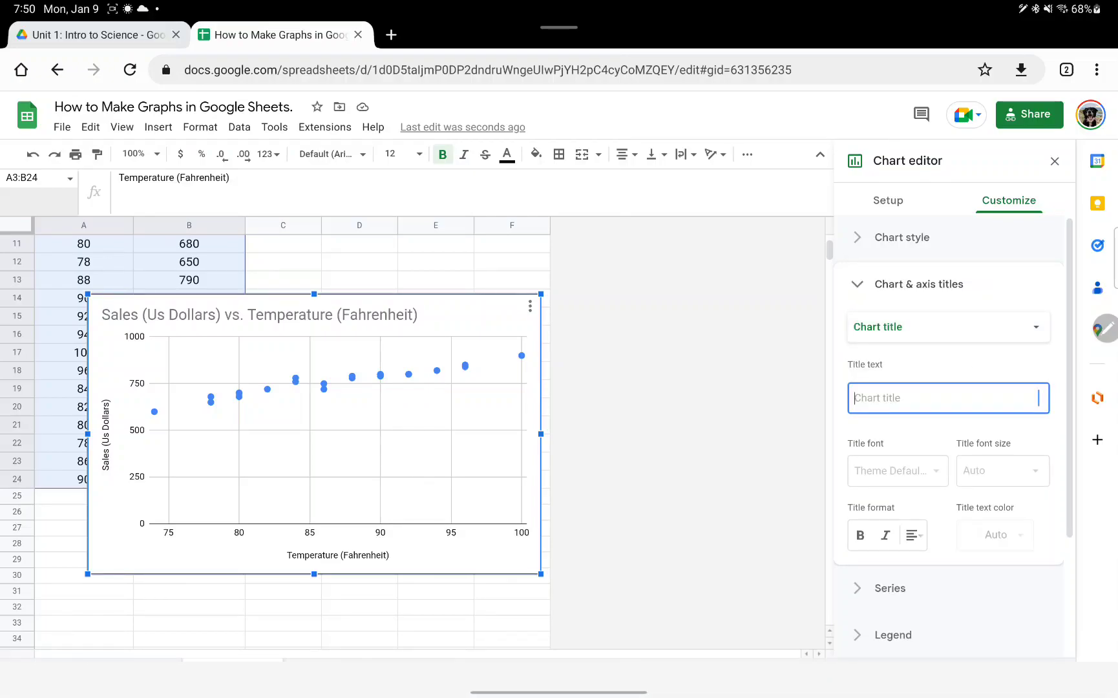
{"action": "type", "text": "Ide cr"}
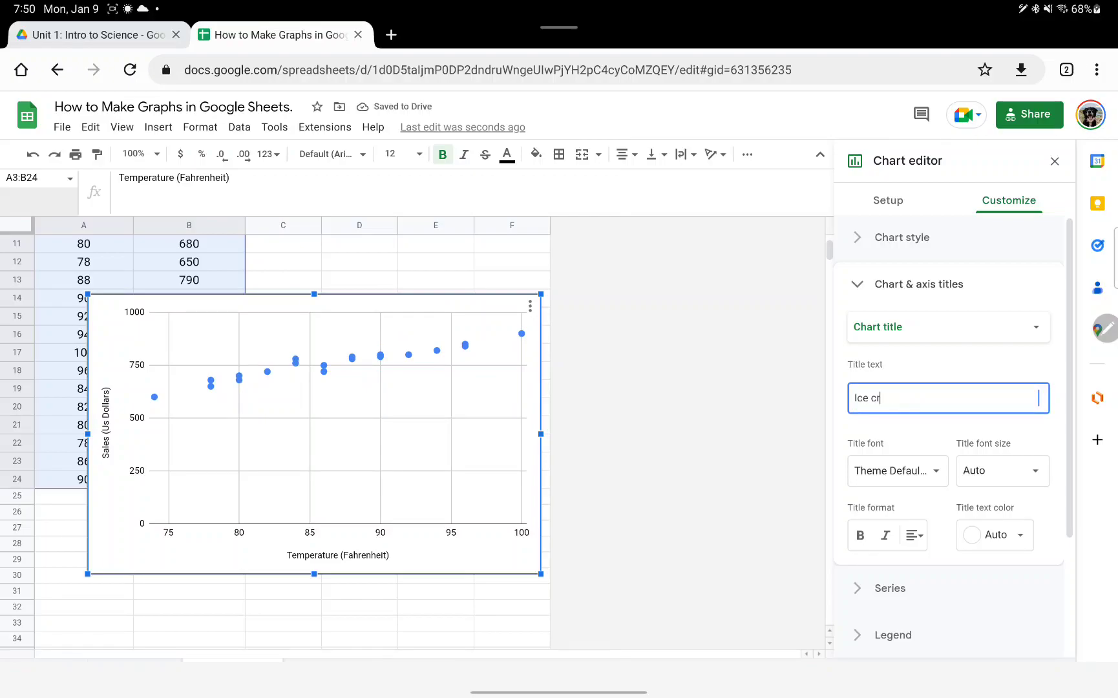
{"action": "type", "text": "weam sales "}
{"action": "type", "text": "d"}
{"action": "type", "text": "s a resu"}
{"action": "type", "text": "lt of temperature"}
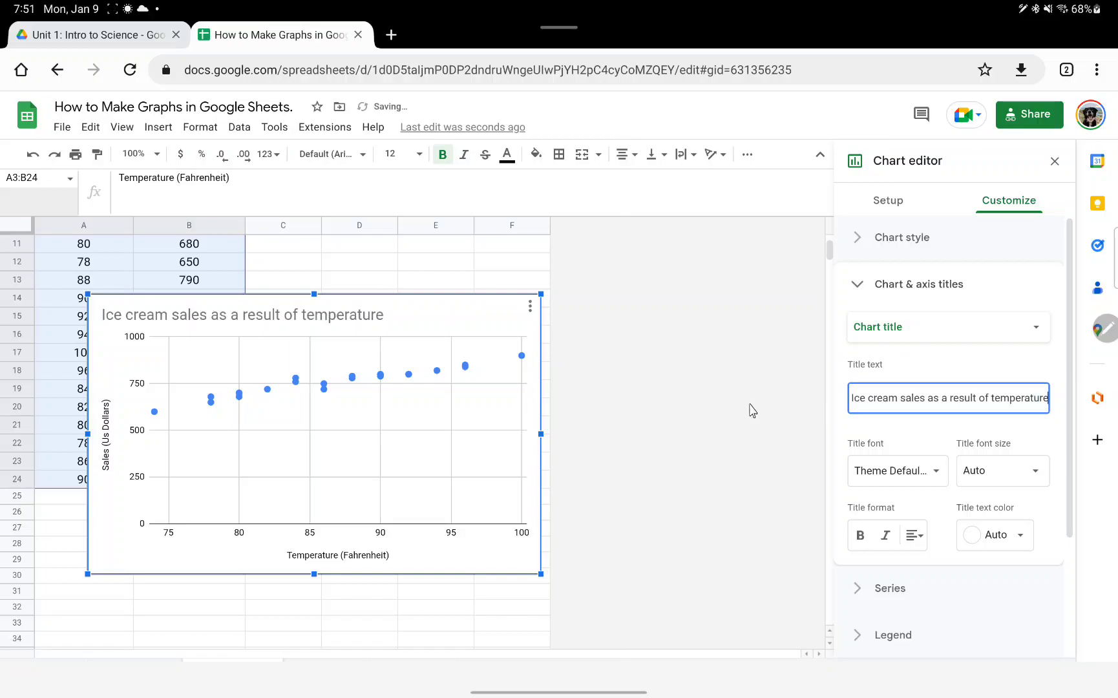
{"action": "left_click", "coordinate": [745, 411]}
Reopen the scatter chart for editing and add a trendline to the Sales (Us Dollars) series
{"action": "left_click", "coordinate": [522, 362]}
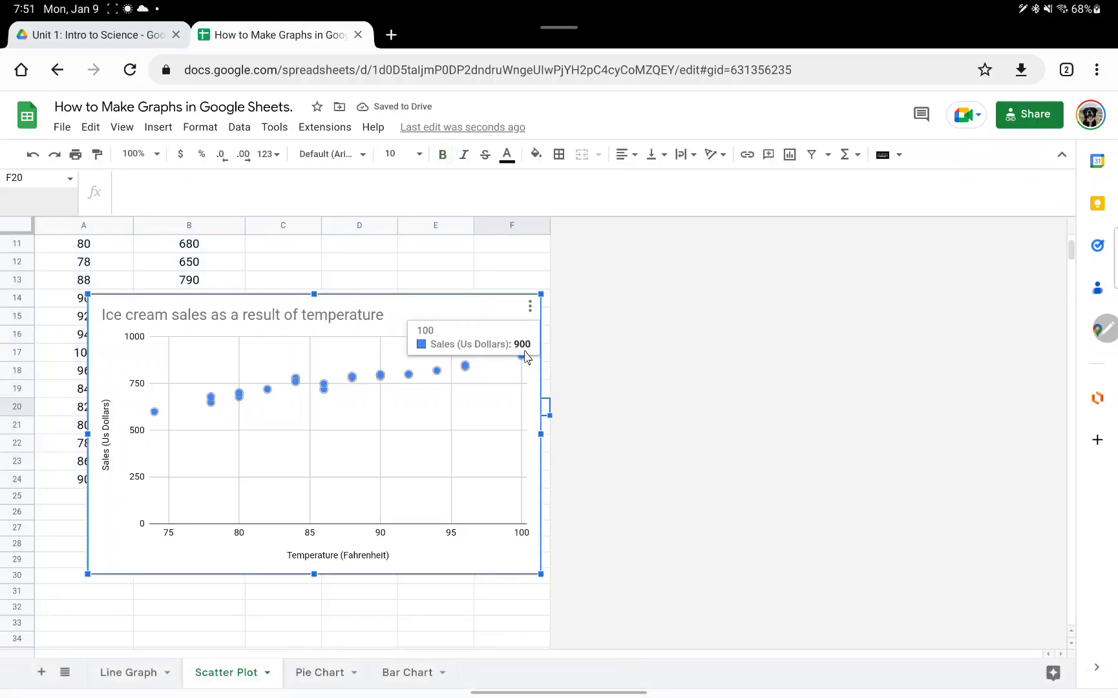
{"action": "double_click", "coordinate": [487, 315]}
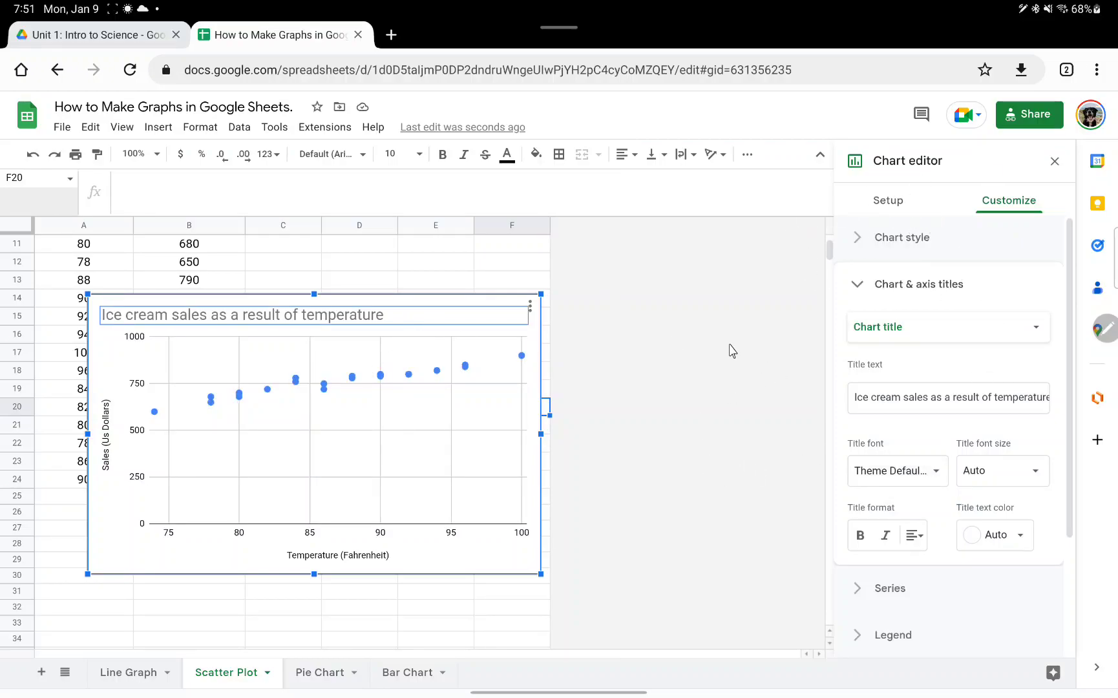
{"action": "left_click", "coordinate": [861, 593]}
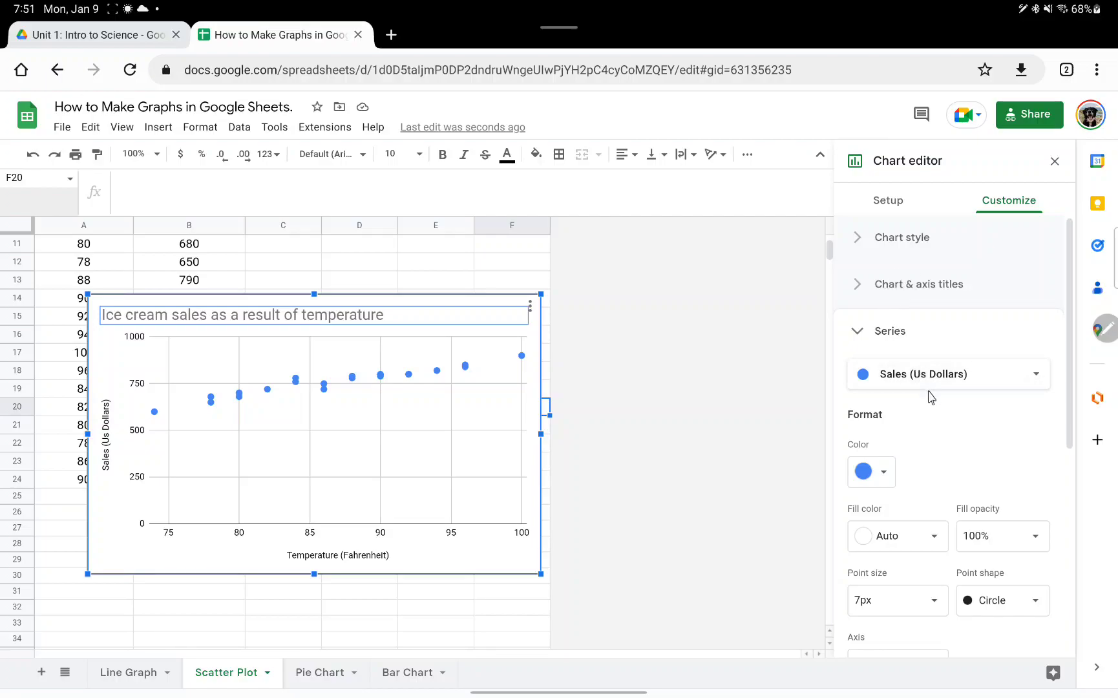
{"action": "scroll", "coordinate": [934, 400], "scroll_direction": "down", "scroll_amount": 3}
{"action": "scroll", "coordinate": [963, 430], "scroll_direction": "down", "scroll_amount": 1}
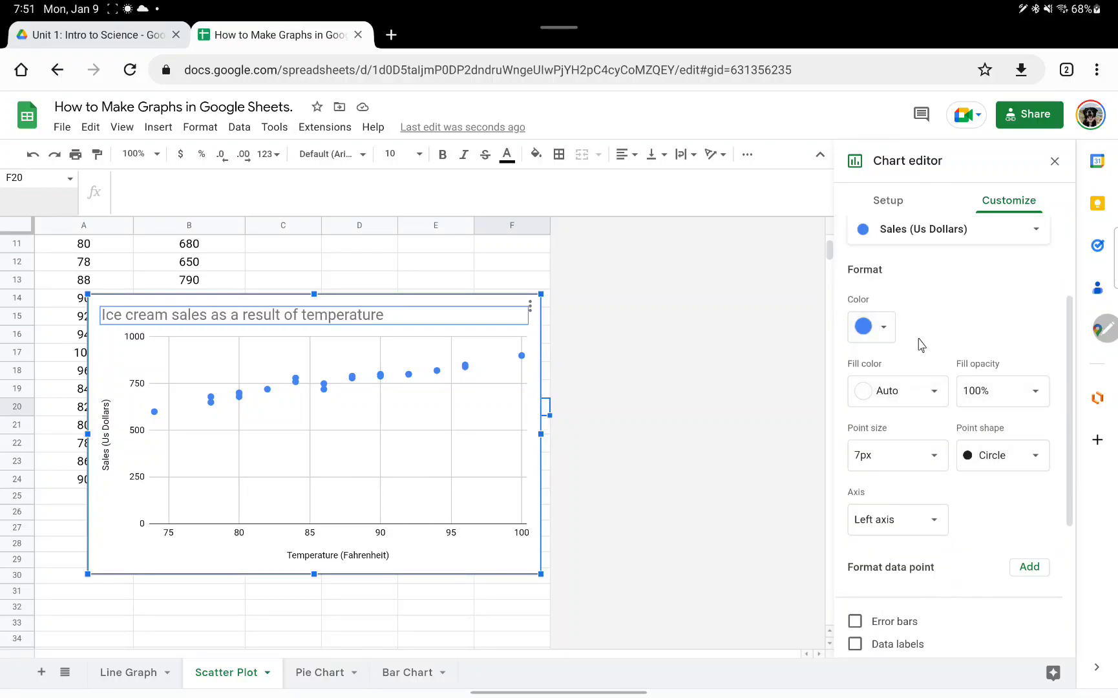
{"action": "scroll", "coordinate": [910, 366], "scroll_direction": "down", "scroll_amount": 1}
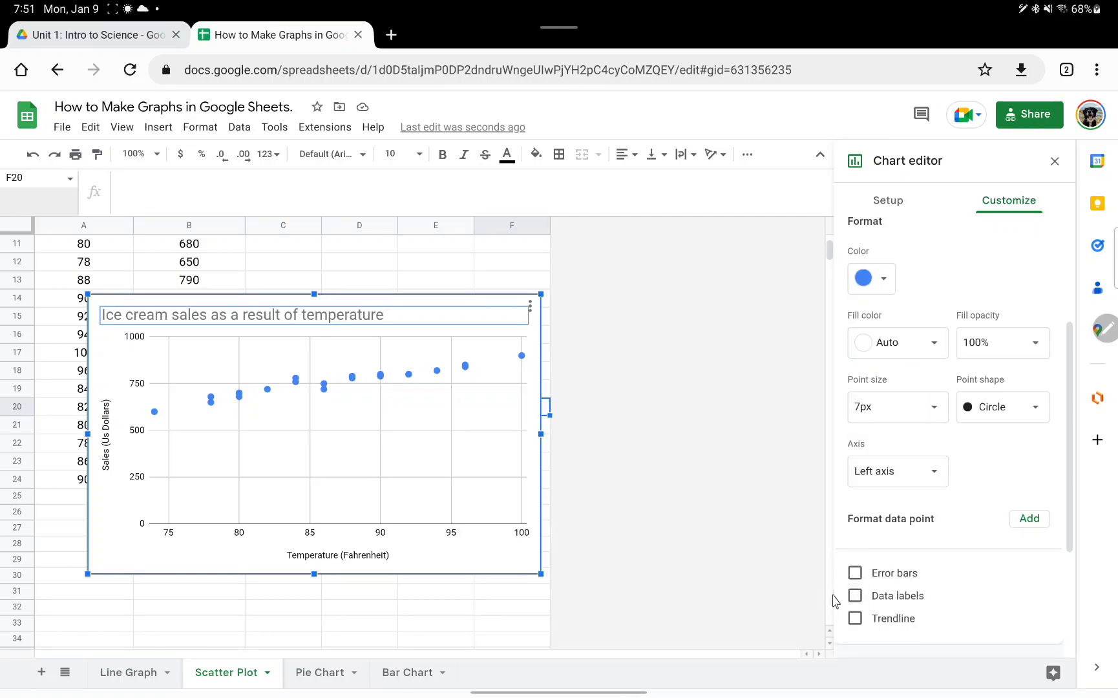
{"action": "scroll", "coordinate": [935, 598], "scroll_direction": "down", "scroll_amount": 1}
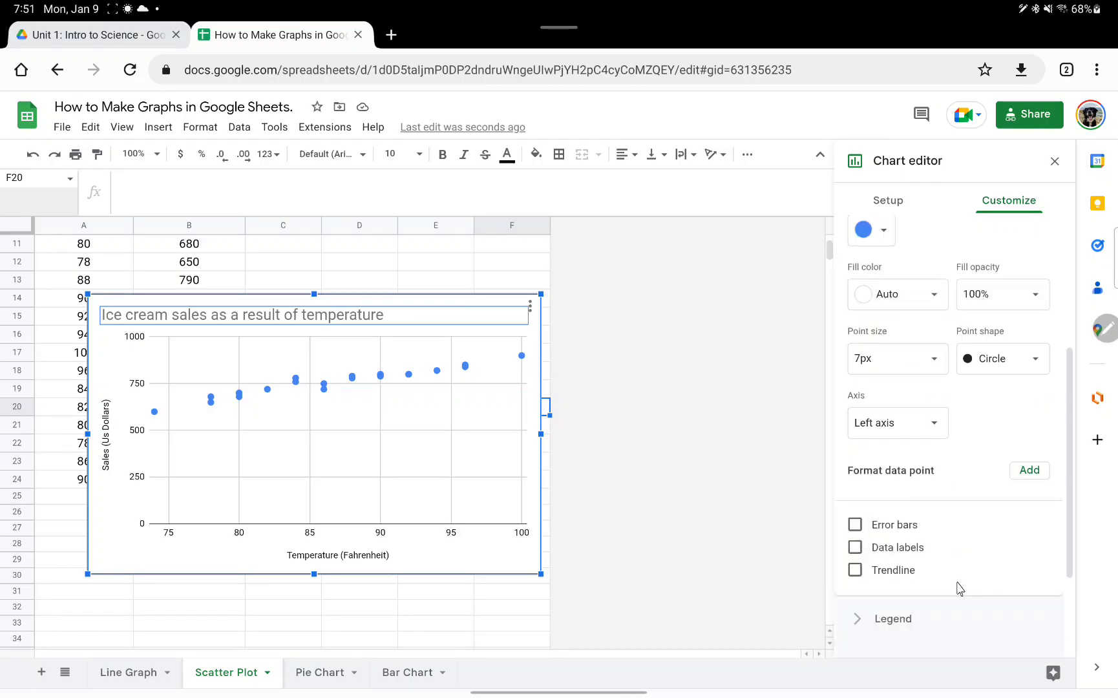
{"action": "left_click", "coordinate": [855, 571]}
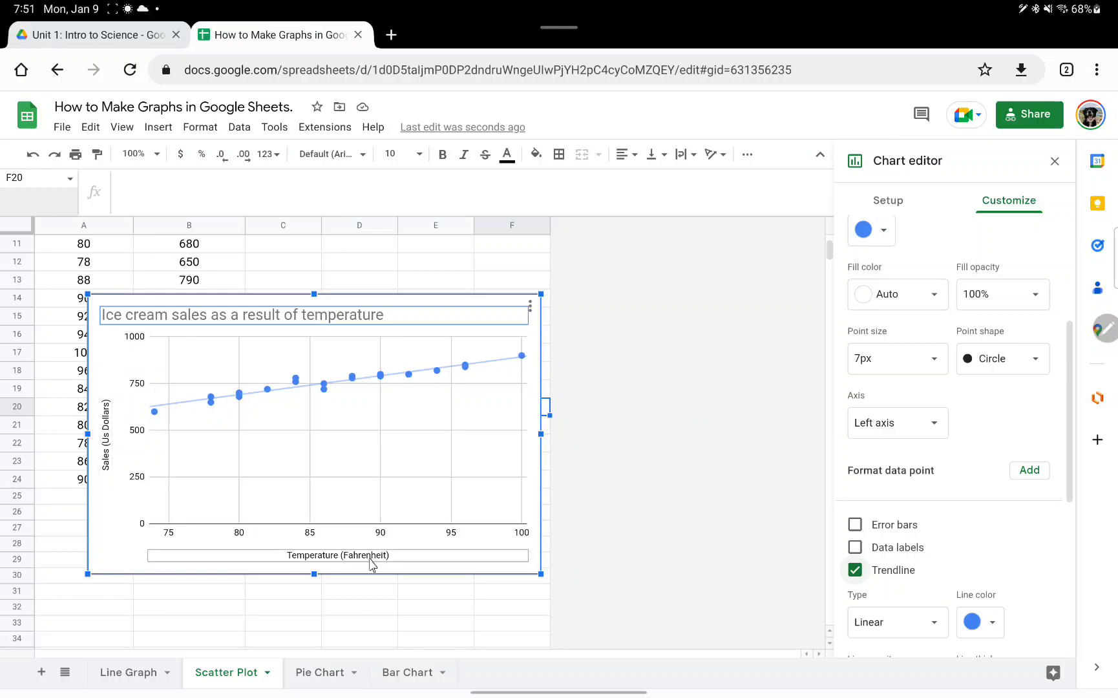
Show the R² value for the scatter chart's trendline
{"action": "scroll", "coordinate": [905, 466], "scroll_direction": "down", "scroll_amount": 3}
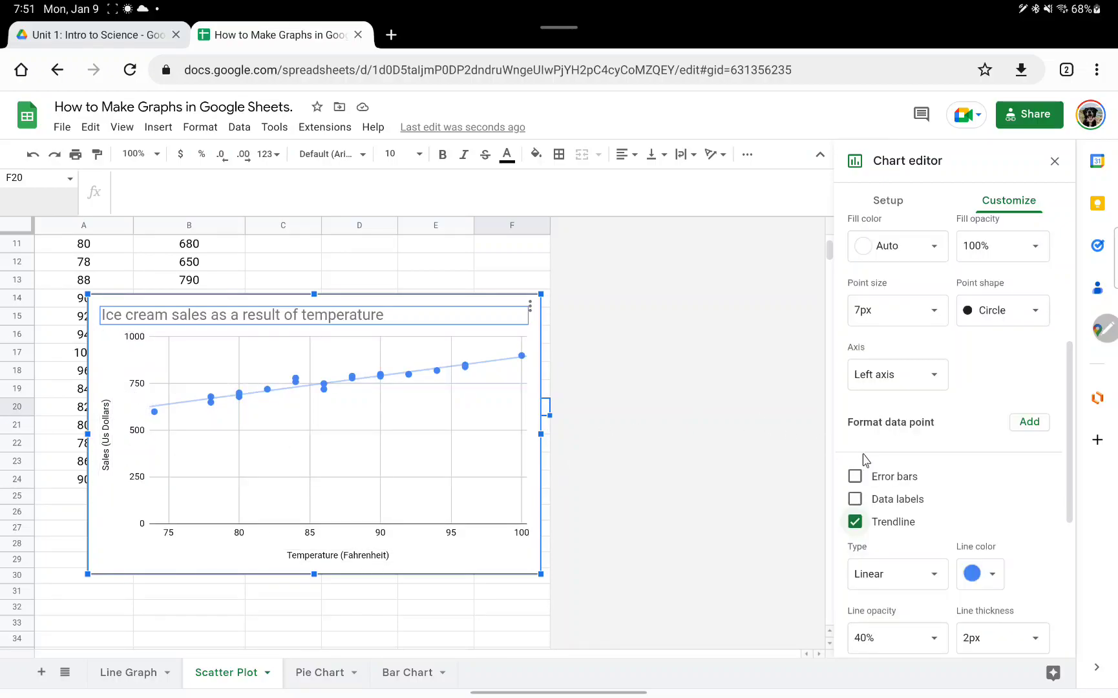
{"action": "scroll", "coordinate": [918, 444], "scroll_direction": "down", "scroll_amount": 3}
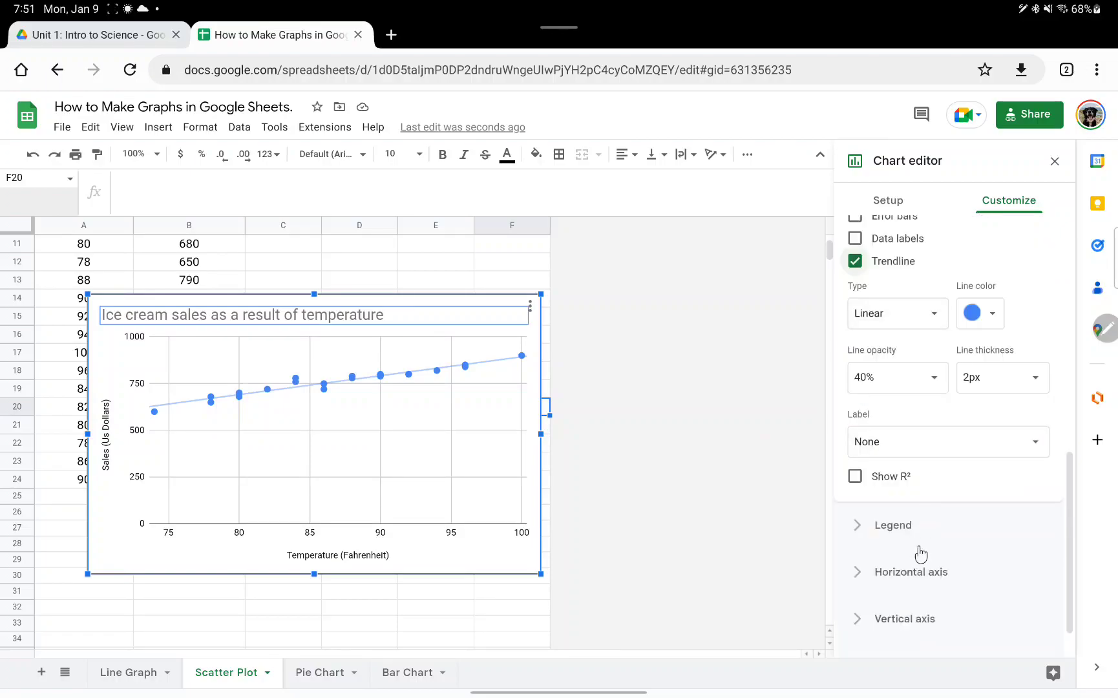
{"action": "left_click", "coordinate": [855, 477]}
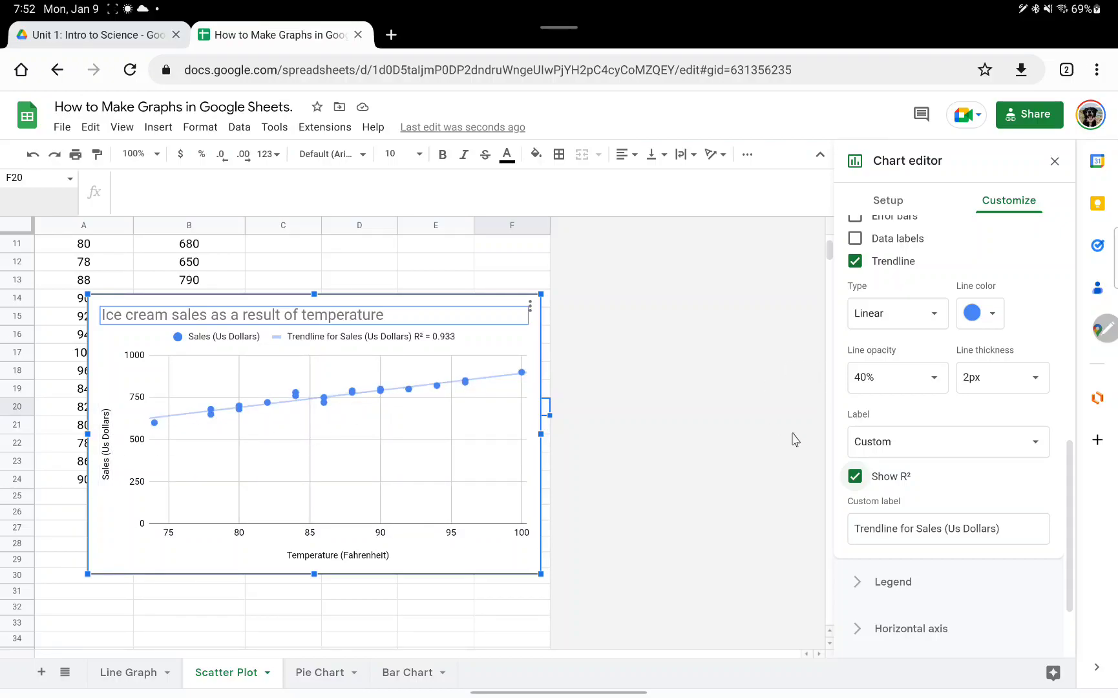
Try data labels on the Sales (Us Dollars) series and remove them again
{"action": "scroll", "coordinate": [911, 452], "scroll_direction": "up", "scroll_amount": 1}
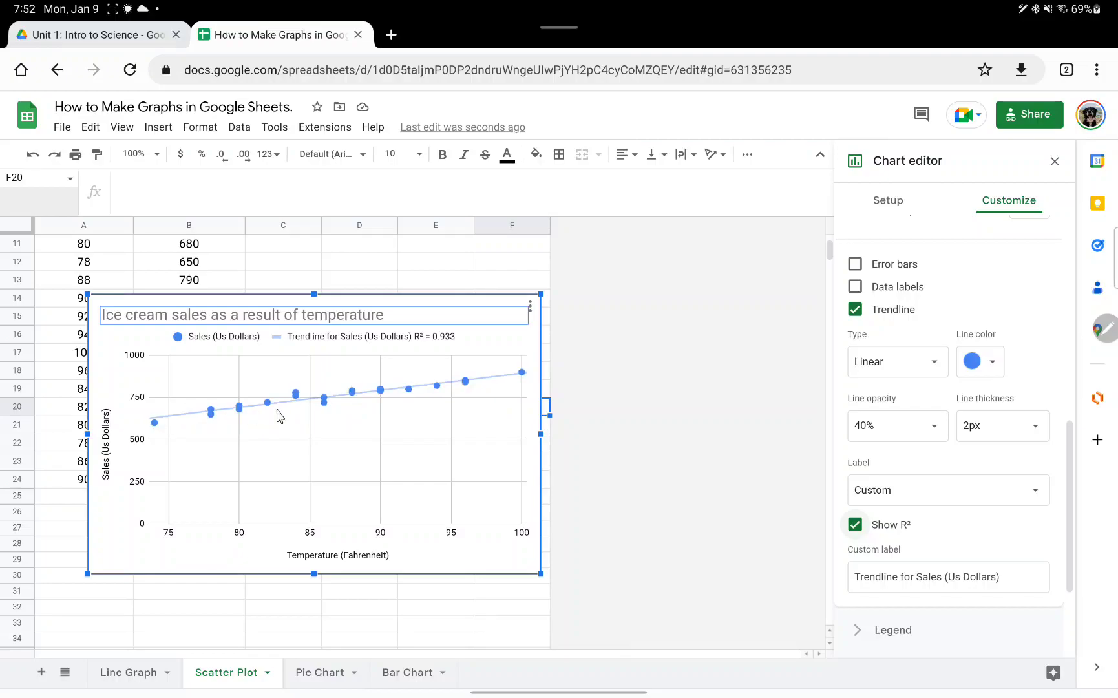
{"action": "left_click", "coordinate": [855, 288]}
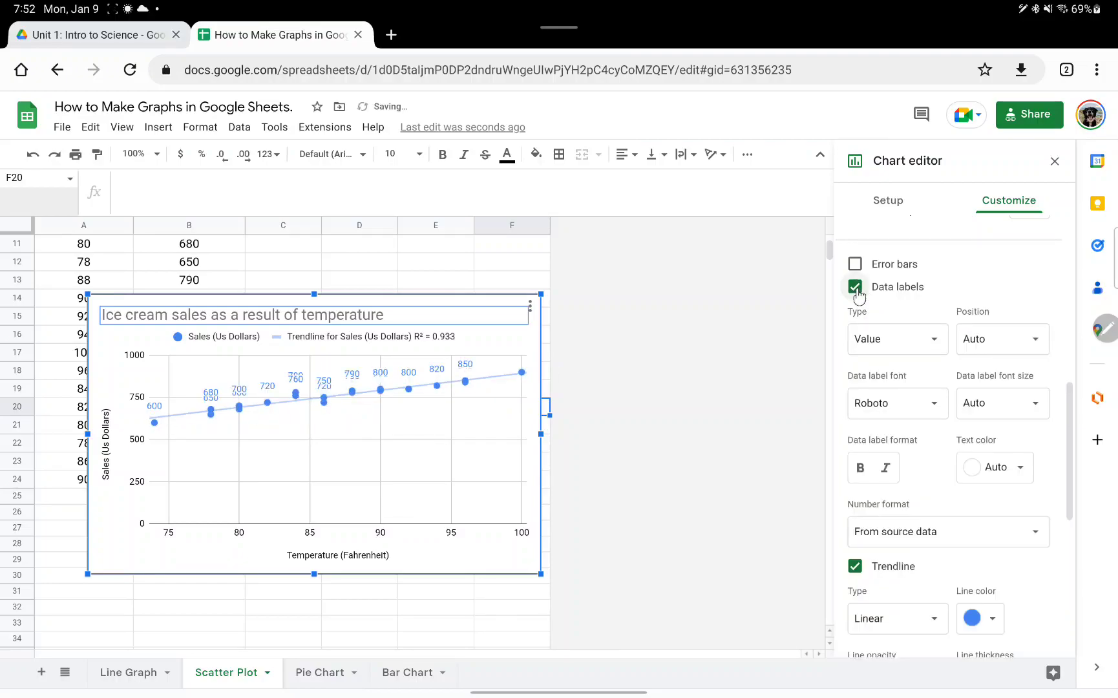
{"action": "left_click", "coordinate": [855, 287]}
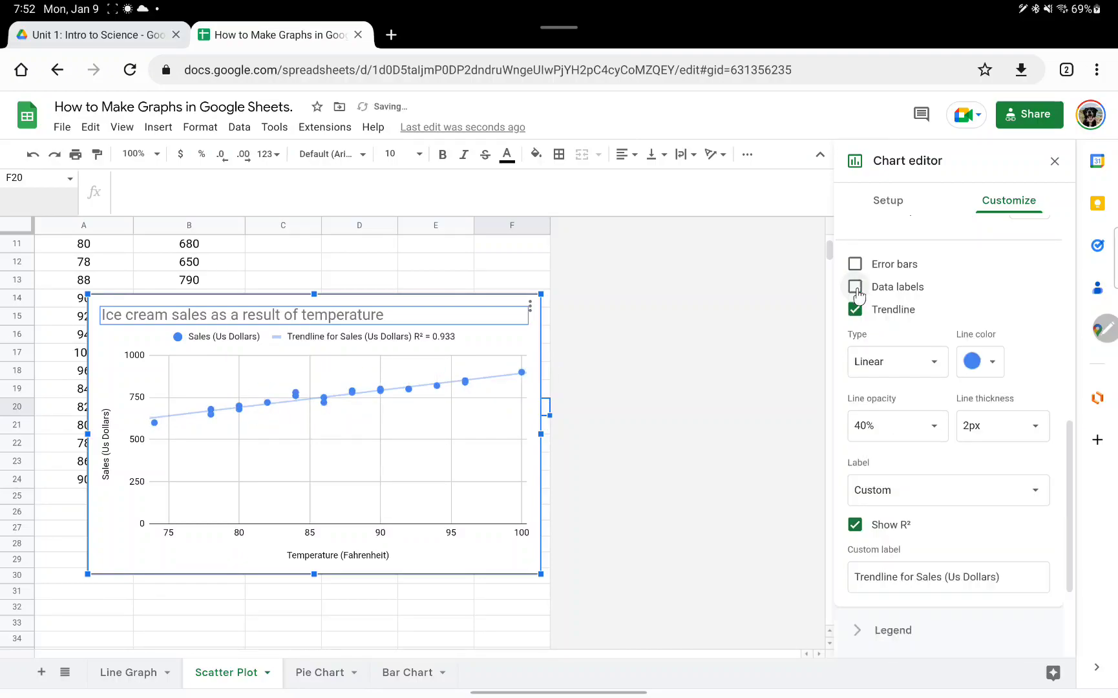
Examine the scatter chart's trendline and legend settings, and return to the series options
{"action": "scroll", "coordinate": [944, 375], "scroll_direction": "down", "scroll_amount": 1}
{"action": "scroll", "coordinate": [949, 365], "scroll_direction": "up", "scroll_amount": 6}
{"action": "scroll", "coordinate": [943, 414], "scroll_direction": "down", "scroll_amount": 4}
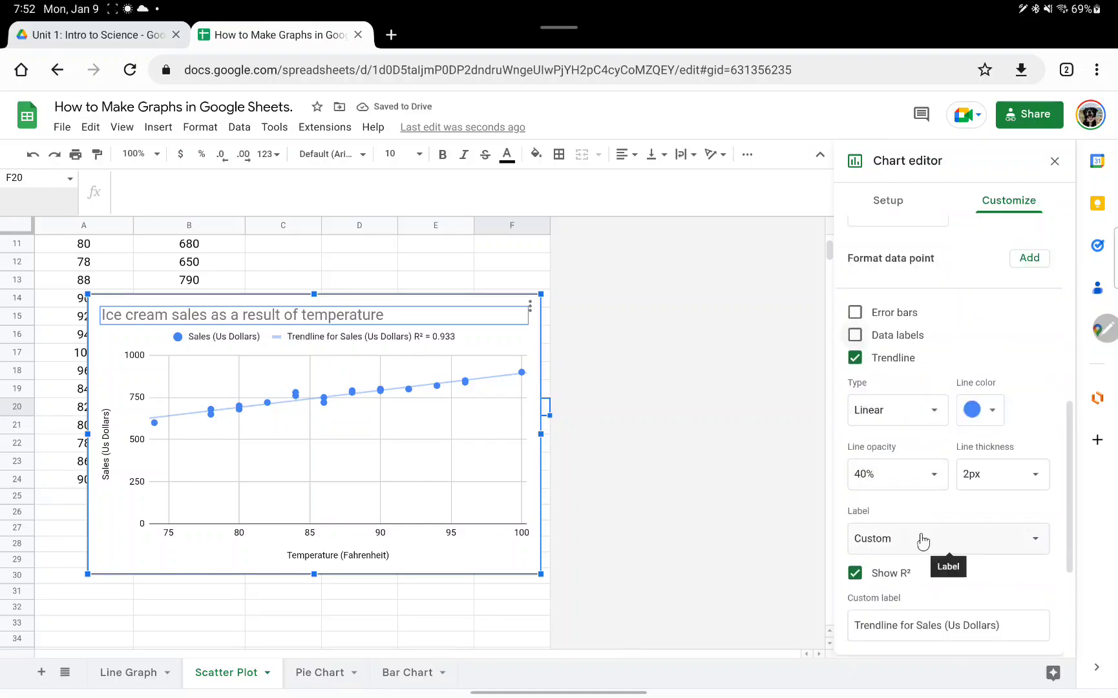
{"action": "scroll", "coordinate": [928, 554], "scroll_direction": "down", "scroll_amount": 1}
{"action": "scroll", "coordinate": [934, 579], "scroll_direction": "down", "scroll_amount": 1}
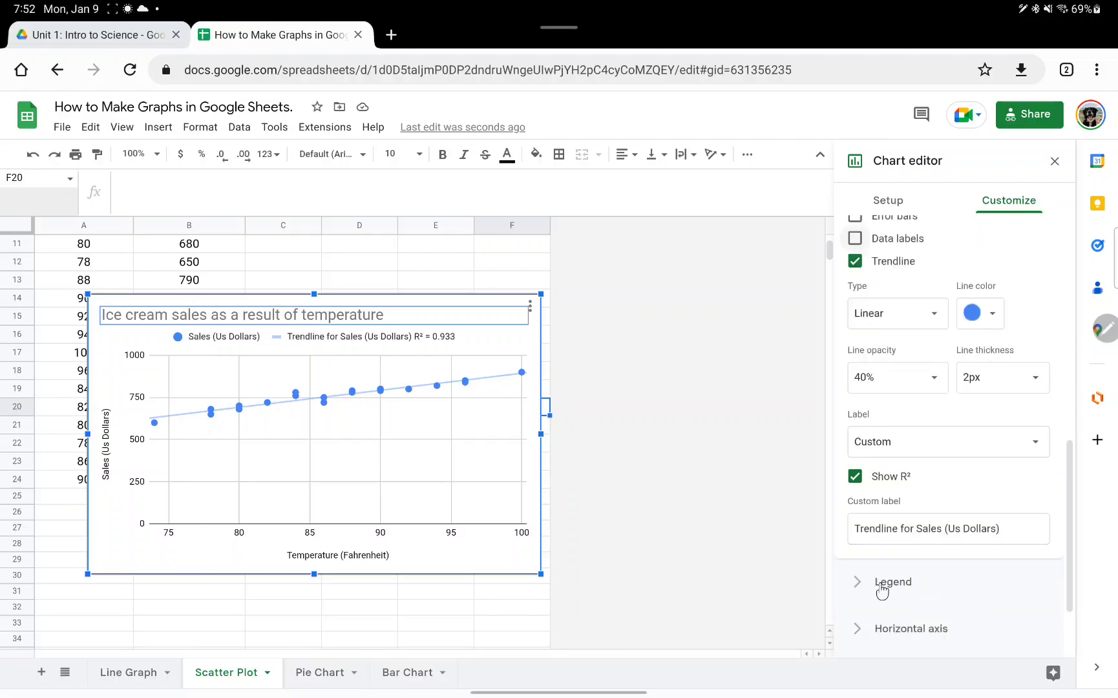
{"action": "left_click", "coordinate": [865, 583]}
{"action": "scroll", "coordinate": [928, 452], "scroll_direction": "up", "scroll_amount": 1}
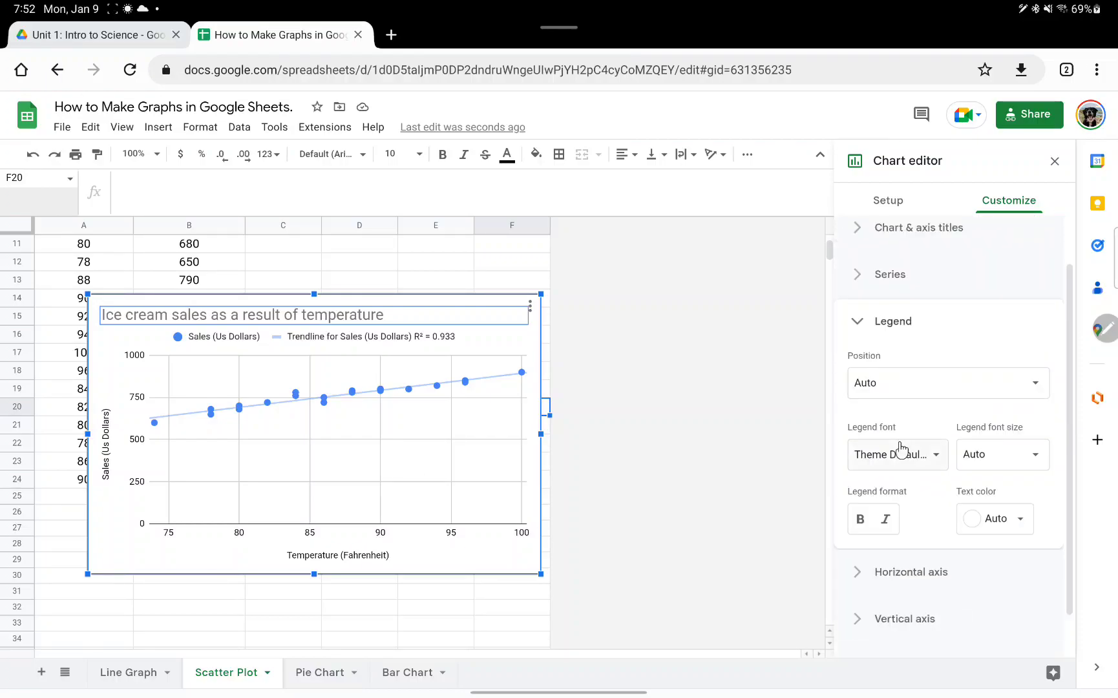
{"action": "scroll", "coordinate": [937, 500], "scroll_direction": "up", "scroll_amount": 1}
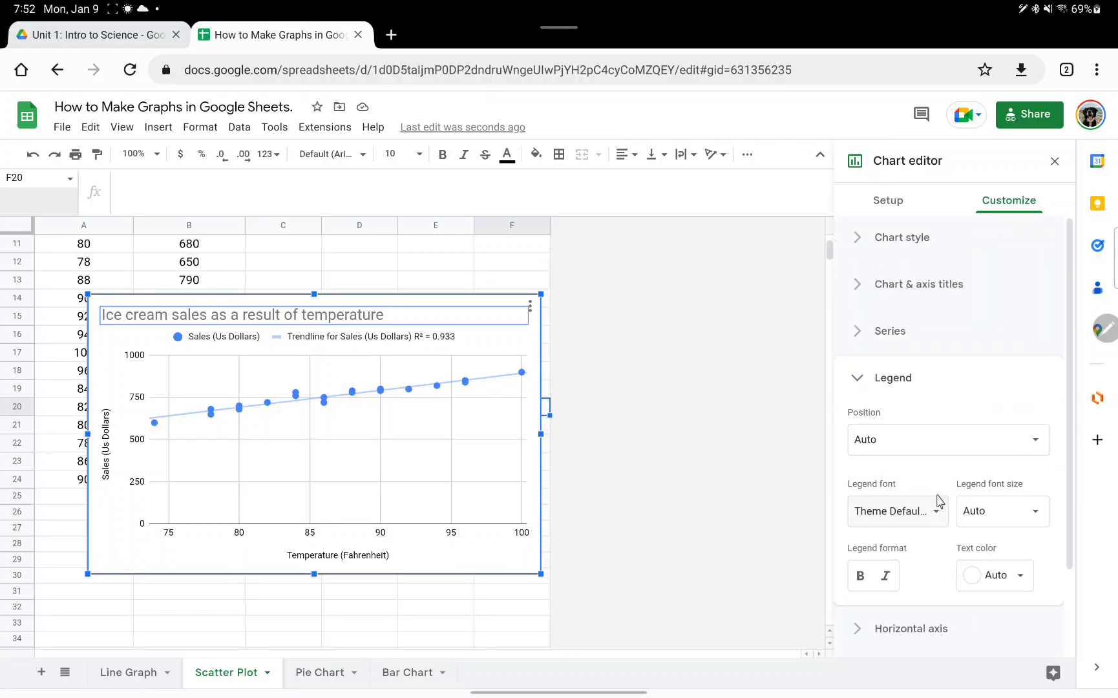
{"action": "left_click", "coordinate": [859, 383]}
{"action": "left_click", "coordinate": [859, 339]}
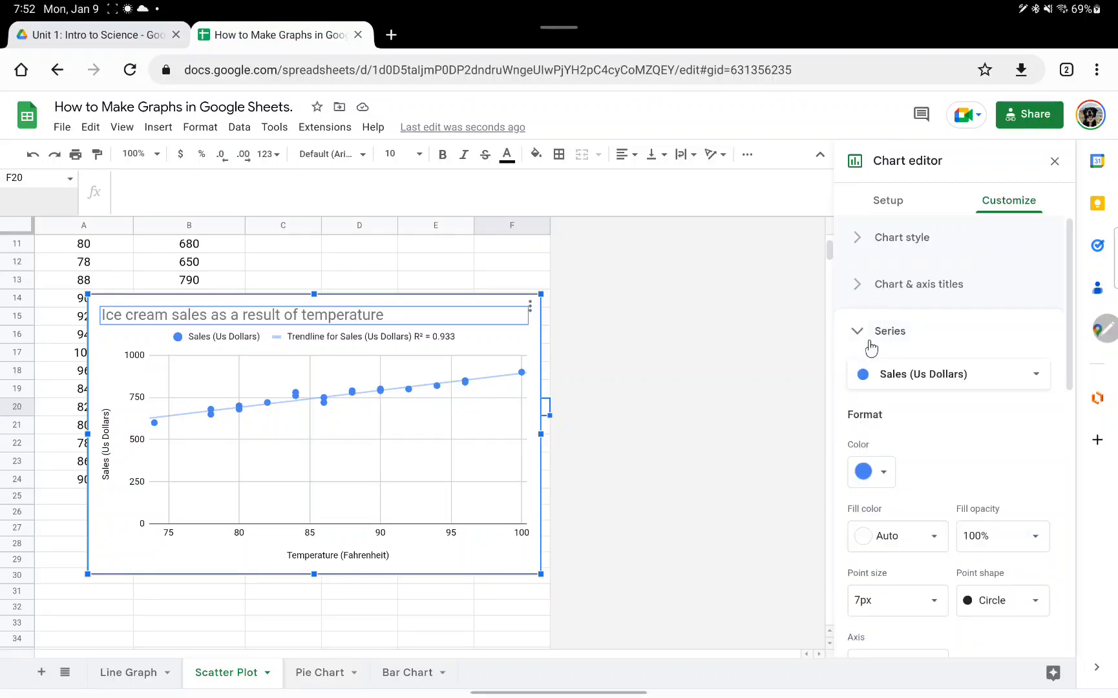
Turn the sales series' data labels on once more and back off
{"action": "scroll", "coordinate": [919, 474], "scroll_direction": "down", "scroll_amount": 3}
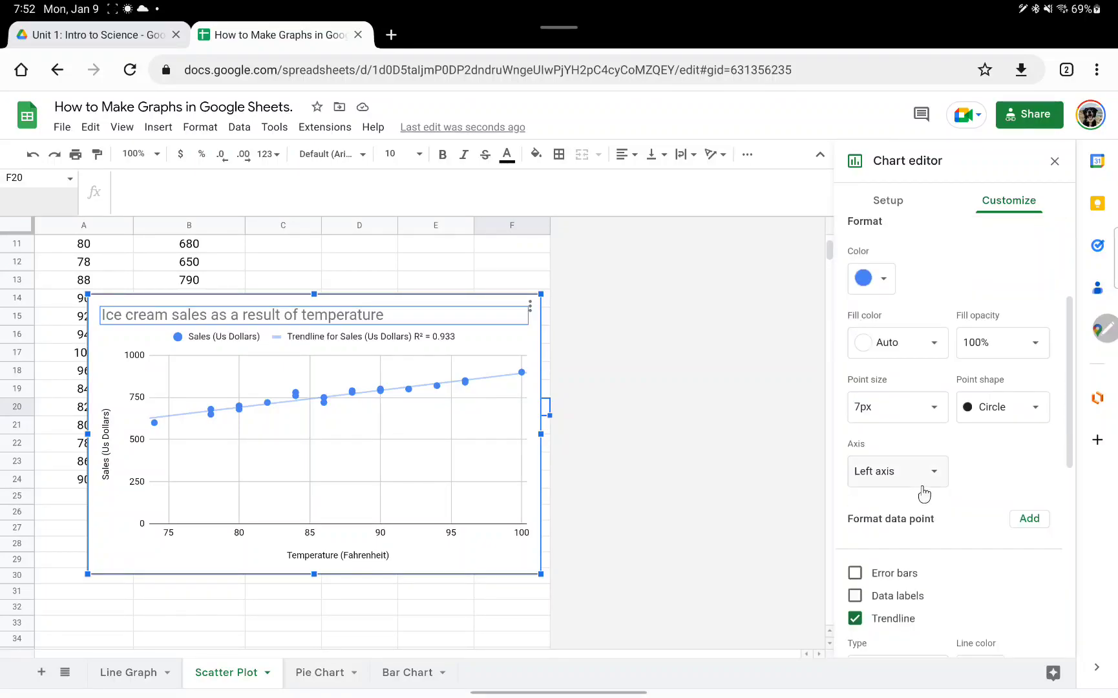
{"action": "left_click", "coordinate": [855, 596]}
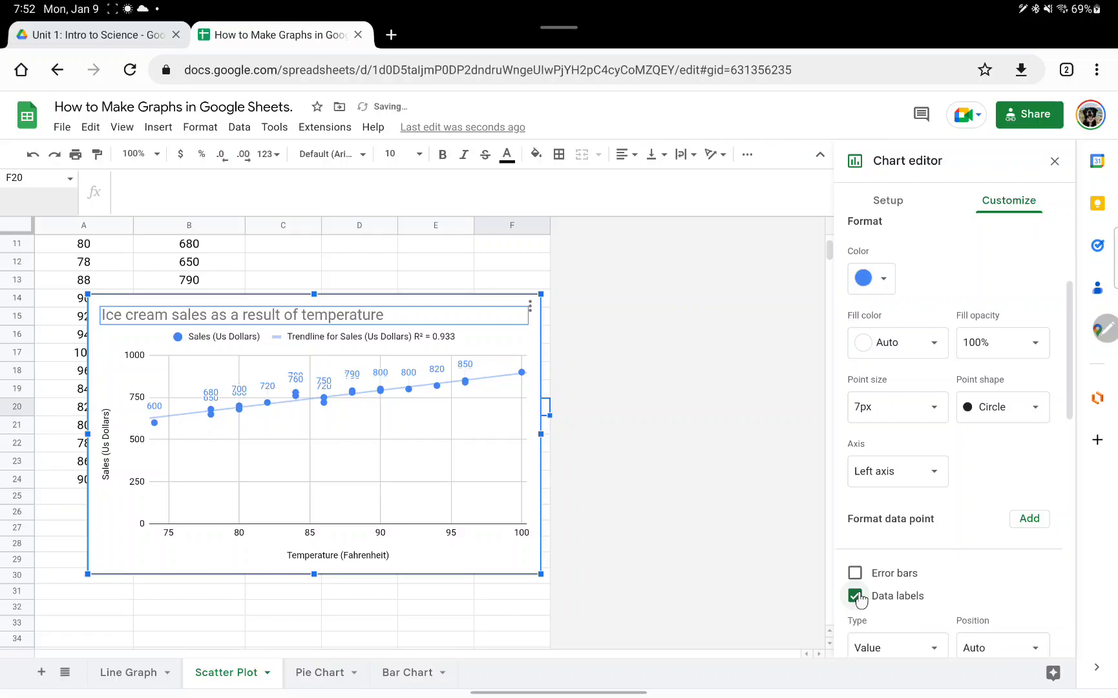
{"action": "left_click", "coordinate": [855, 596]}
{"action": "scroll", "coordinate": [923, 582], "scroll_direction": "down", "scroll_amount": 3}
{"action": "scroll", "coordinate": [937, 569], "scroll_direction": "down", "scroll_amount": 1}
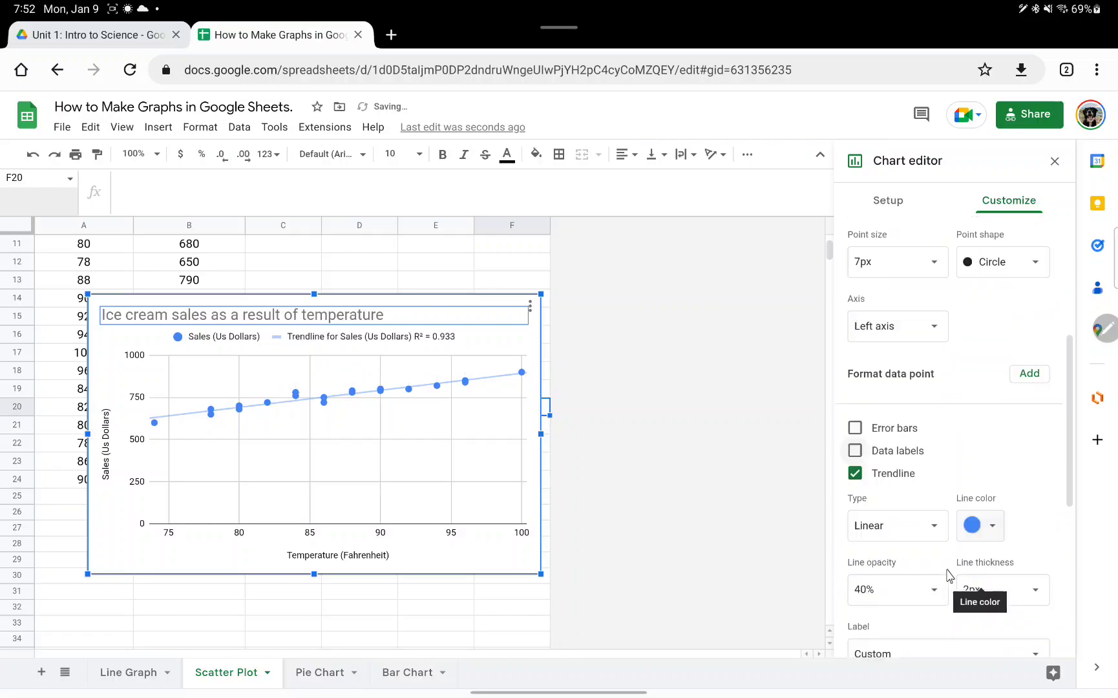
Keep the trendline type as Linear and set its label to Use Equation
{"action": "left_click", "coordinate": [920, 537]}
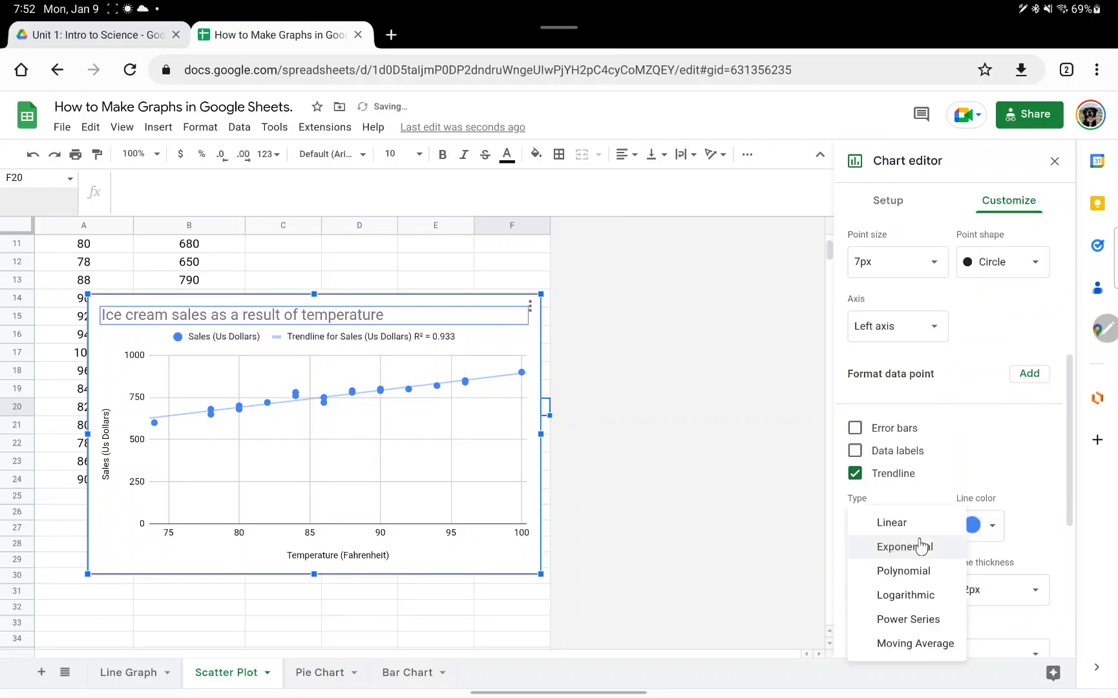
{"action": "left_click", "coordinate": [891, 522]}
{"action": "scroll", "coordinate": [931, 527], "scroll_direction": "down", "scroll_amount": 1}
{"action": "left_click", "coordinate": [928, 548]}
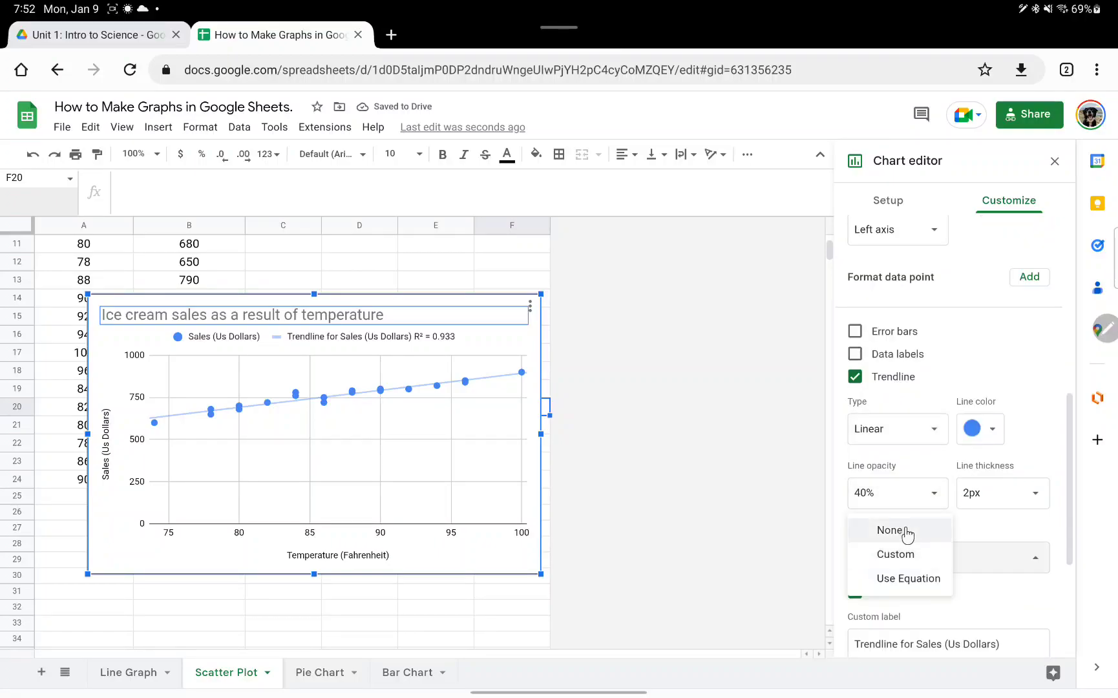
{"action": "left_click", "coordinate": [901, 579]}
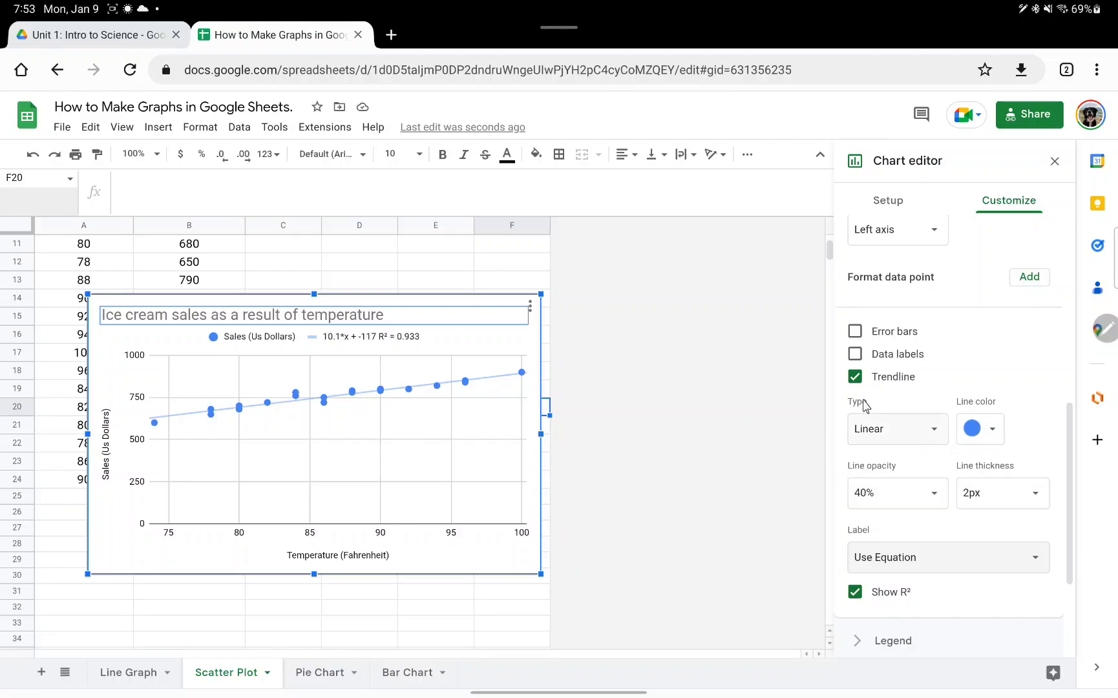
Set the trendline's label to None to remove the equation and R² from the chart
{"action": "left_click", "coordinate": [908, 559]}
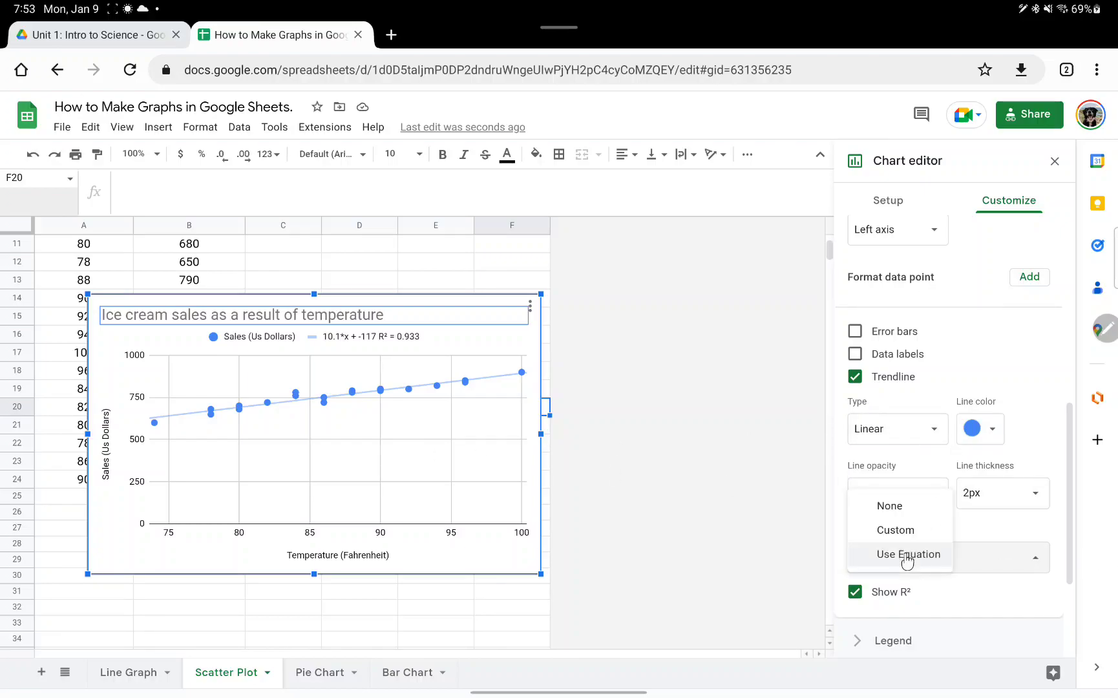
{"action": "left_click", "coordinate": [890, 506]}
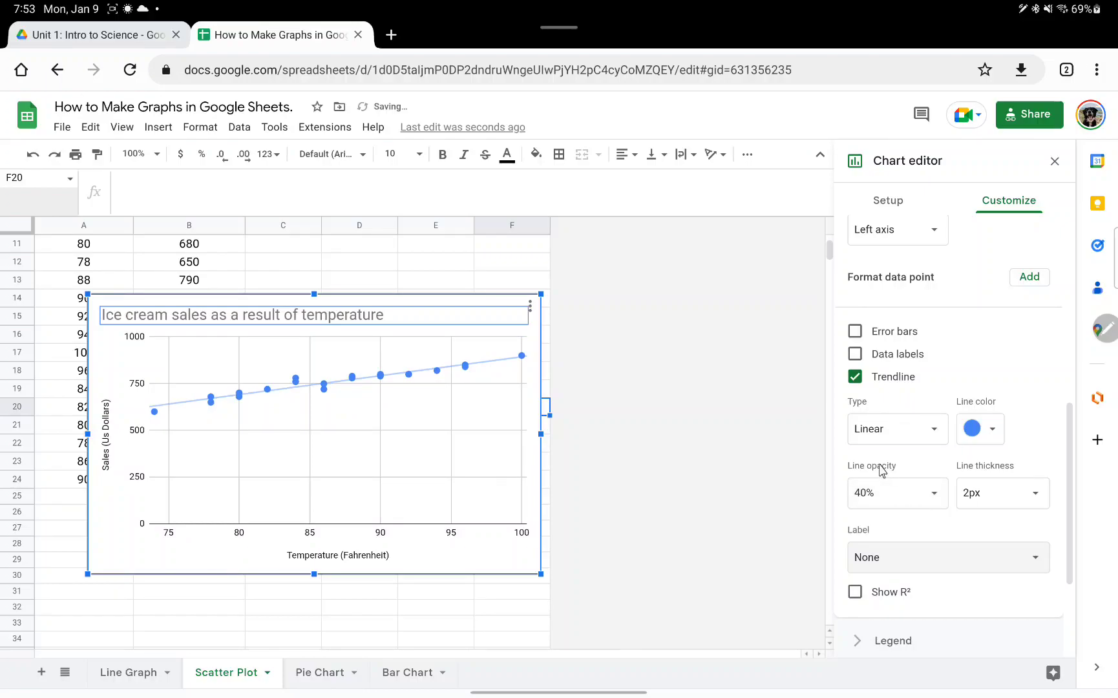
{"action": "scroll", "coordinate": [877, 464], "scroll_direction": "down", "scroll_amount": 3}
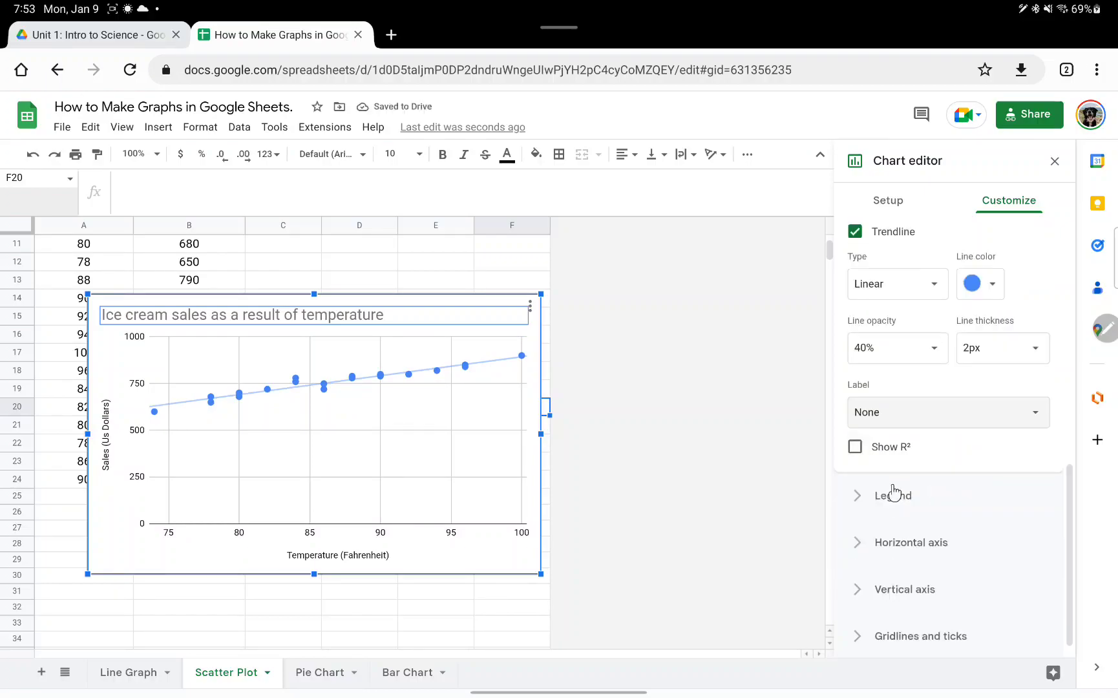
{"action": "scroll", "coordinate": [894, 495], "scroll_direction": "up", "scroll_amount": 8}
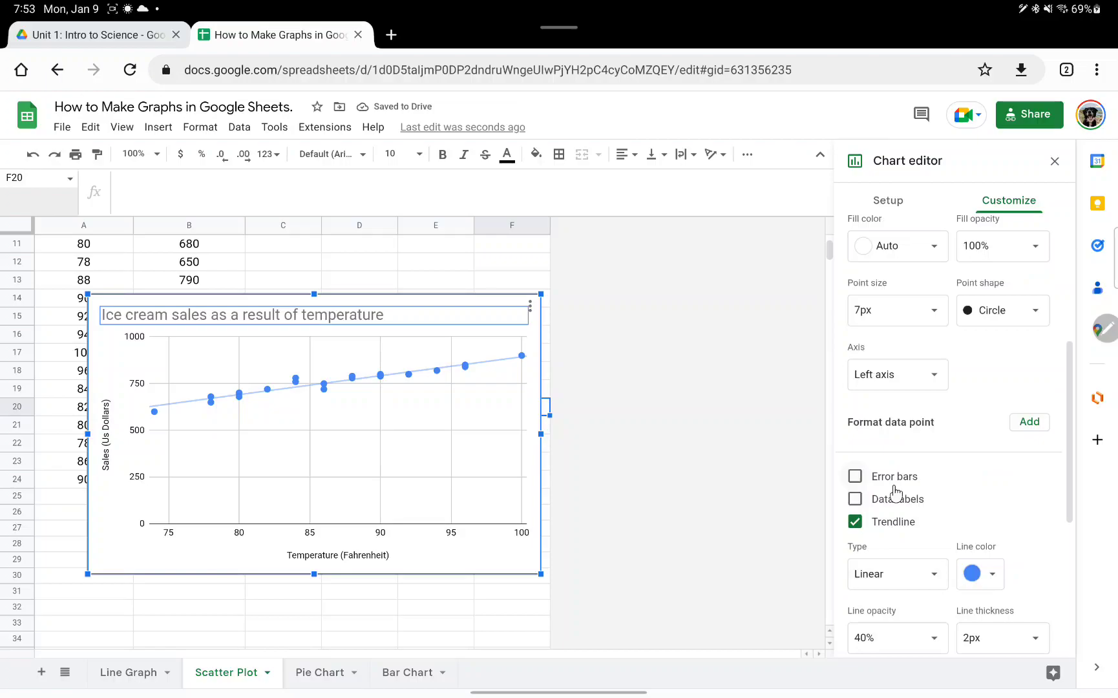
Set the minimum value of the scatter chart's vertical axis to 550
{"action": "scroll", "coordinate": [897, 492], "scroll_direction": "up", "scroll_amount": 3}
{"action": "scroll", "coordinate": [897, 492], "scroll_direction": "down", "scroll_amount": 3}
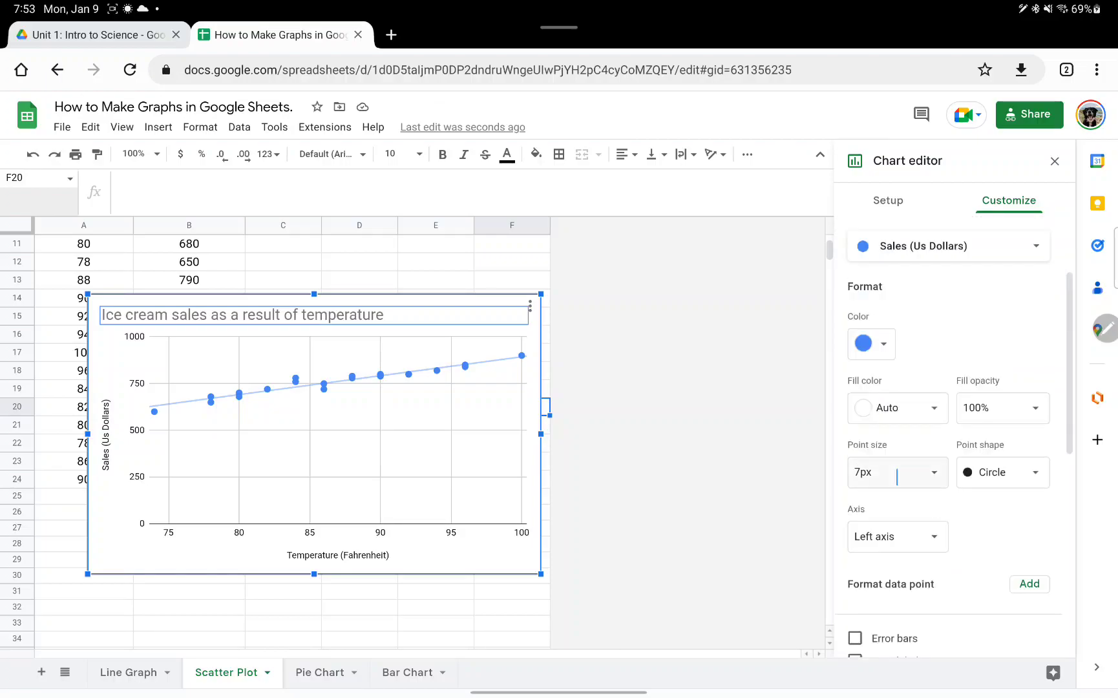
{"action": "scroll", "coordinate": [859, 289], "scroll_direction": "up", "scroll_amount": 2}
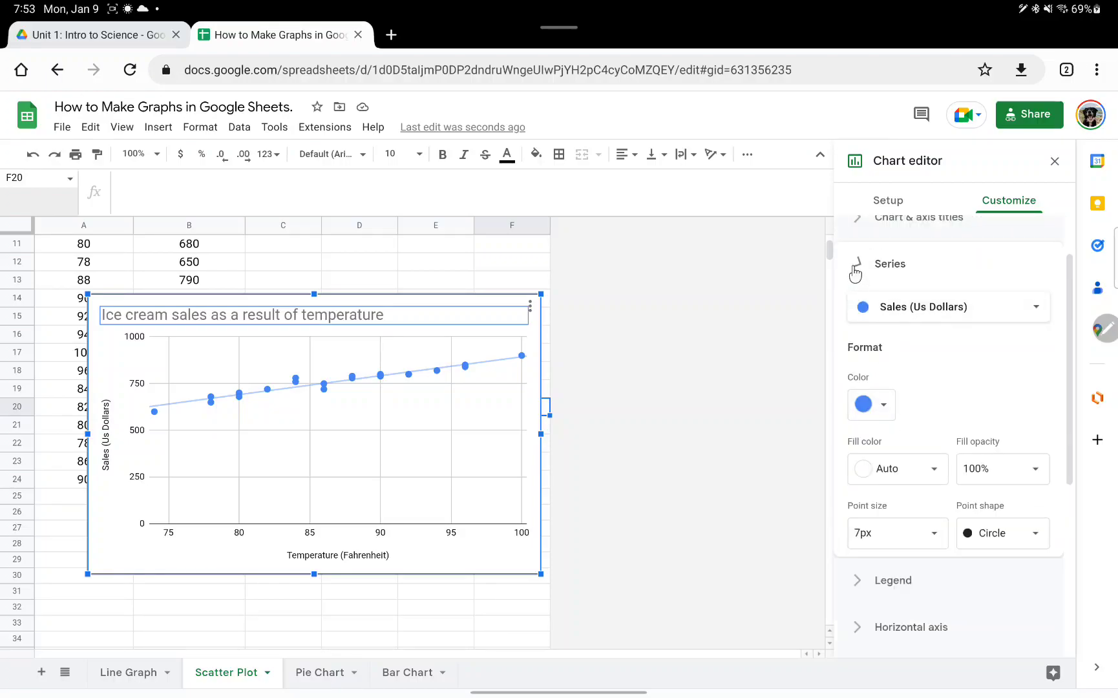
{"action": "left_click", "coordinate": [857, 267]}
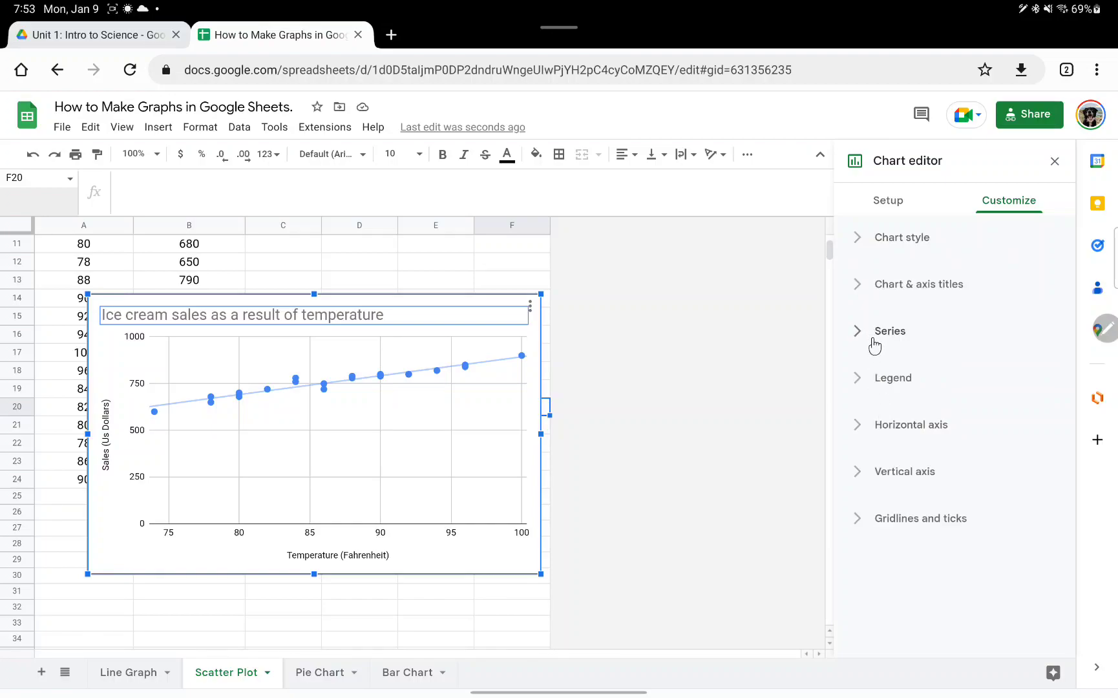
{"action": "left_click", "coordinate": [860, 473]}
{"action": "scroll", "coordinate": [892, 484], "scroll_direction": "down", "scroll_amount": 3}
{"action": "scroll", "coordinate": [882, 427], "scroll_direction": "up", "scroll_amount": 1}
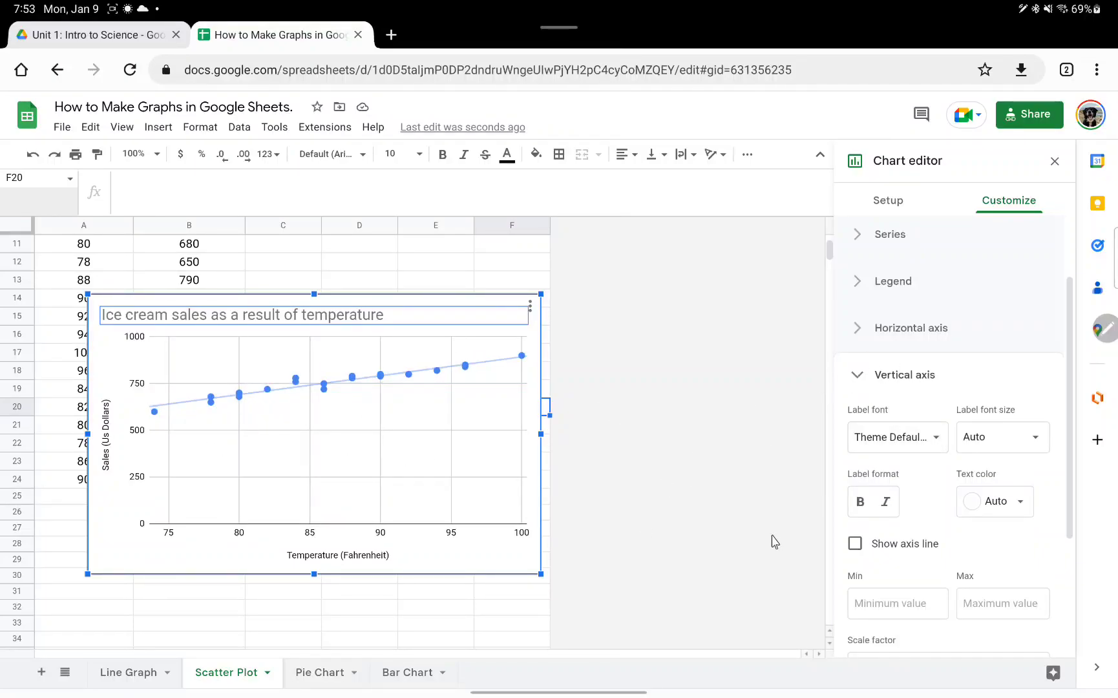
{"action": "left_click", "coordinate": [896, 611]}
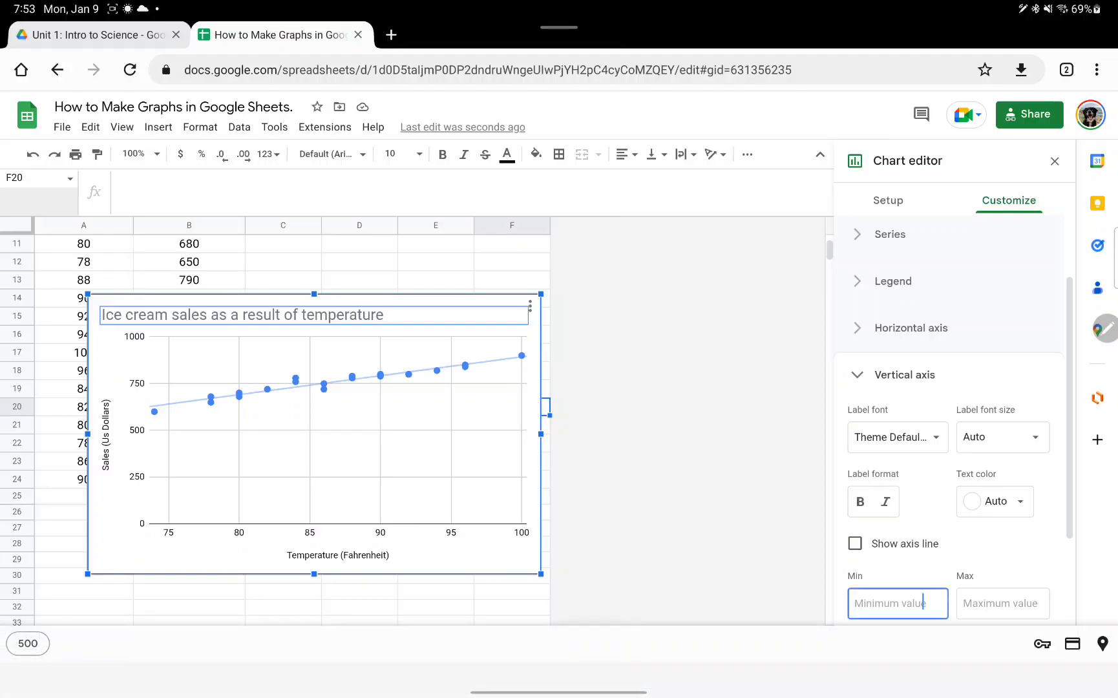
{"action": "type", "text": "550"}
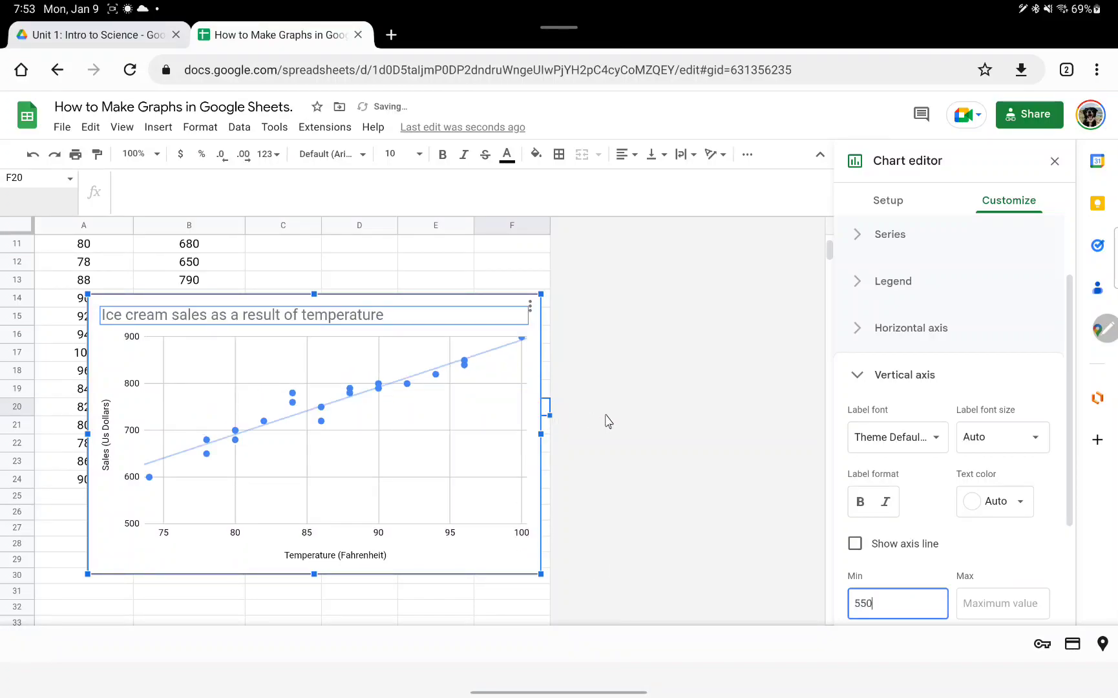
{"action": "left_click", "coordinate": [695, 459]}
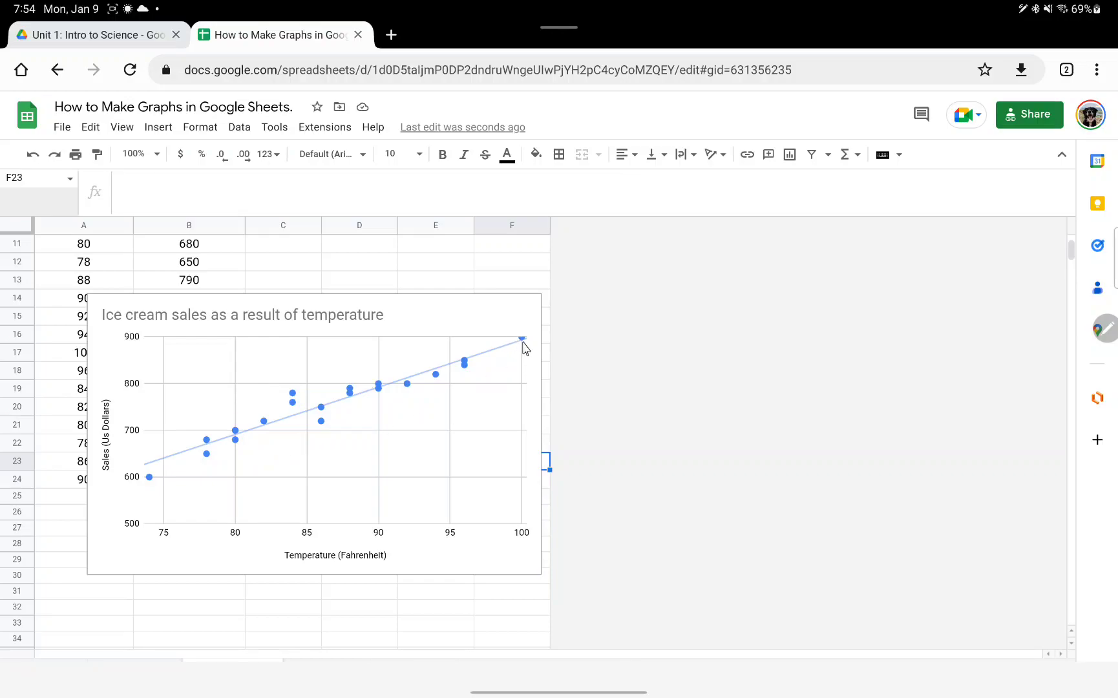
Set the maximum value of the scatter chart's vertical axis to 1000
{"action": "double_click", "coordinate": [502, 326]}
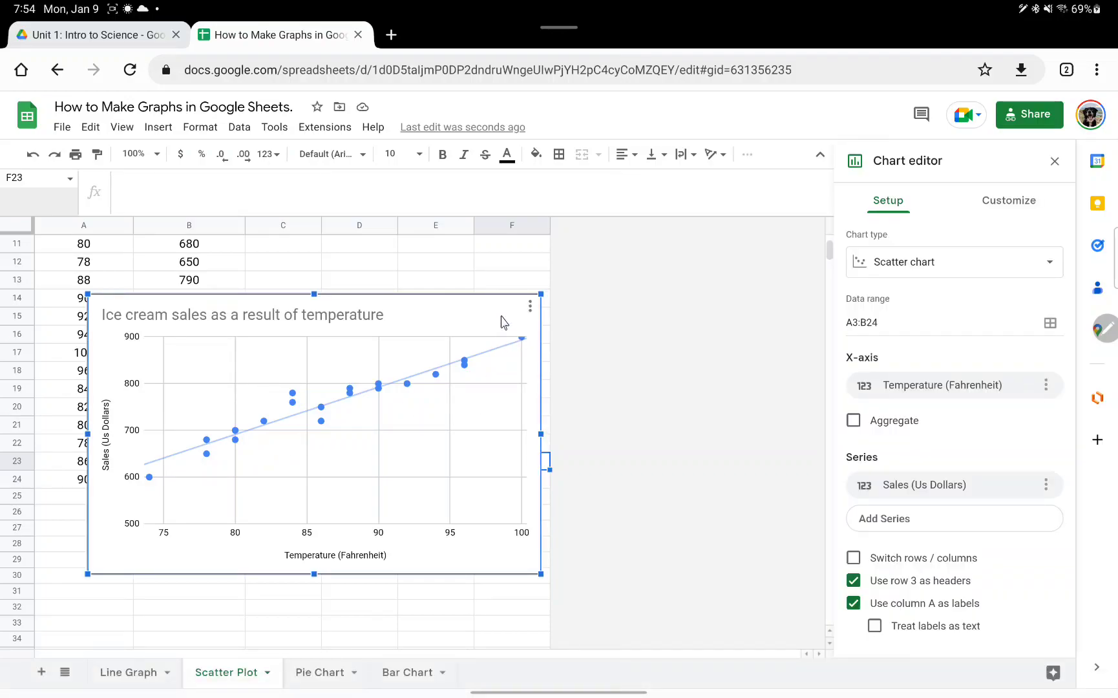
{"action": "left_click", "coordinate": [979, 210]}
{"action": "left_click", "coordinate": [864, 470]}
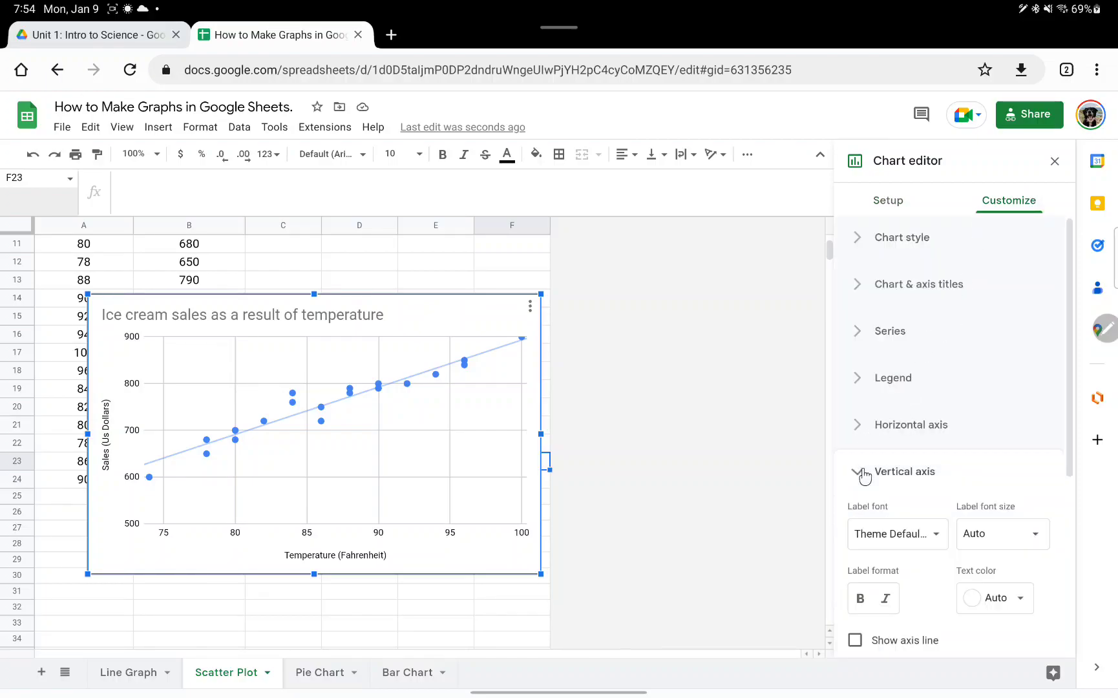
{"action": "scroll", "coordinate": [963, 527], "scroll_direction": "down", "scroll_amount": 2}
{"action": "left_click", "coordinate": [992, 554]}
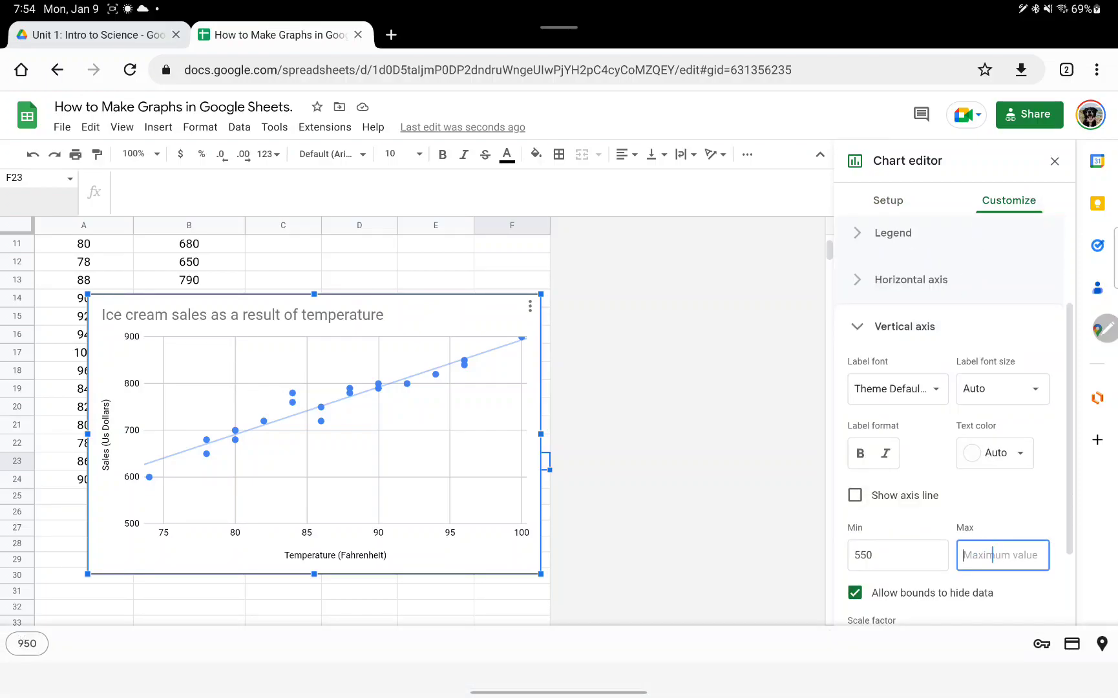
{"action": "type", "text": "1000"}
{"action": "left_click", "coordinate": [826, 512]}
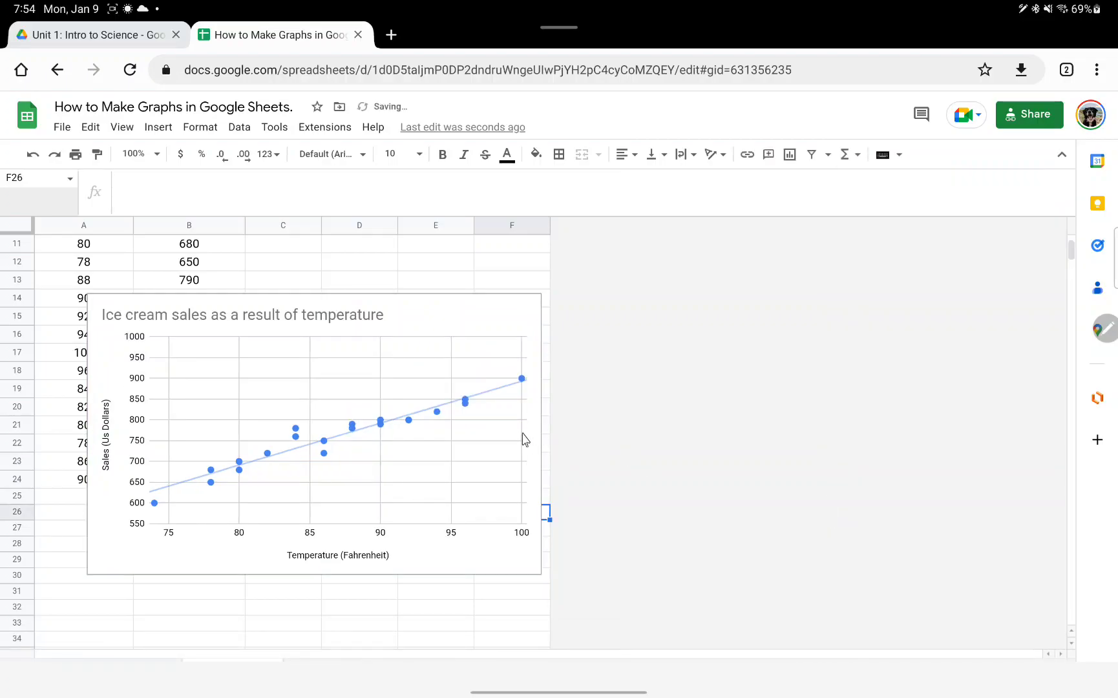
Set the vertical axis maximum to 950 and show the vertical axis line on the scatter chart
{"action": "double_click", "coordinate": [437, 331]}
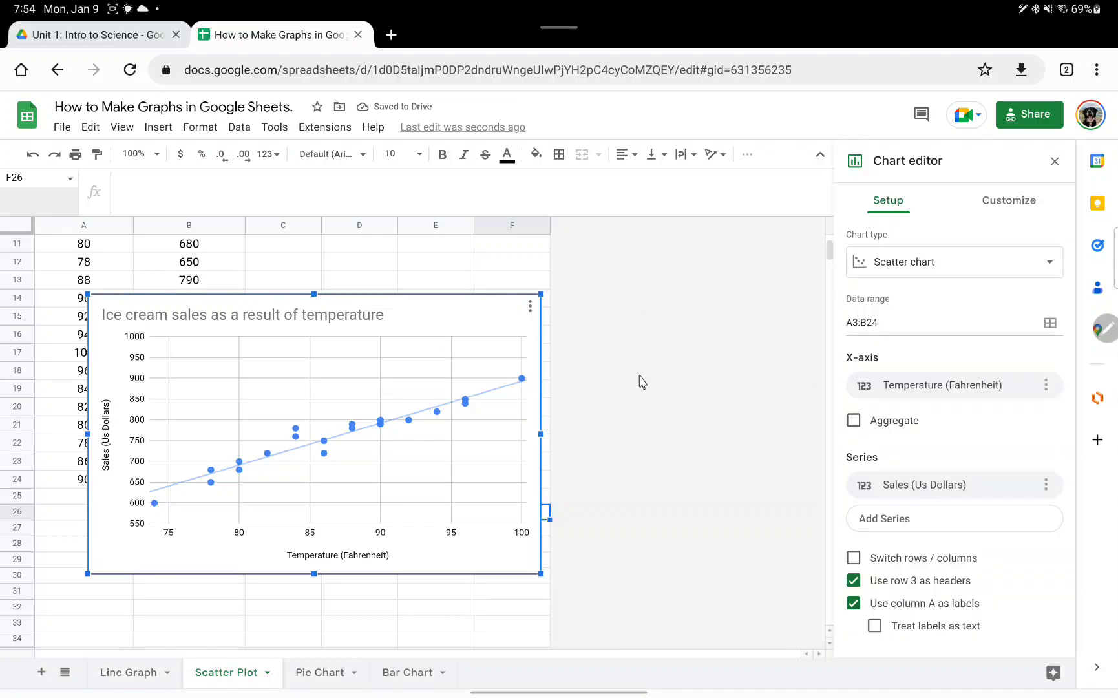
{"action": "left_click", "coordinate": [980, 213]}
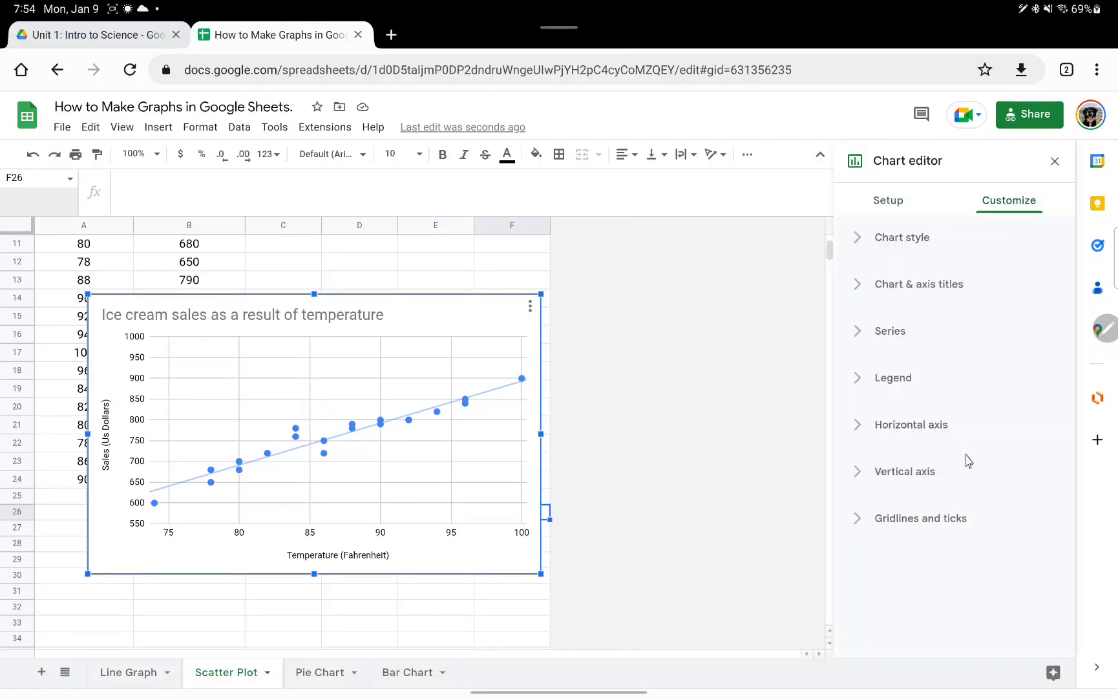
{"action": "left_click", "coordinate": [912, 479]}
{"action": "scroll", "coordinate": [958, 550], "scroll_direction": "down", "scroll_amount": 2}
{"action": "left_click", "coordinate": [978, 601]}
{"action": "left_click_drag", "start_coordinate": [990, 598], "coordinate": [955, 602]}
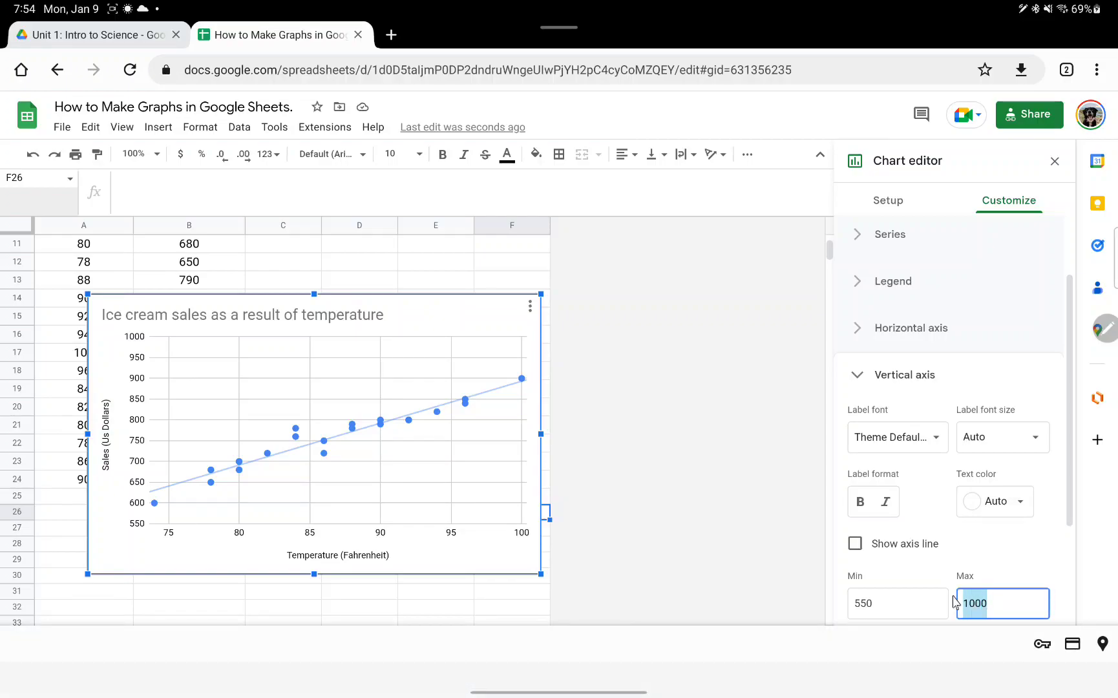
{"action": "type", "text": "950"}
{"action": "left_click", "coordinate": [855, 543]}
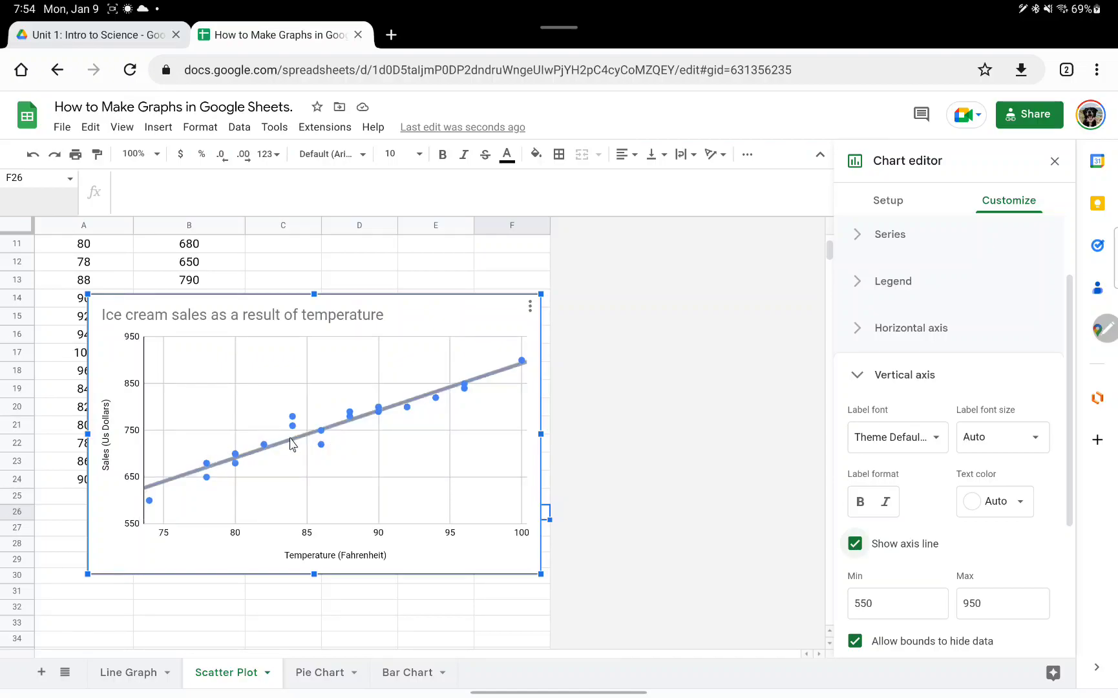
Examine the ice cream flavors and sales proportions on the Pie Chart sheet and consult the graph-choosing flowchart in the Drive browser tab
{"action": "left_click", "coordinate": [325, 674]}
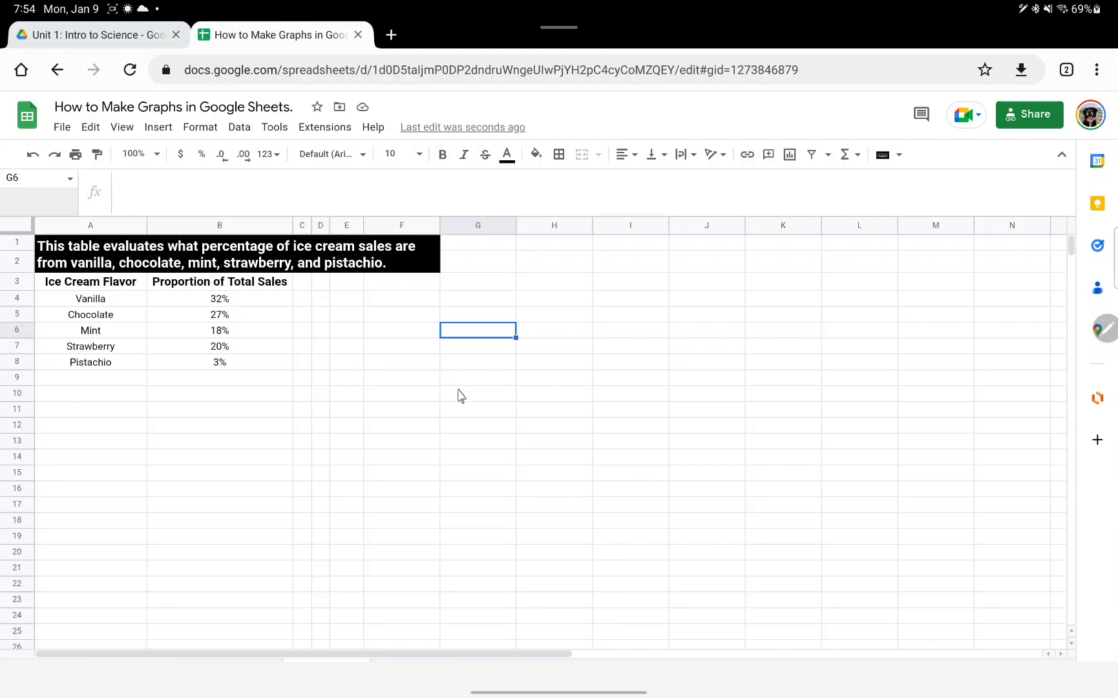
{"action": "left_click", "coordinate": [289, 445]}
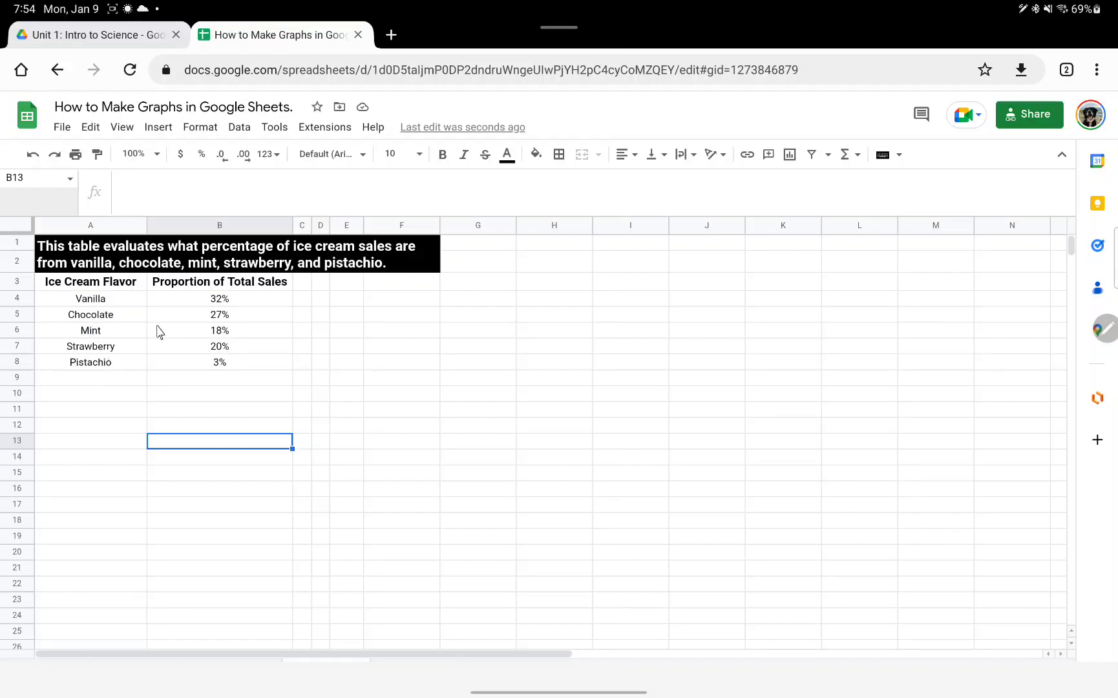
{"action": "left_click_drag", "start_coordinate": [108, 304], "coordinate": [105, 365]}
{"action": "left_click", "coordinate": [228, 382]}
{"action": "left_click_drag", "start_coordinate": [210, 298], "coordinate": [209, 364]}
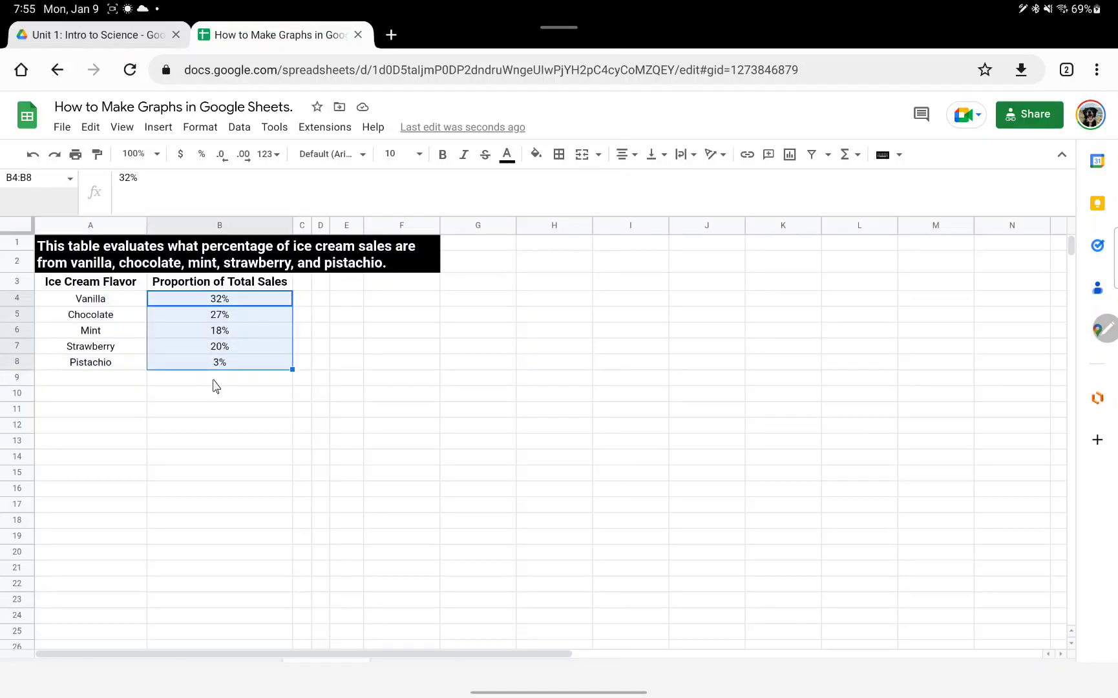
{"action": "left_click", "coordinate": [114, 36]}
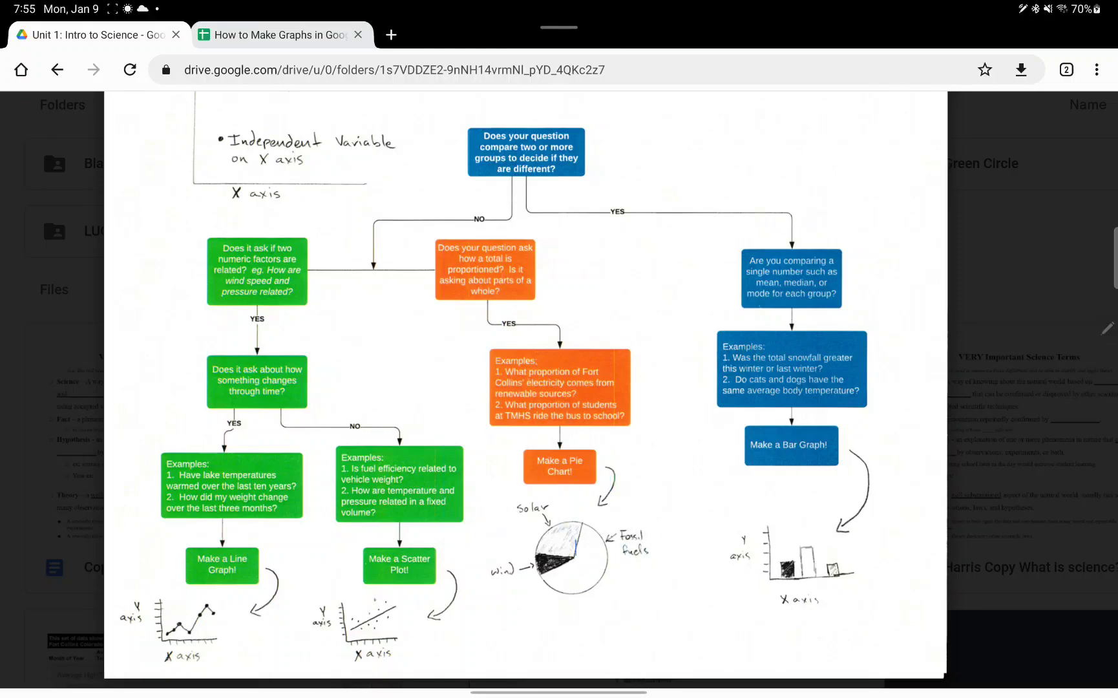
{"action": "left_click", "coordinate": [295, 41]}
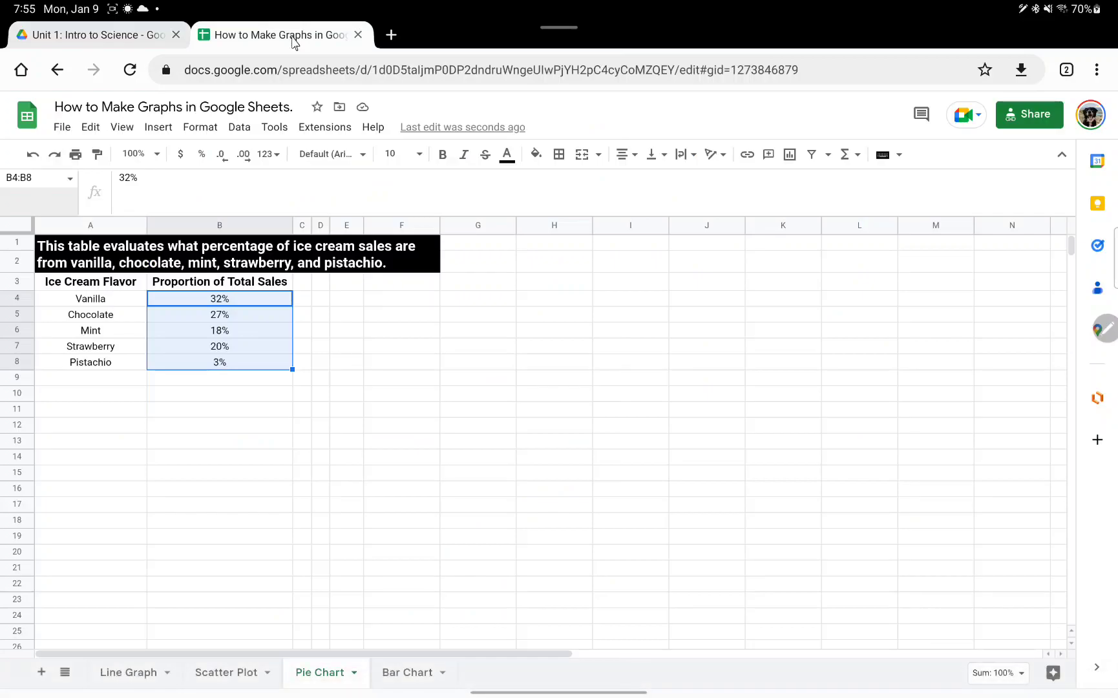
Insert a chart from the flavor and proportion table A3:B8 and set its type to 3D pie chart
{"action": "left_click", "coordinate": [333, 457]}
{"action": "left_click_drag", "start_coordinate": [70, 285], "coordinate": [260, 362]}
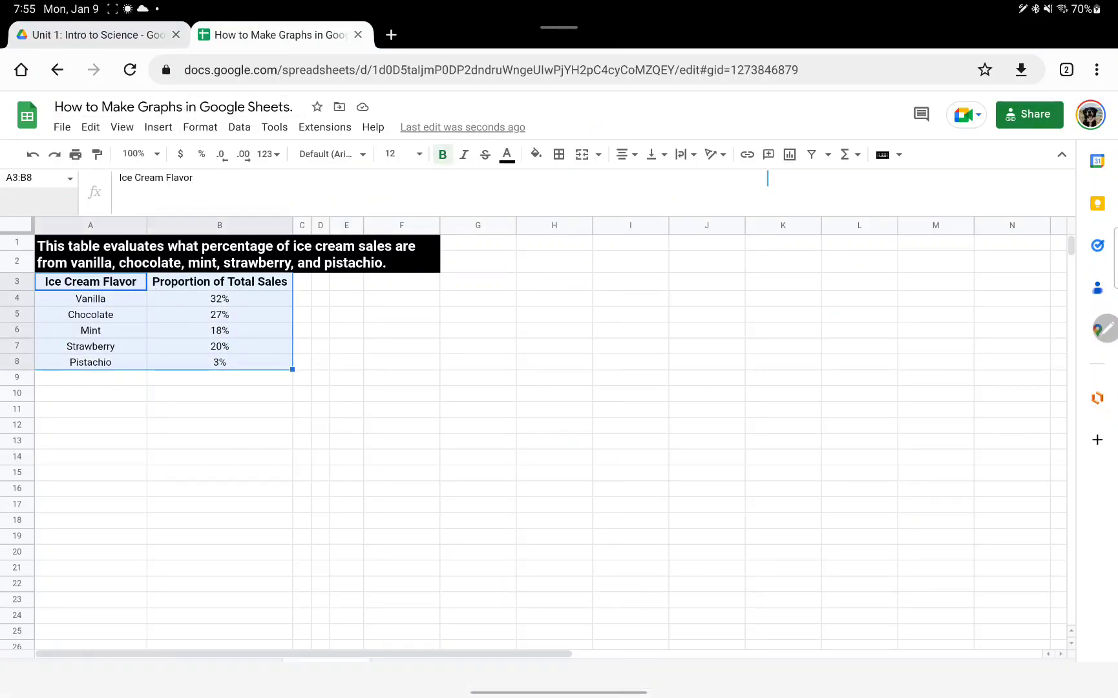
{"action": "left_click", "coordinate": [789, 157]}
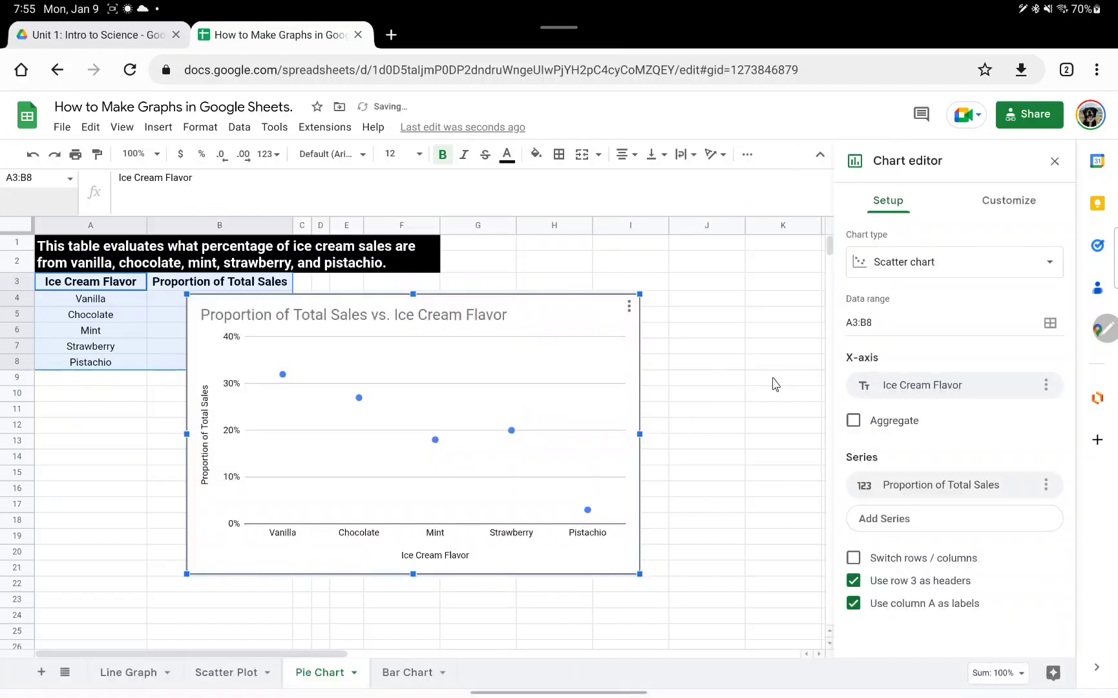
{"action": "left_click", "coordinate": [933, 274]}
{"action": "scroll", "coordinate": [976, 477], "scroll_direction": "down", "scroll_amount": 5}
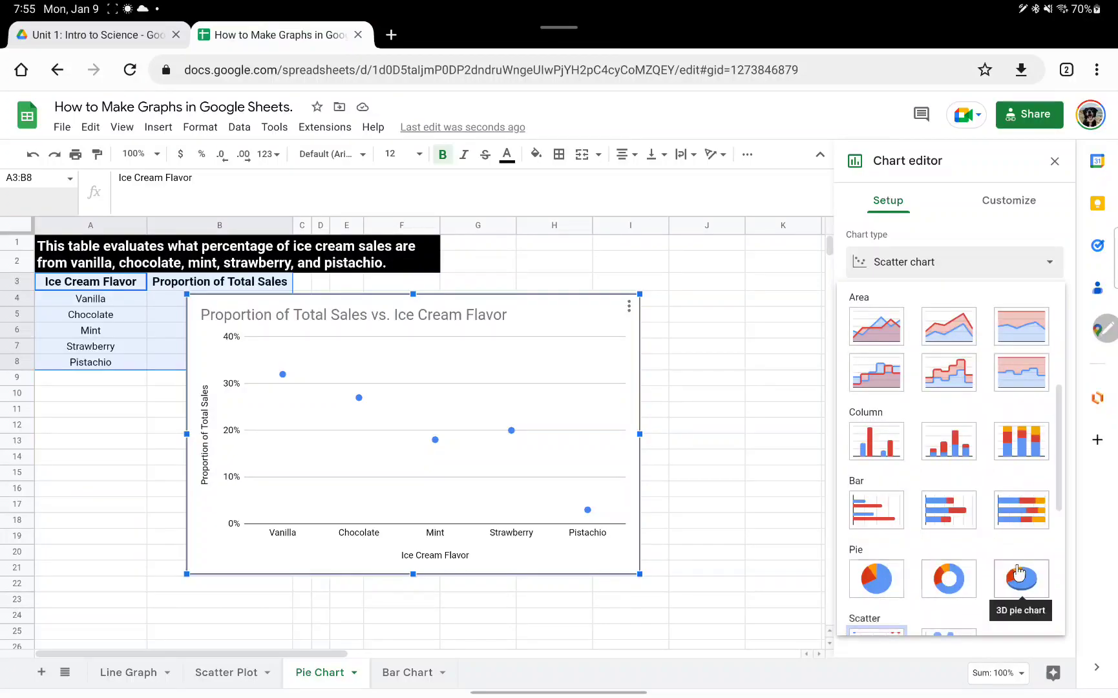
{"action": "left_click", "coordinate": [1019, 580]}
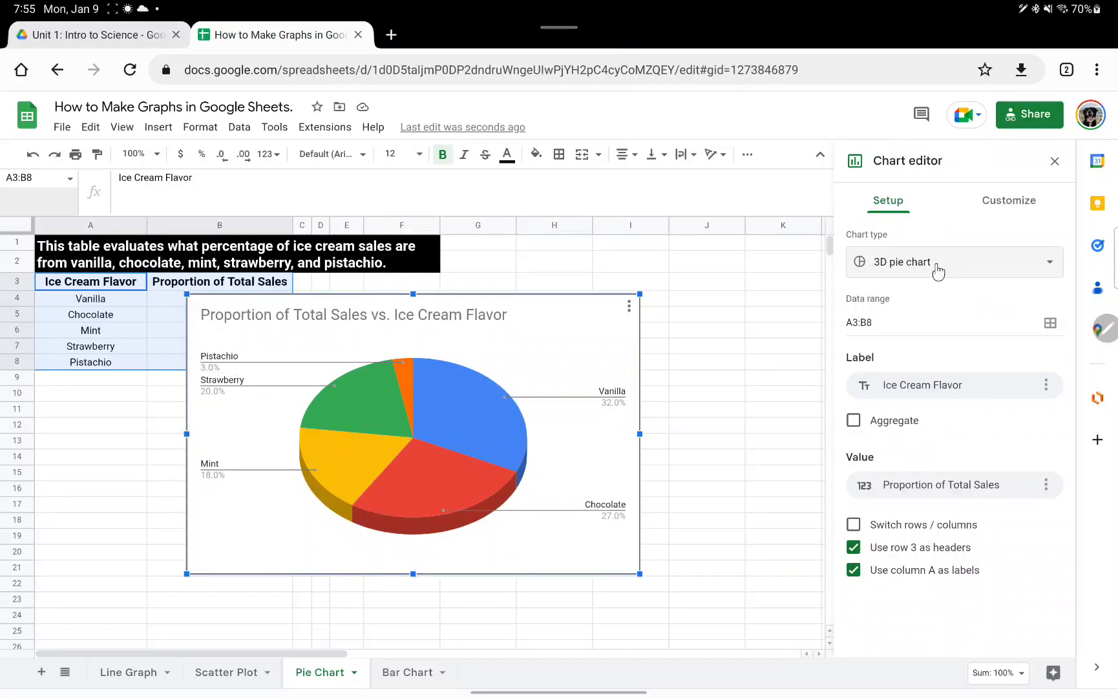
In the pie chart's style settings, turn Maximize on and back off, and 3D off and back on
{"action": "left_click", "coordinate": [995, 208]}
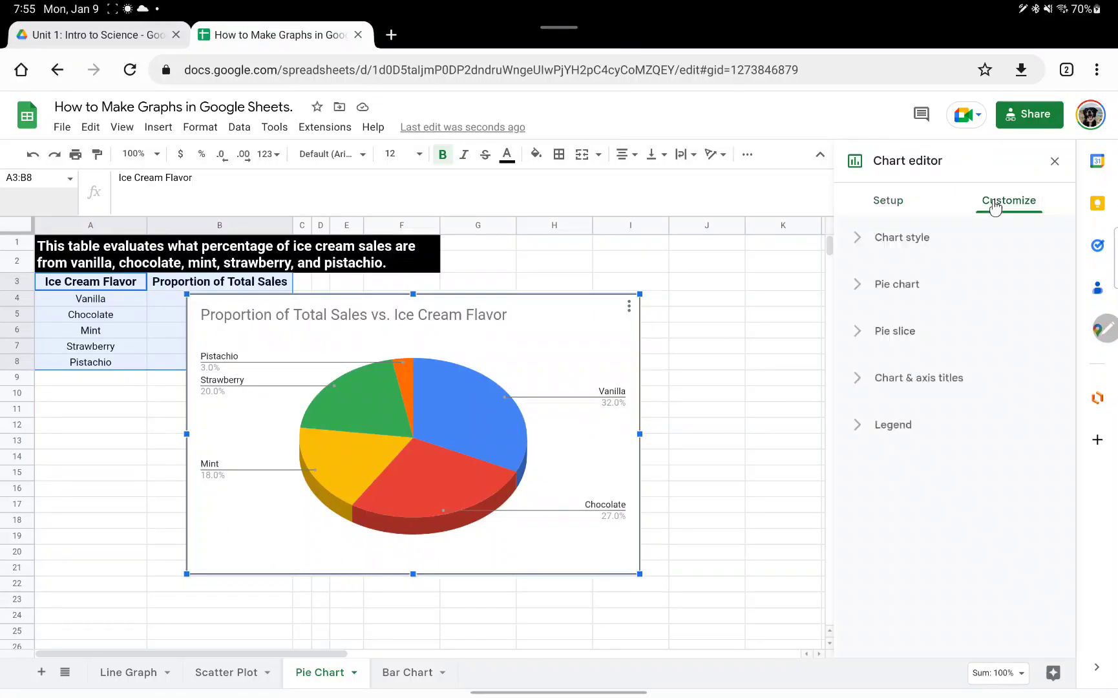
{"action": "left_click", "coordinate": [924, 239]}
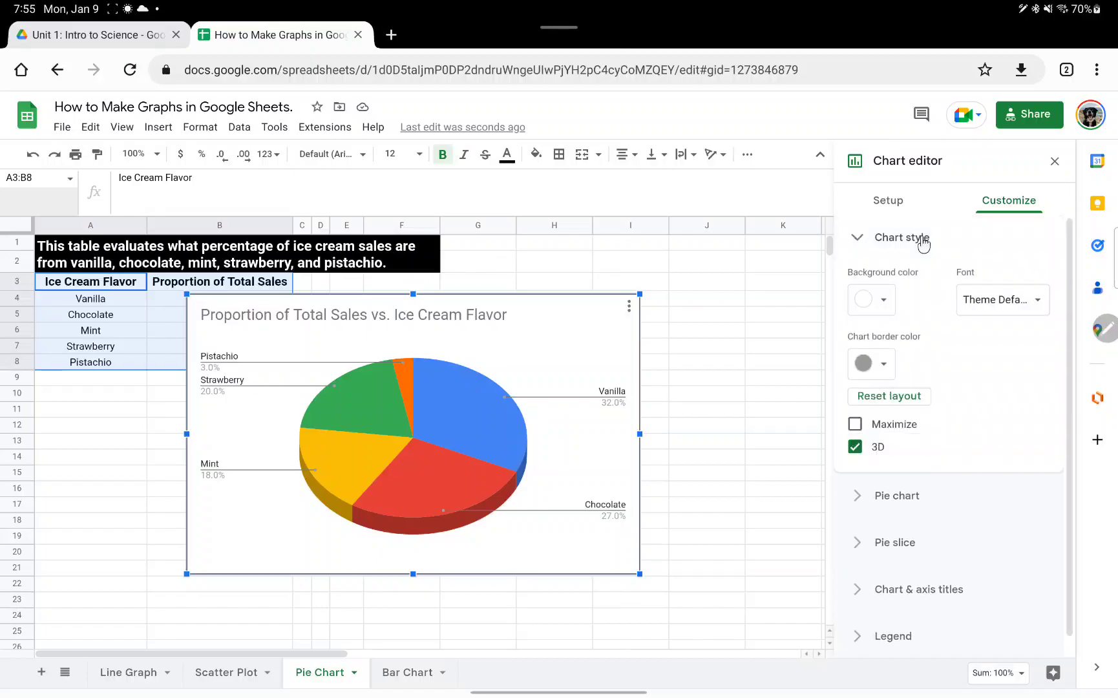
{"action": "left_click", "coordinate": [855, 424]}
{"action": "left_click", "coordinate": [854, 424]}
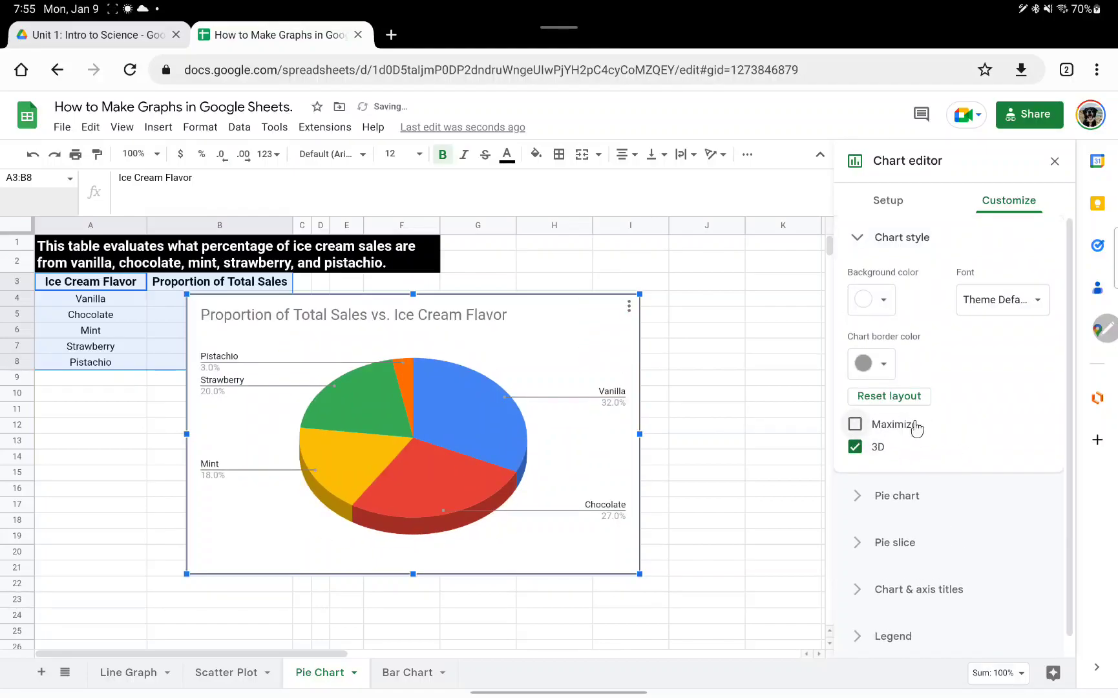
{"action": "left_click", "coordinate": [857, 451]}
{"action": "left_click", "coordinate": [856, 451]}
{"action": "left_click", "coordinate": [858, 239]}
Set the pie chart's donut hole to 25% and its slice label to Label
{"action": "left_click", "coordinate": [872, 304]}
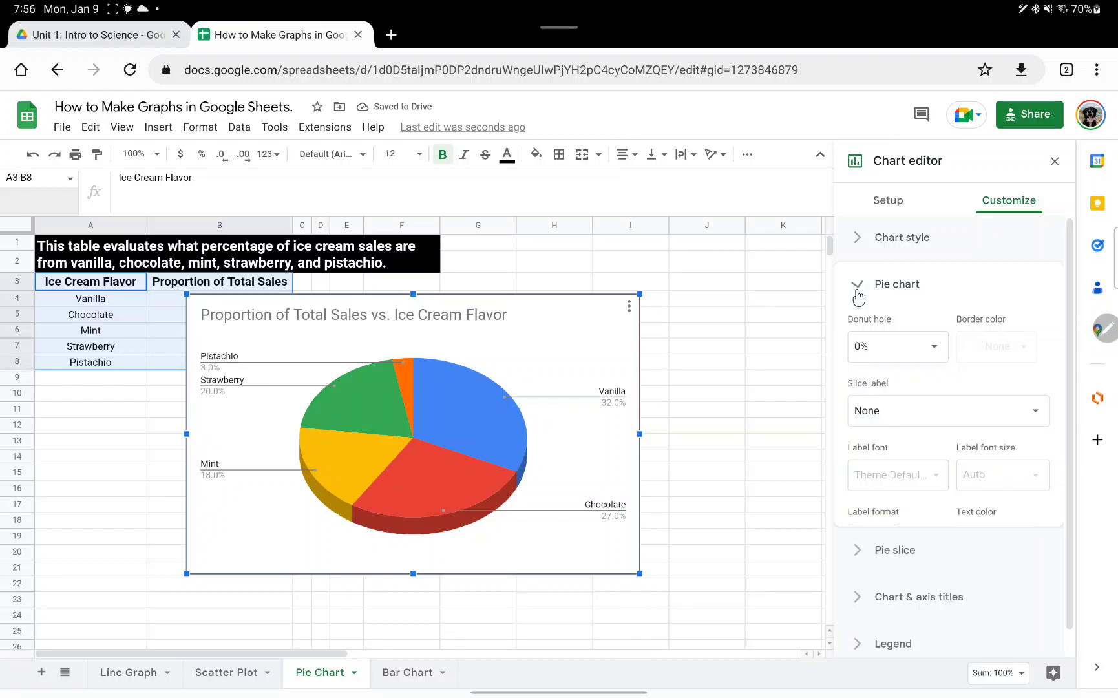
{"action": "left_click", "coordinate": [932, 347]}
{"action": "left_click", "coordinate": [886, 404]}
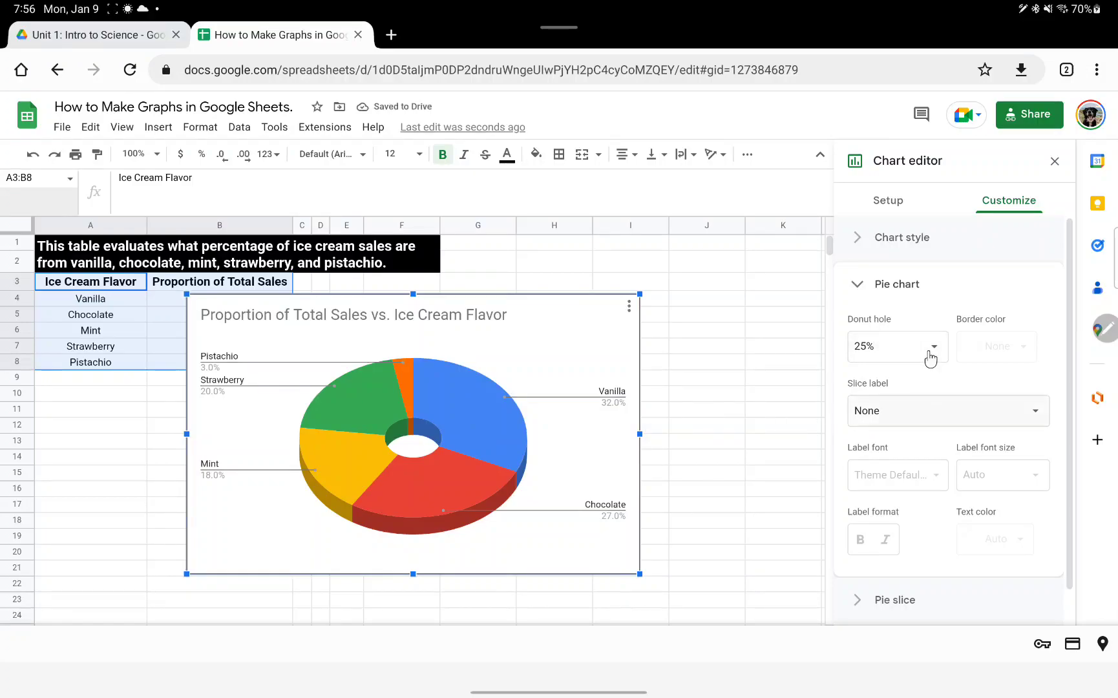
{"action": "left_click", "coordinate": [942, 426]}
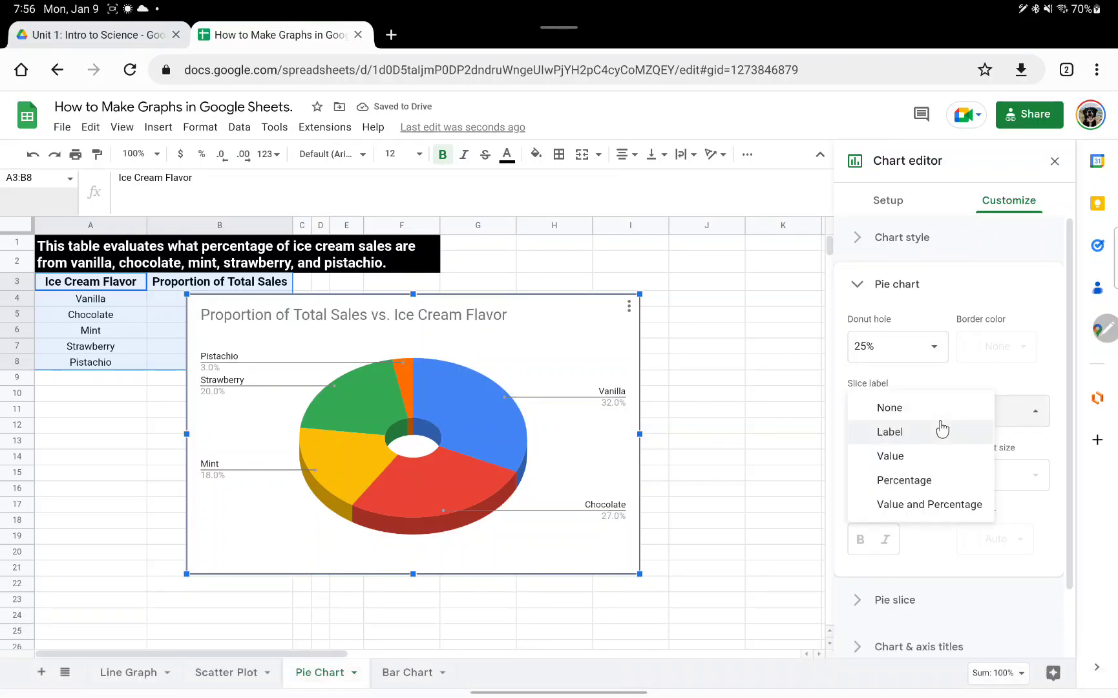
{"action": "left_click", "coordinate": [892, 432]}
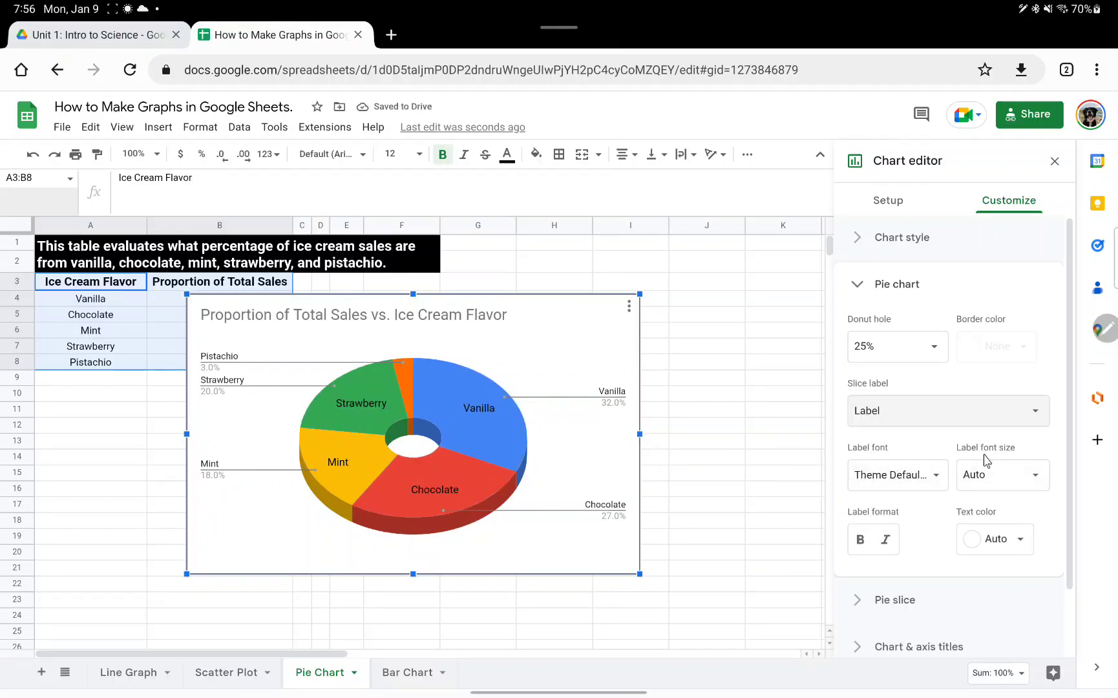
Switch the pie chart's slice label to Percentage and back to Label
{"action": "left_click", "coordinate": [979, 425]}
{"action": "left_click", "coordinate": [904, 455]}
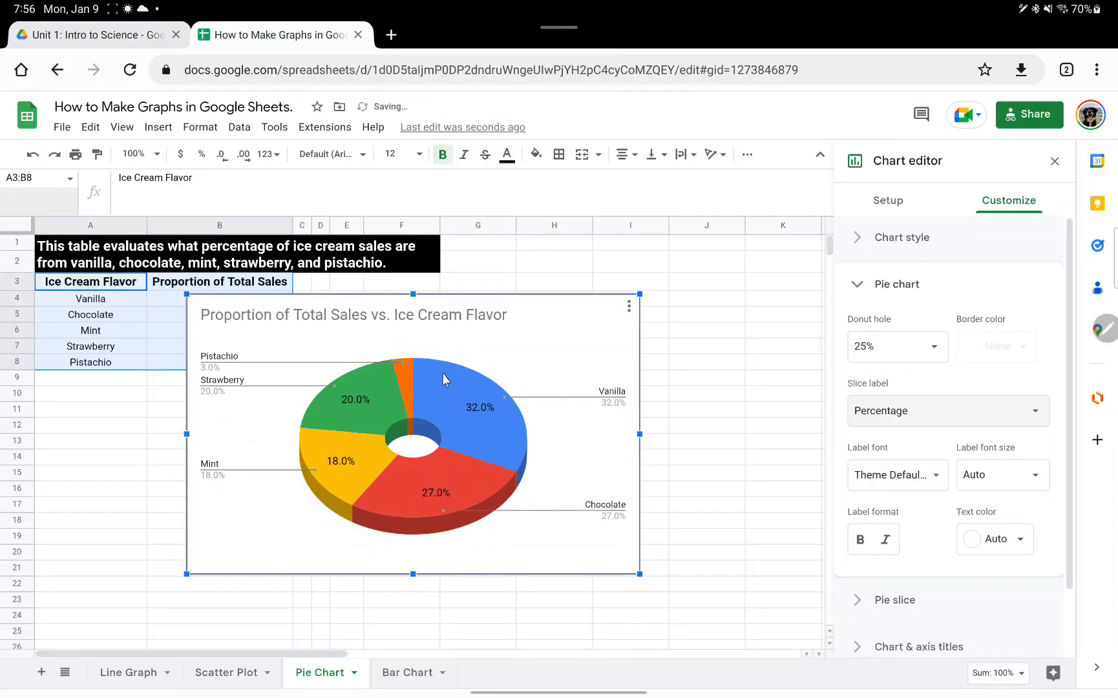
{"action": "left_click", "coordinate": [937, 420]}
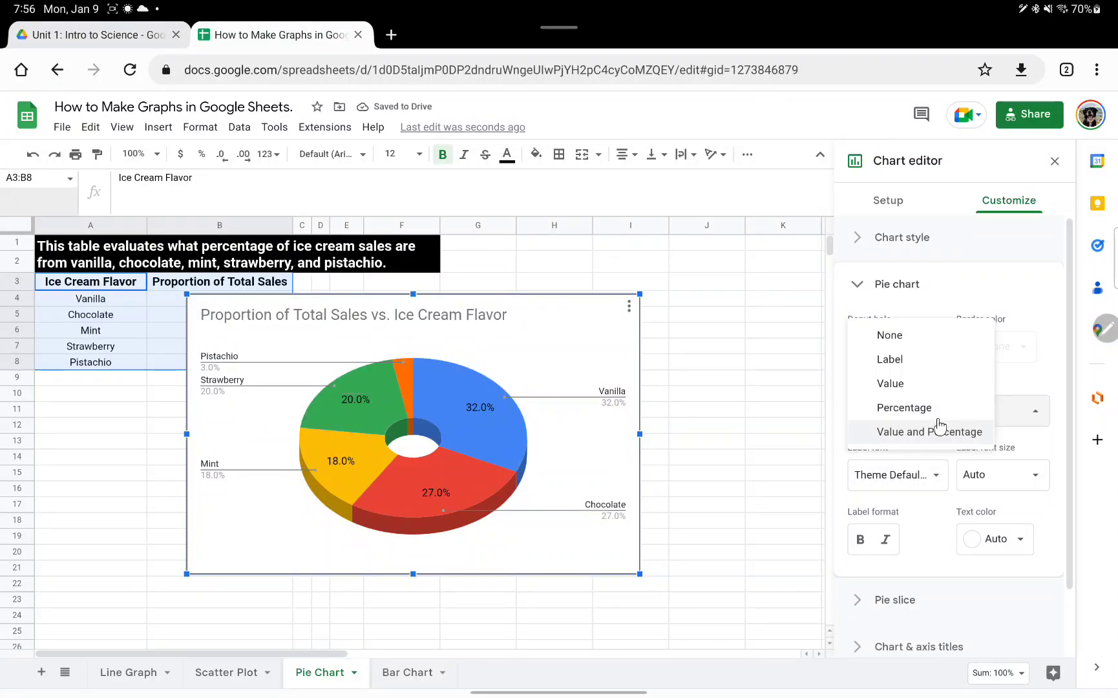
{"action": "left_click", "coordinate": [897, 360]}
Set the Vanilla pie slice's color to white and change it to very light gray
{"action": "scroll", "coordinate": [924, 491], "scroll_direction": "down", "scroll_amount": 1}
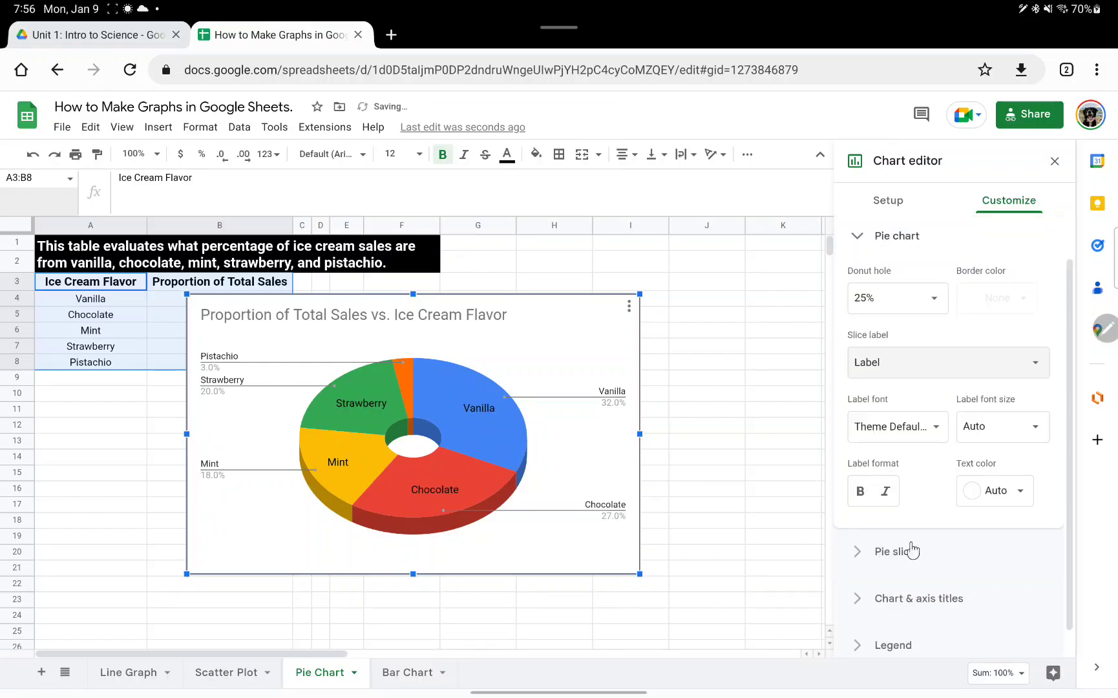
{"action": "left_click", "coordinate": [879, 555]}
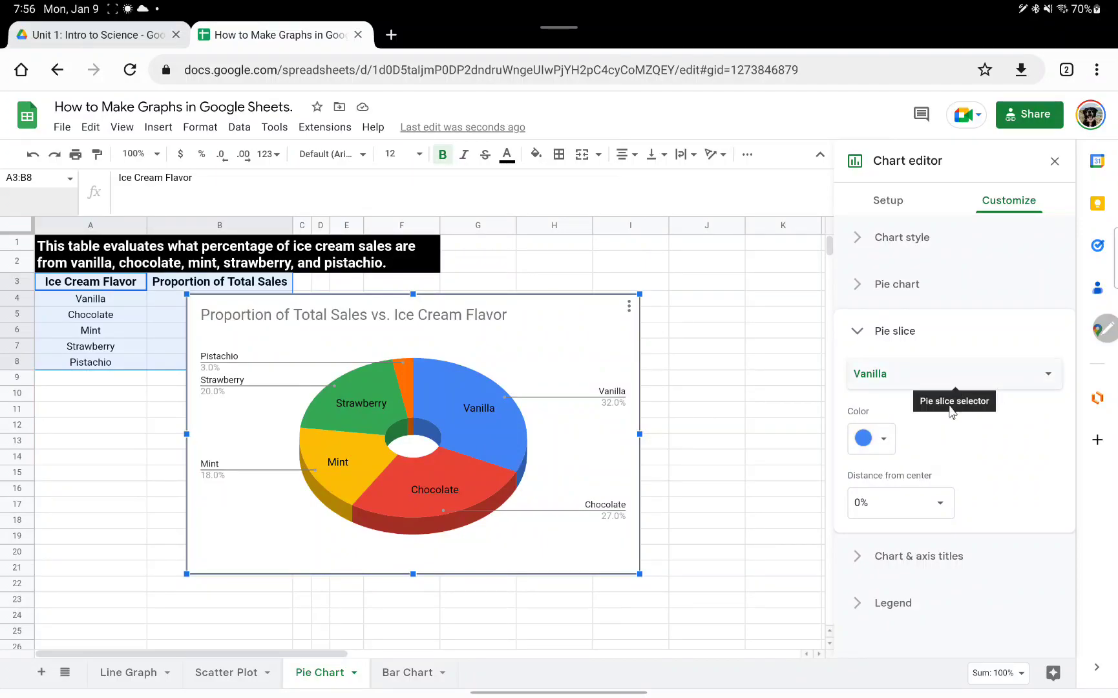
{"action": "left_click", "coordinate": [892, 446]}
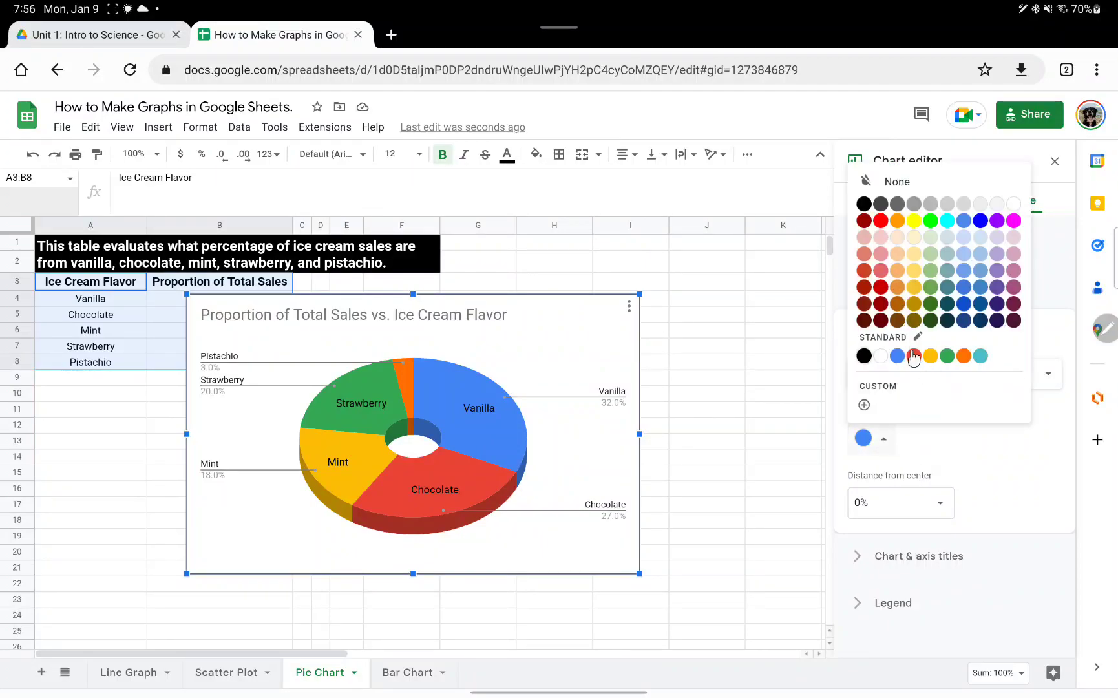
{"action": "left_click", "coordinate": [886, 352]}
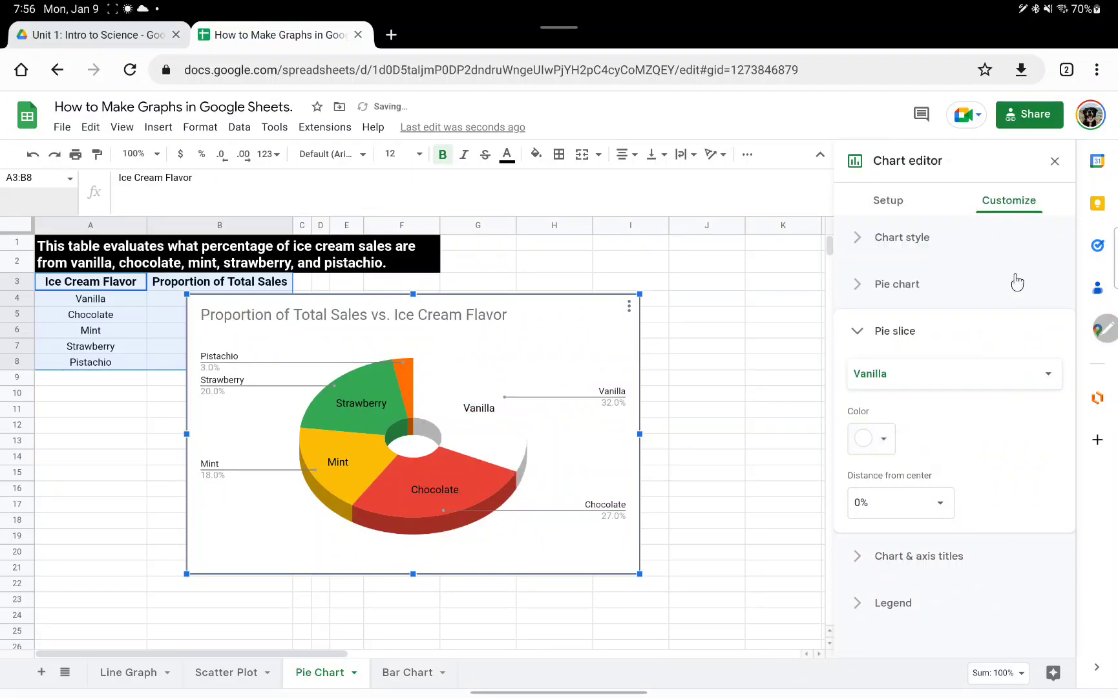
{"action": "left_click", "coordinate": [884, 440]}
{"action": "left_click", "coordinate": [1014, 205]}
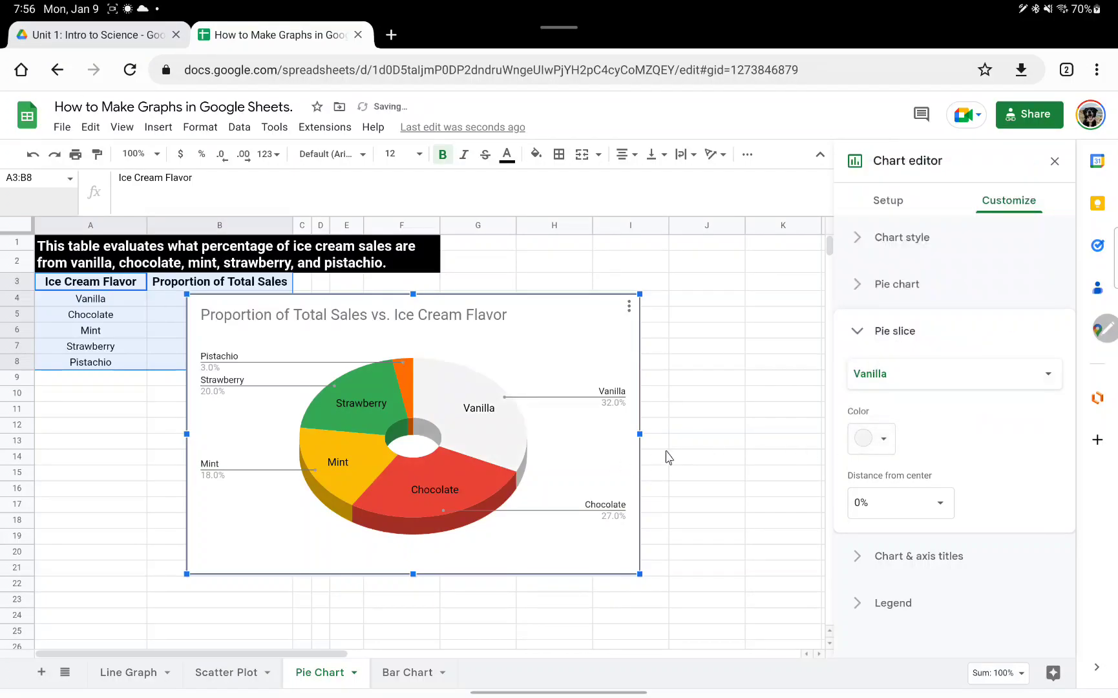
Color the Chocolate pie slice dark brown and the Mint slice pale green
{"action": "left_click", "coordinate": [932, 386]}
{"action": "left_click", "coordinate": [923, 397]}
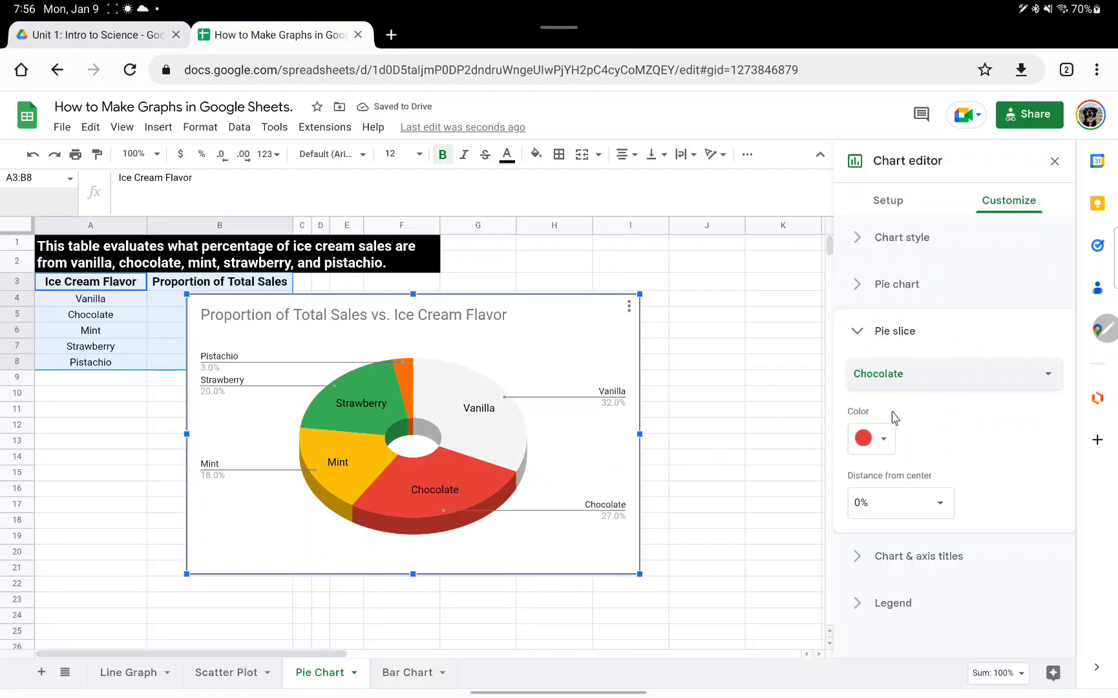
{"action": "left_click", "coordinate": [879, 438]}
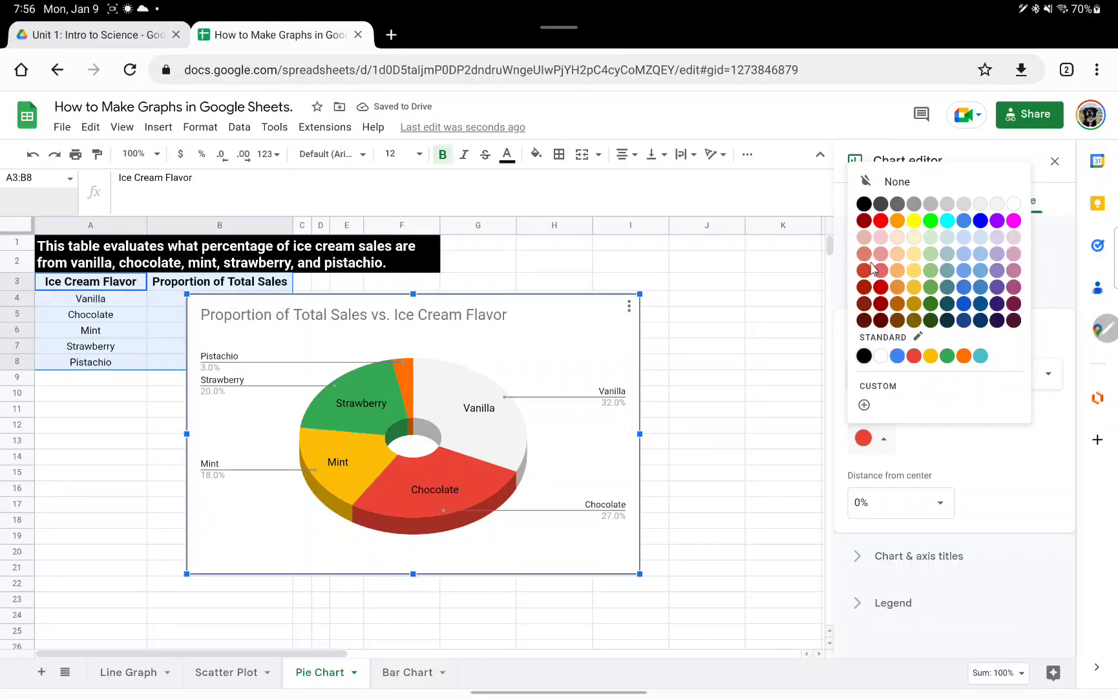
{"action": "left_click", "coordinate": [899, 322]}
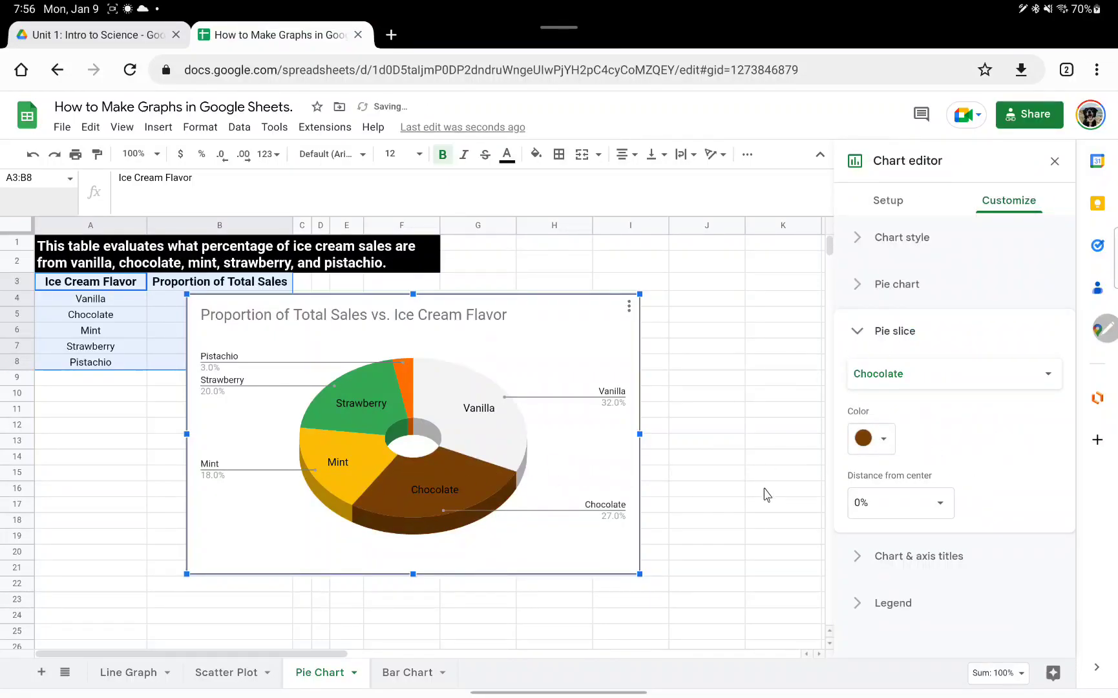
{"action": "left_click", "coordinate": [950, 365]}
{"action": "left_click", "coordinate": [911, 394]}
{"action": "left_click", "coordinate": [884, 439]}
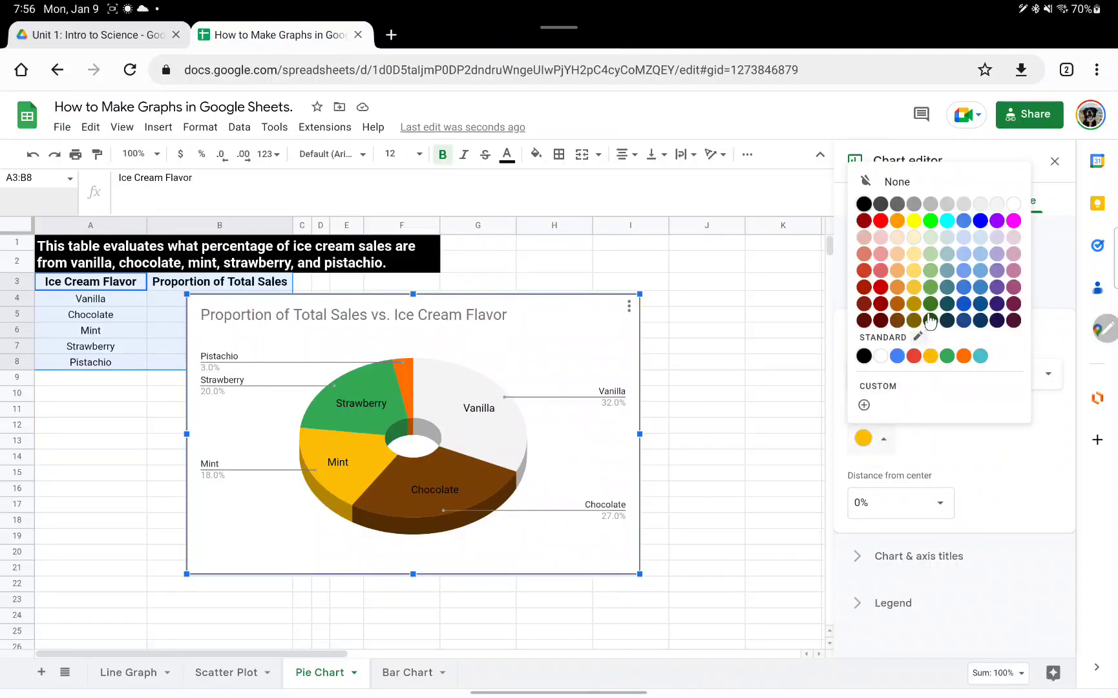
{"action": "left_click", "coordinate": [930, 238]}
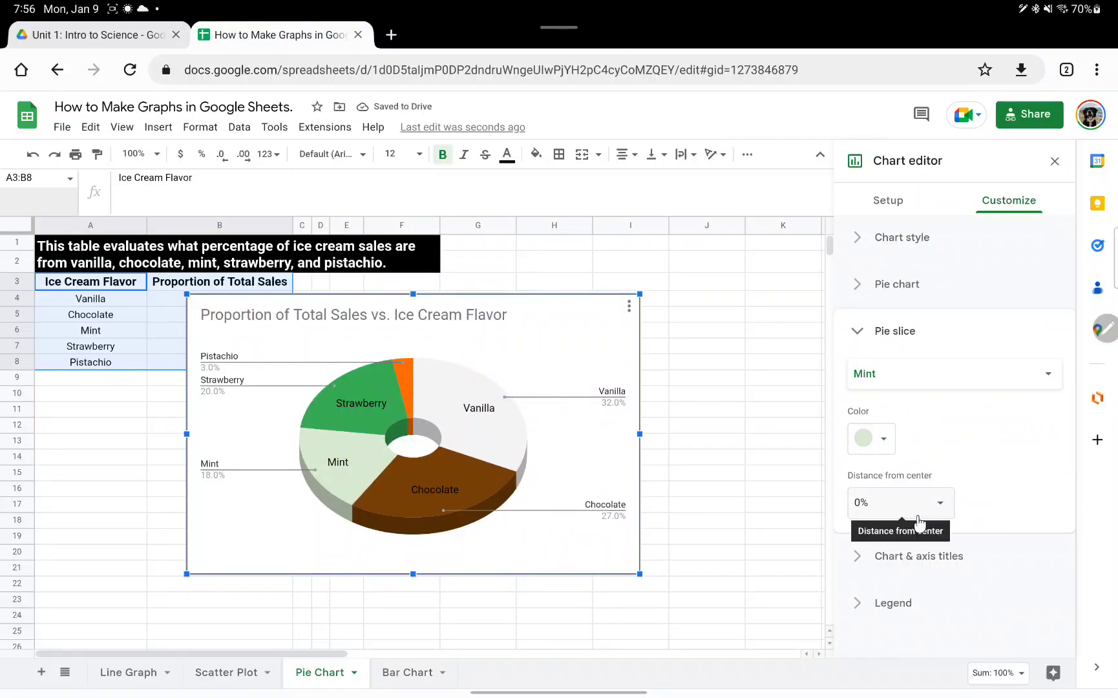
Try the pie chart's legend position as Bottom and as None
{"action": "left_click", "coordinate": [862, 559]}
{"action": "scroll", "coordinate": [924, 439], "scroll_direction": "down", "scroll_amount": 1}
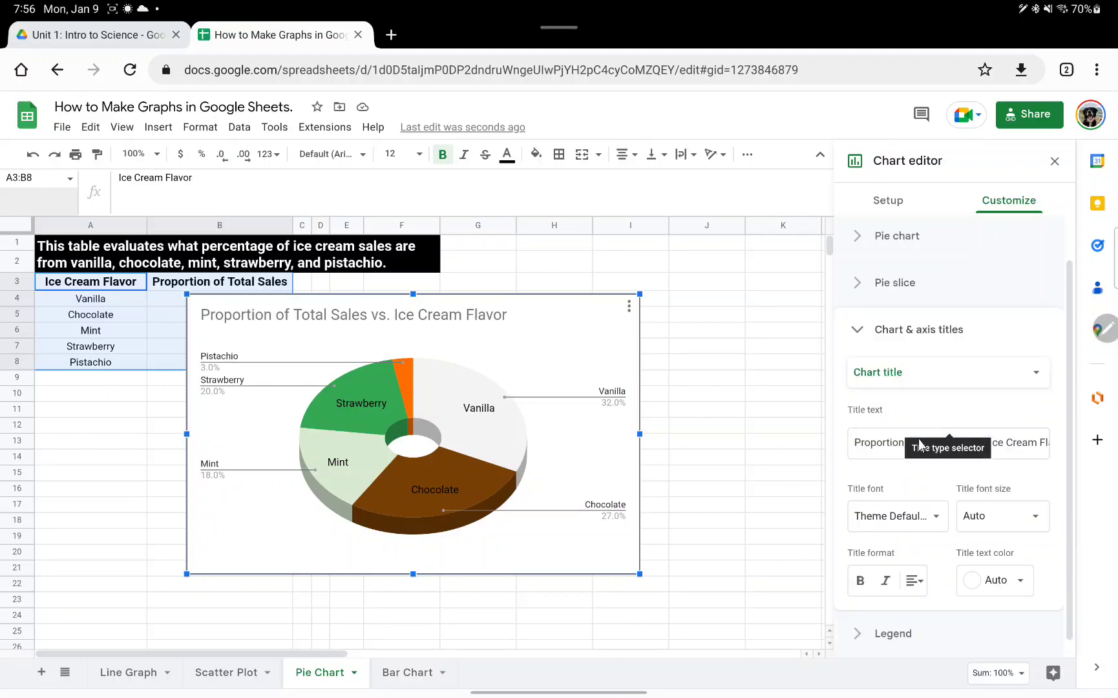
{"action": "left_click", "coordinate": [862, 630]}
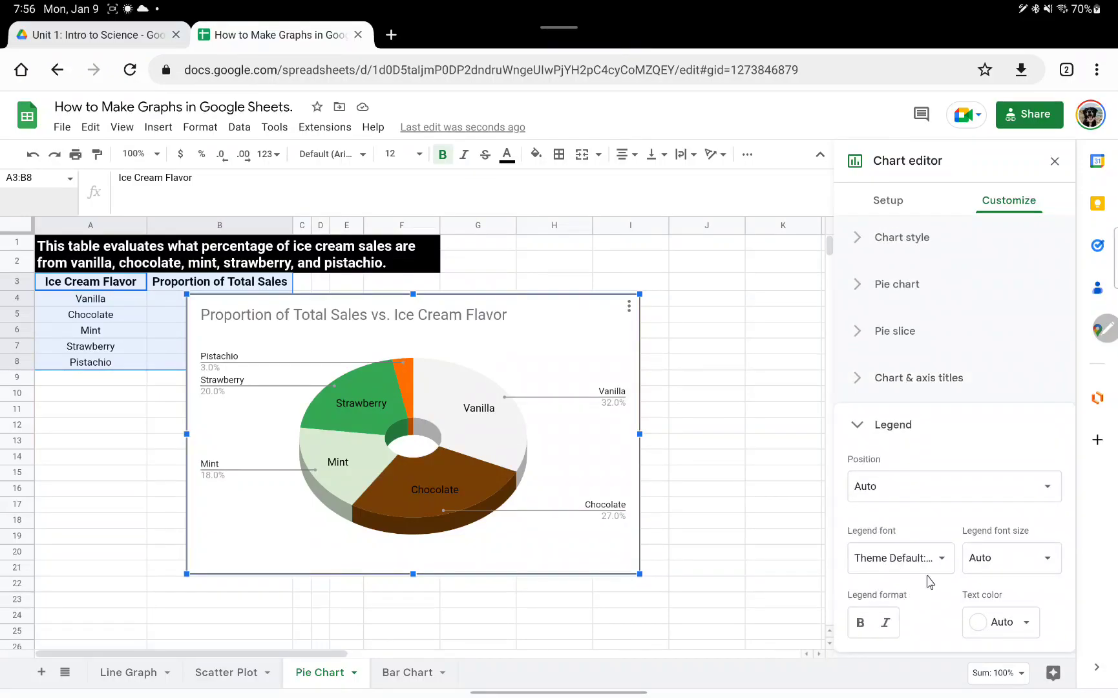
{"action": "left_click", "coordinate": [915, 504]}
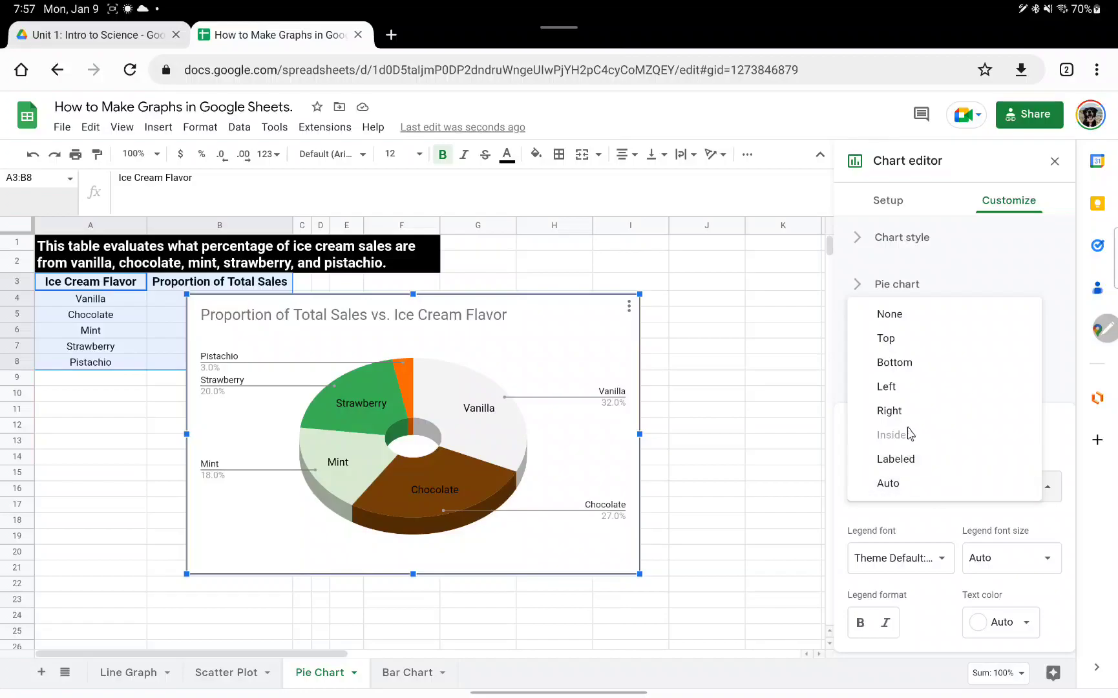
{"action": "left_click", "coordinate": [896, 363]}
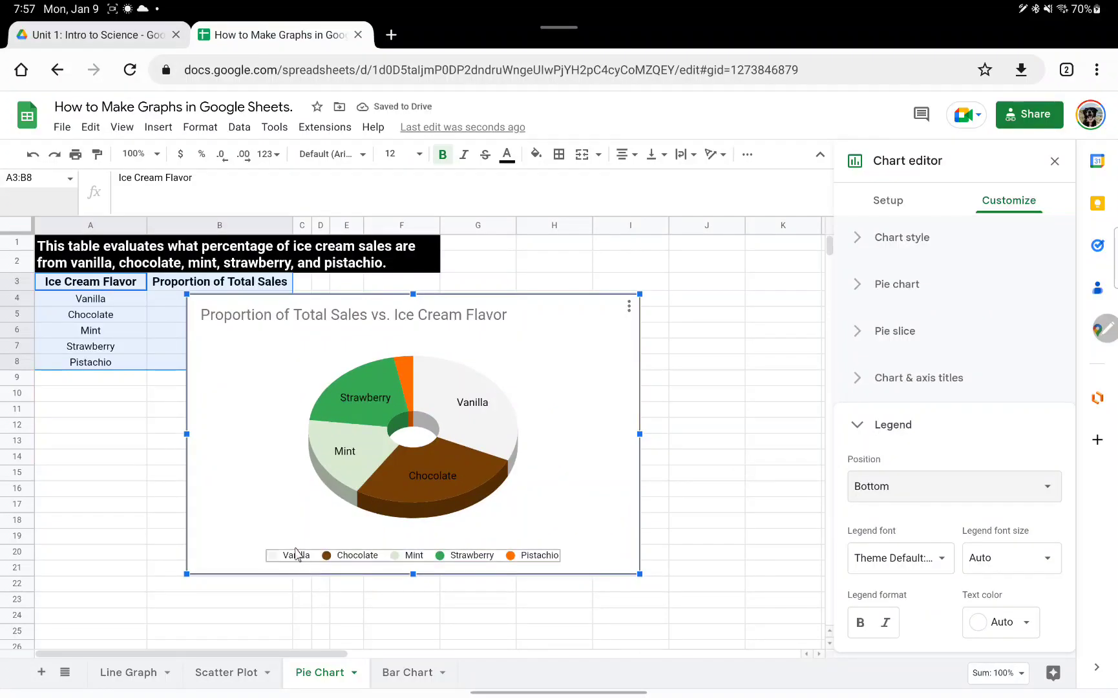
{"action": "left_click", "coordinate": [979, 494]}
{"action": "left_click", "coordinate": [925, 441]}
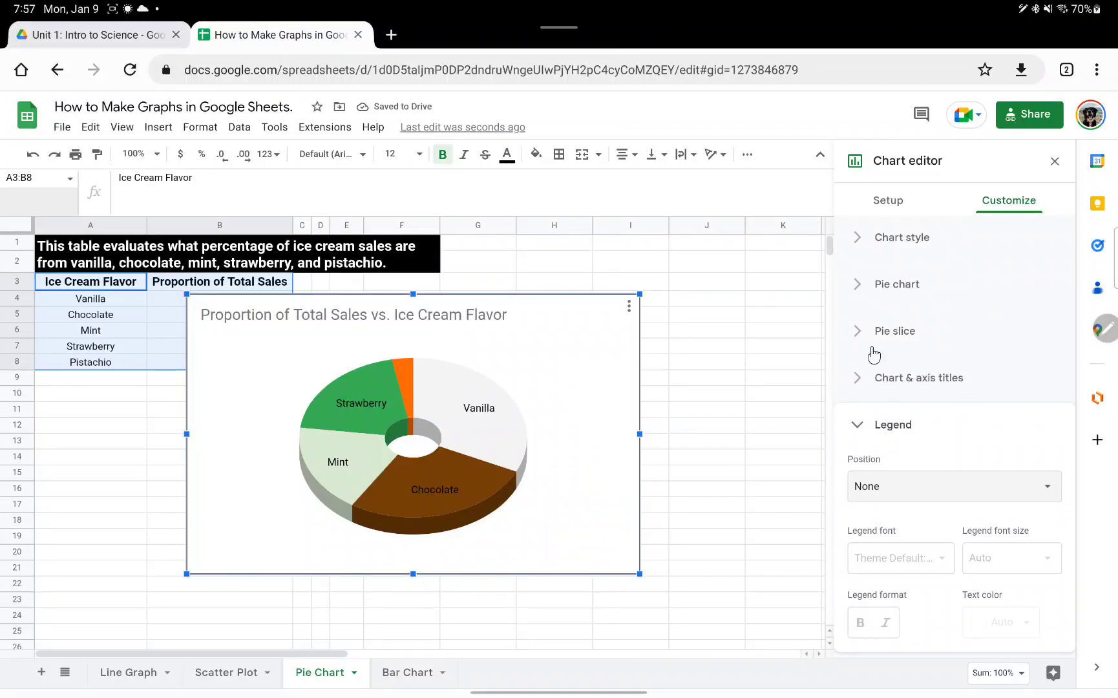
Set the pie chart's slice label to None, and undo the slice label and legend changes
{"action": "left_click", "coordinate": [851, 440]}
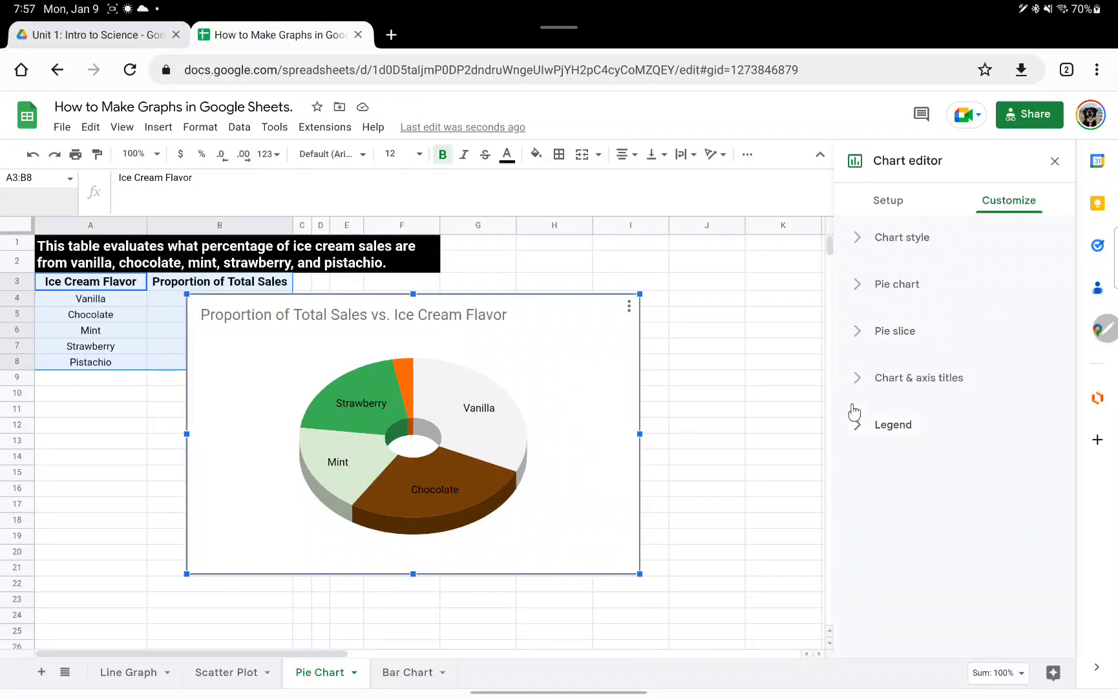
{"action": "left_click", "coordinate": [852, 286]}
{"action": "left_click", "coordinate": [900, 406]}
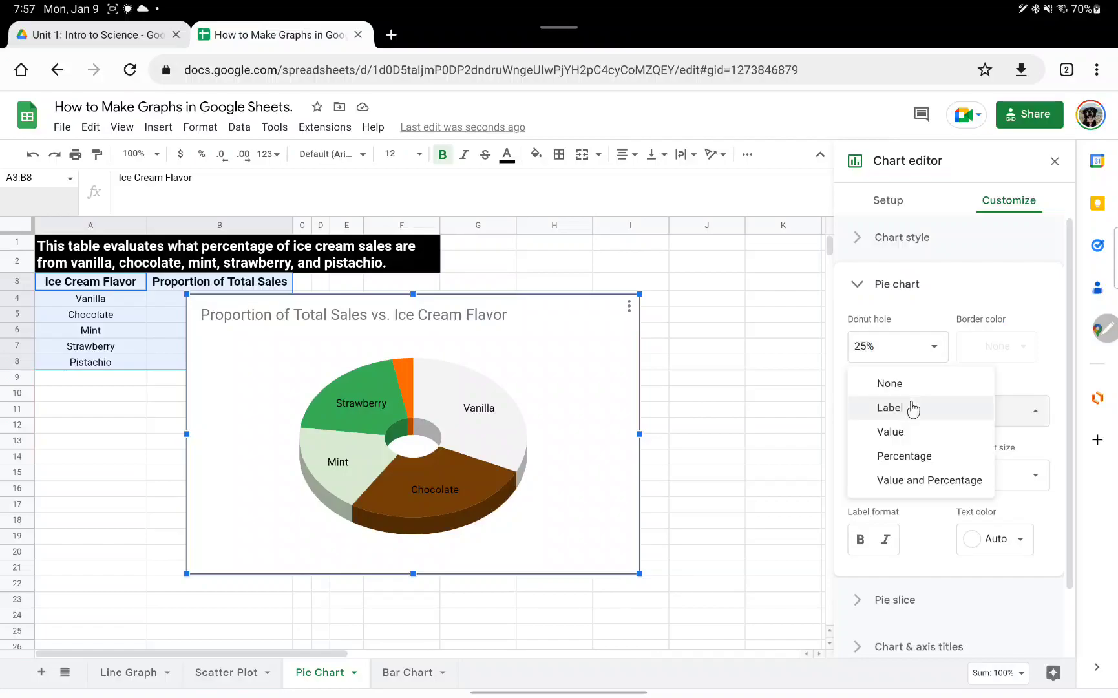
{"action": "left_click", "coordinate": [908, 388]}
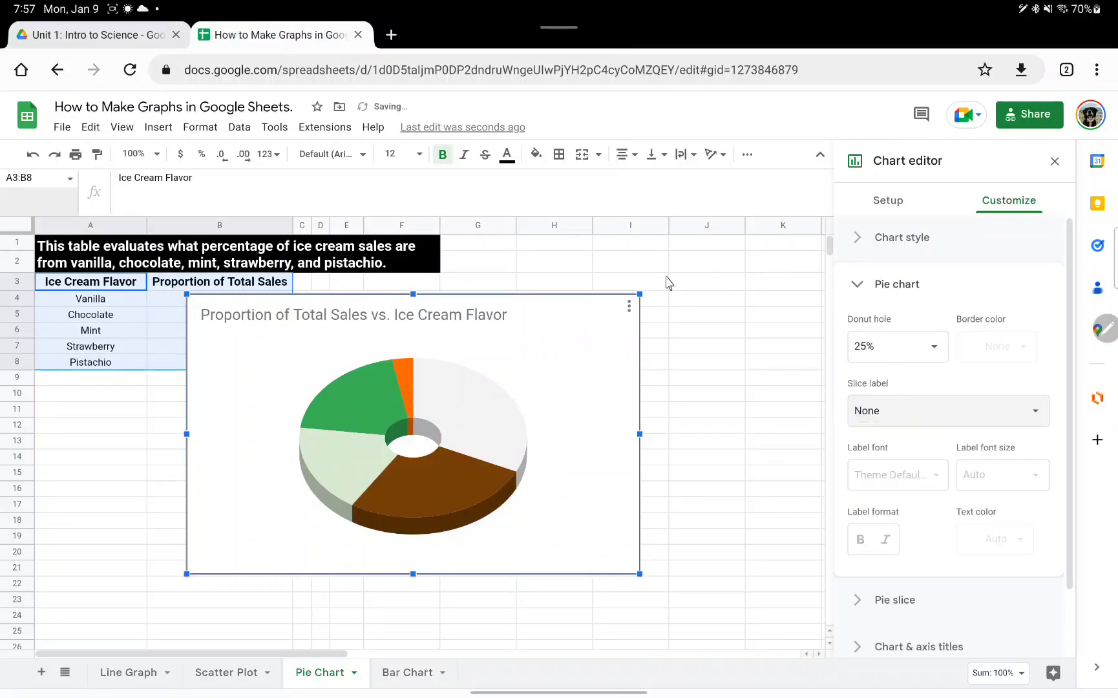
{"action": "left_click", "coordinate": [34, 154]}
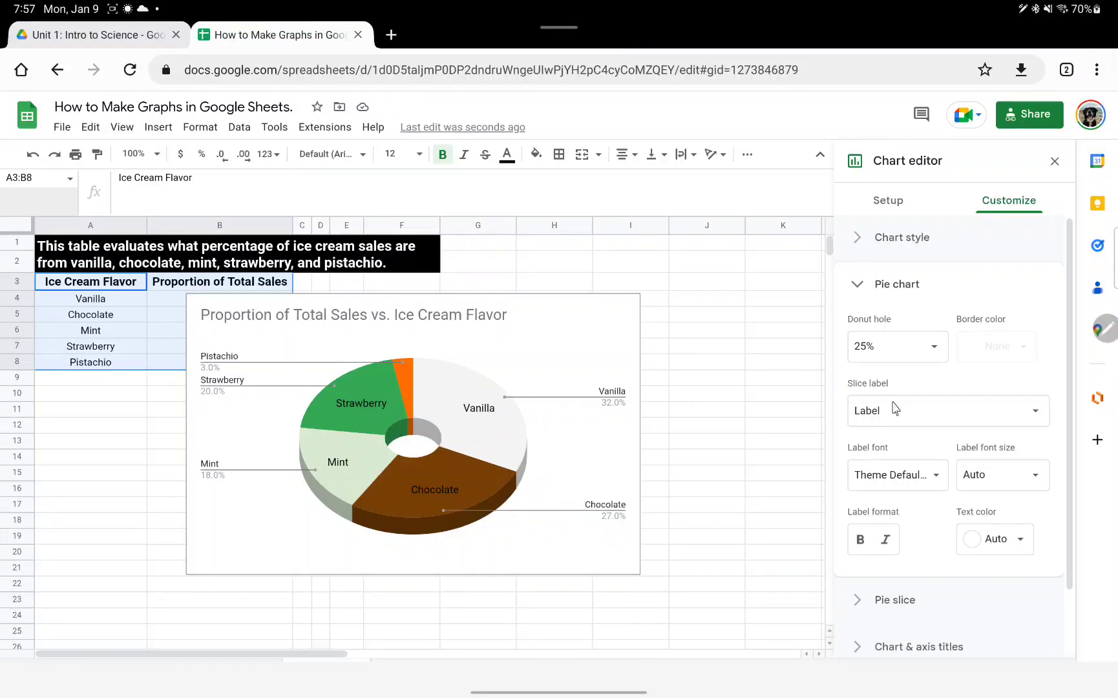
Deselect the pie chart and go to the Bar Chart sheet
{"action": "left_click", "coordinate": [605, 601]}
{"action": "scroll", "coordinate": [388, 627], "scroll_direction": "down", "scroll_amount": 1}
{"action": "left_click", "coordinate": [407, 643]}
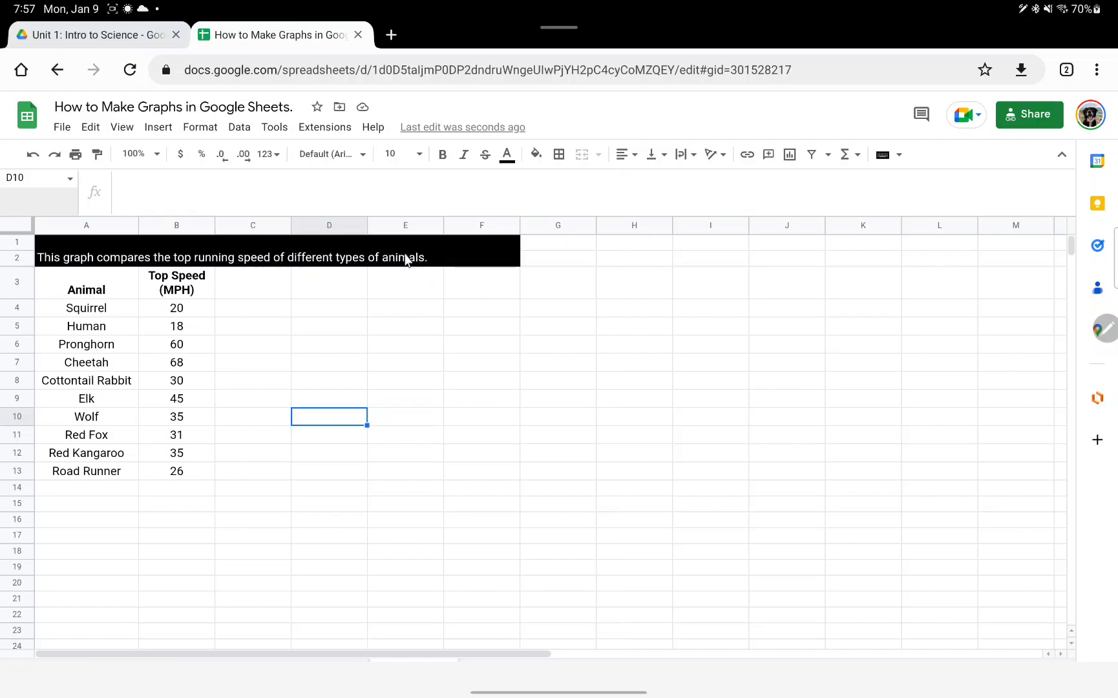
Check the bar graph branch of the graph-choosing flowchart in the Unit 1: Intro to Science browser tab and return to the spreadsheet
{"action": "left_click", "coordinate": [158, 38]}
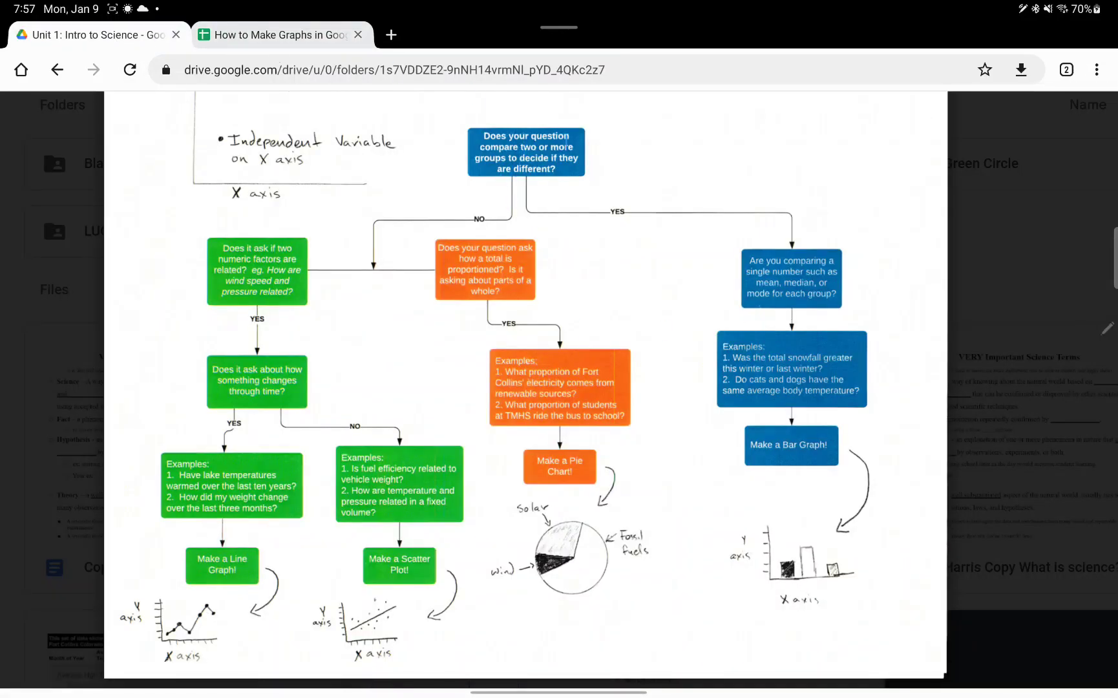
{"action": "left_click", "coordinate": [271, 36]}
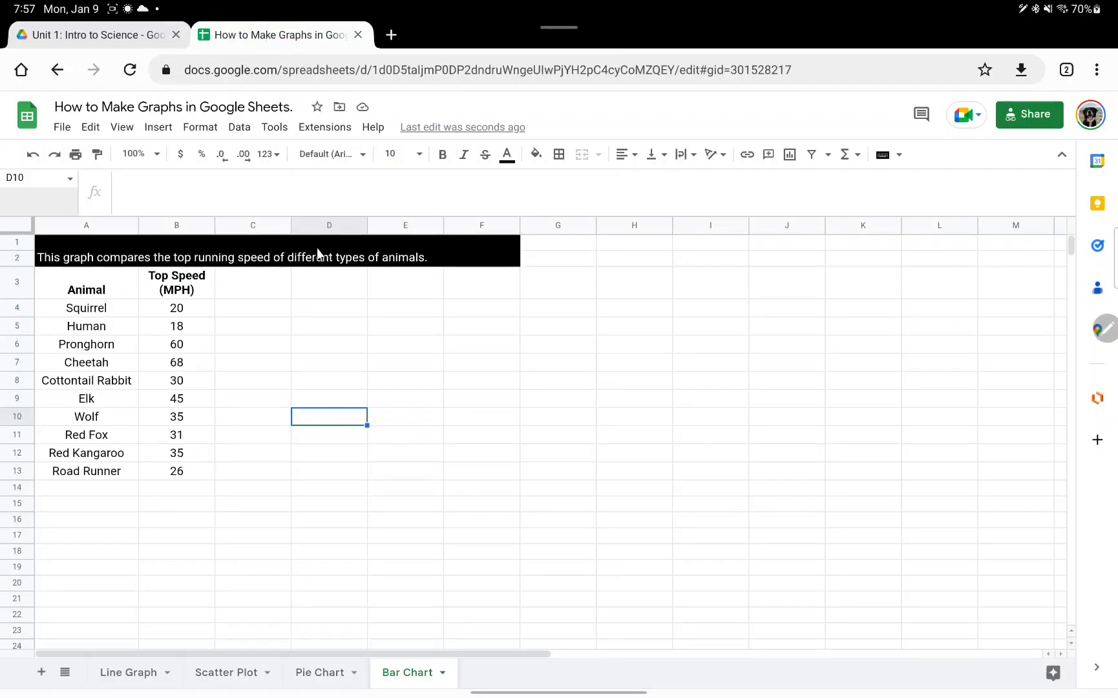
{"action": "left_click", "coordinate": [131, 39]}
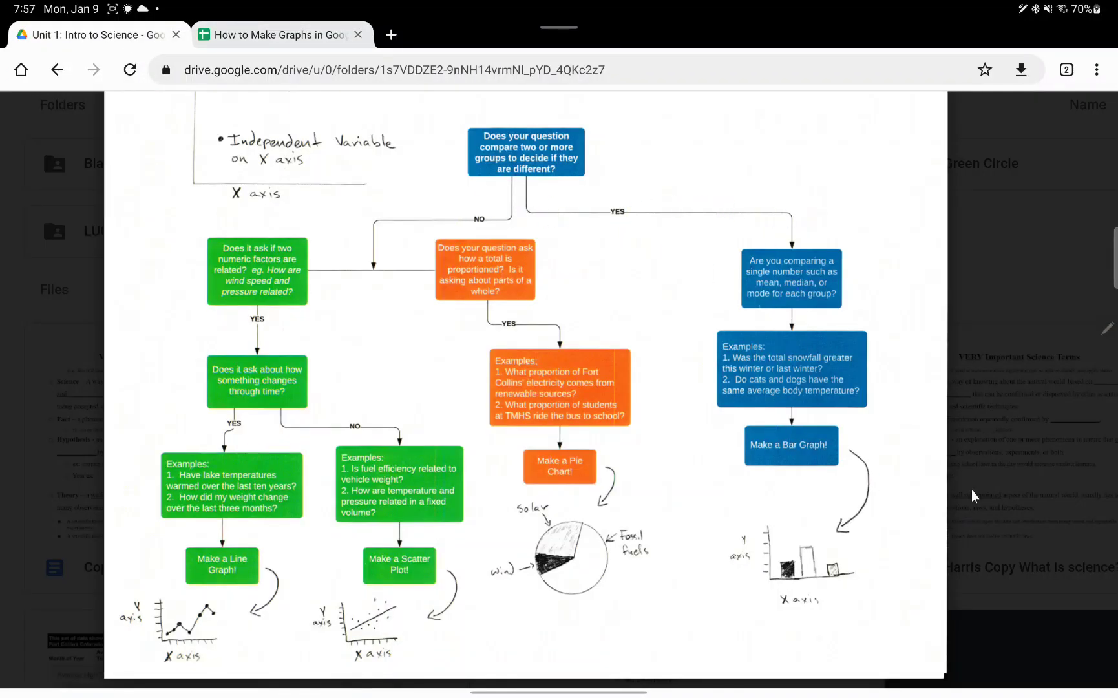
{"action": "left_click", "coordinate": [266, 43]}
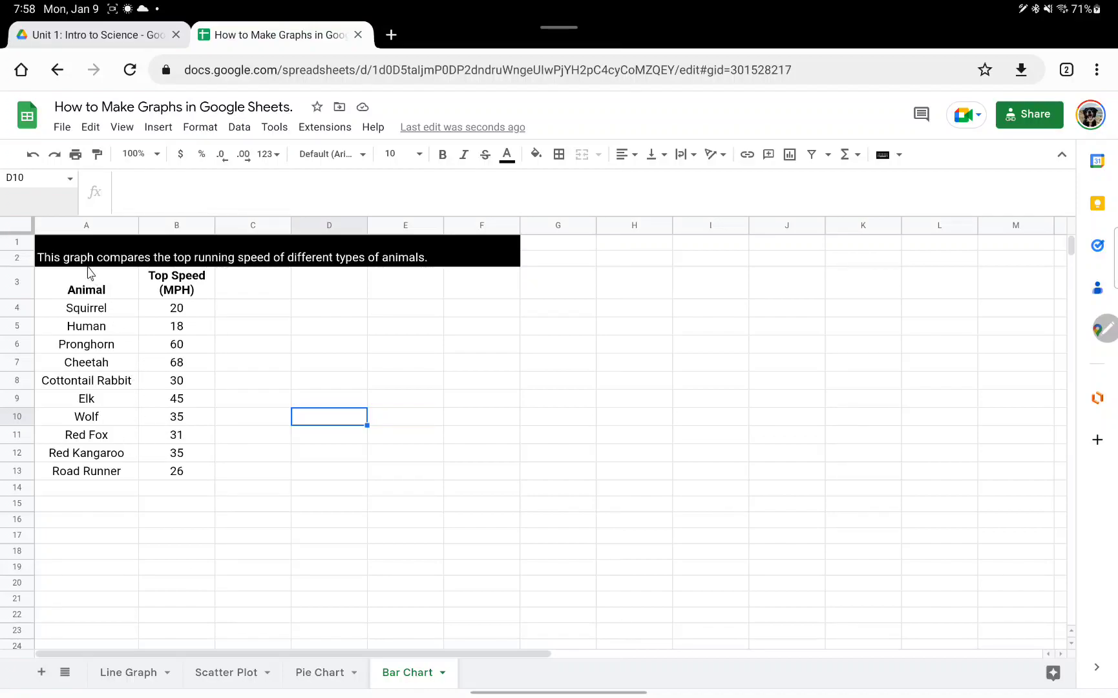
Insert a column chart from the animal and top speed table A3:B13 and open its chart and axis title settings
{"action": "left_click_drag", "start_coordinate": [92, 291], "coordinate": [186, 482]}
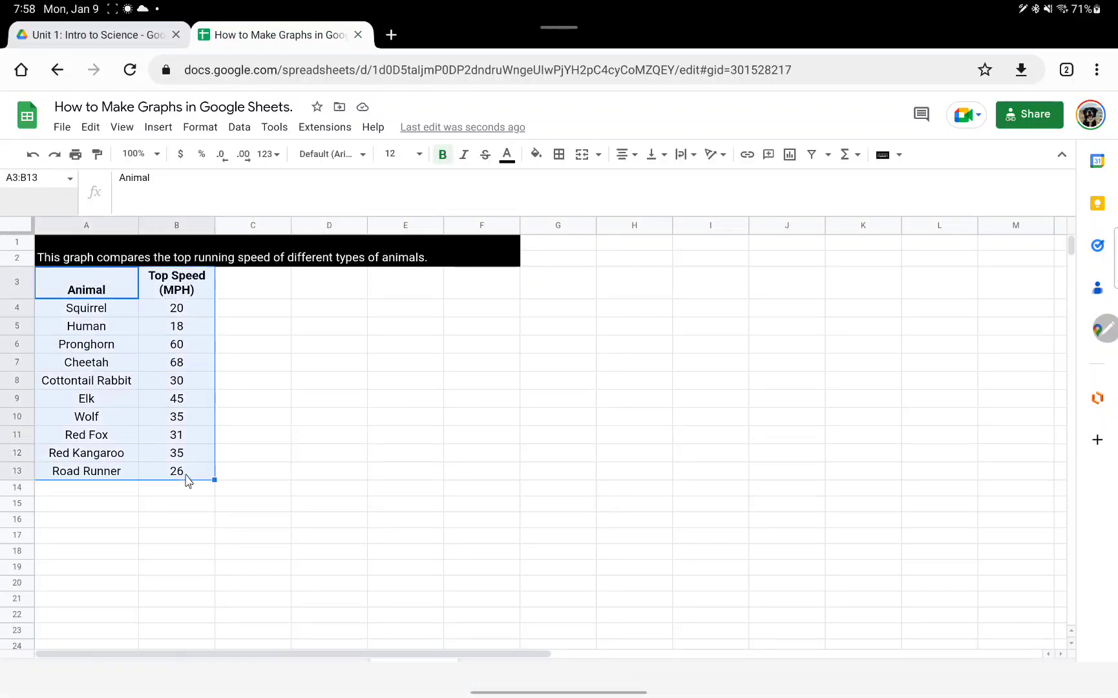
{"action": "left_click", "coordinate": [790, 155]}
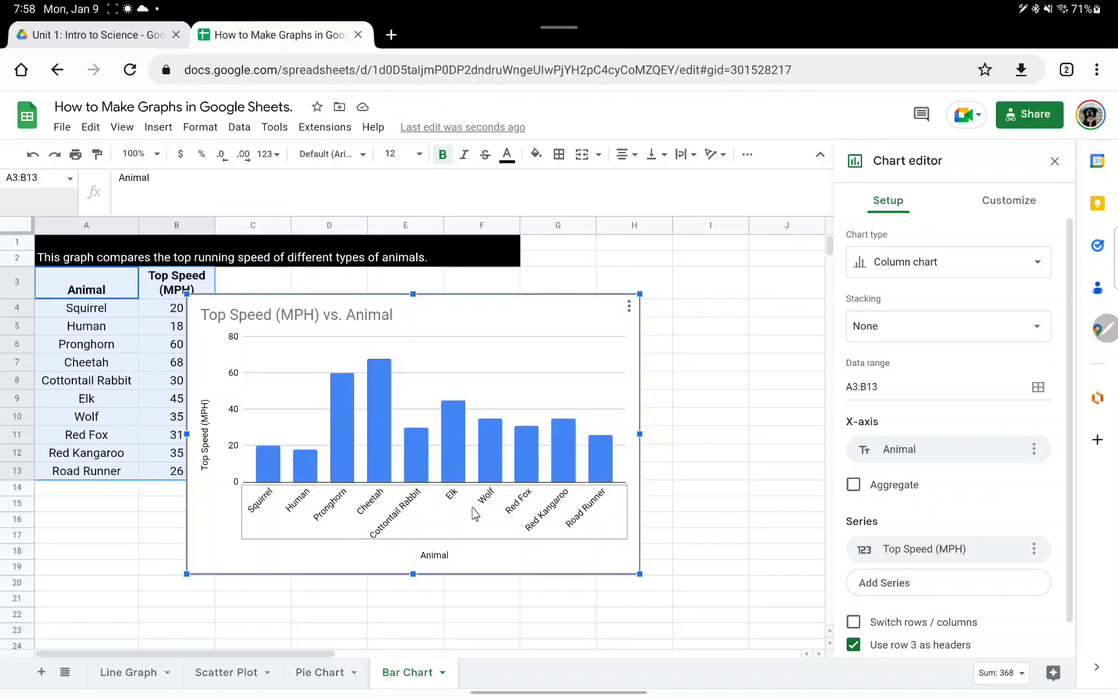
{"action": "left_click", "coordinate": [1001, 208]}
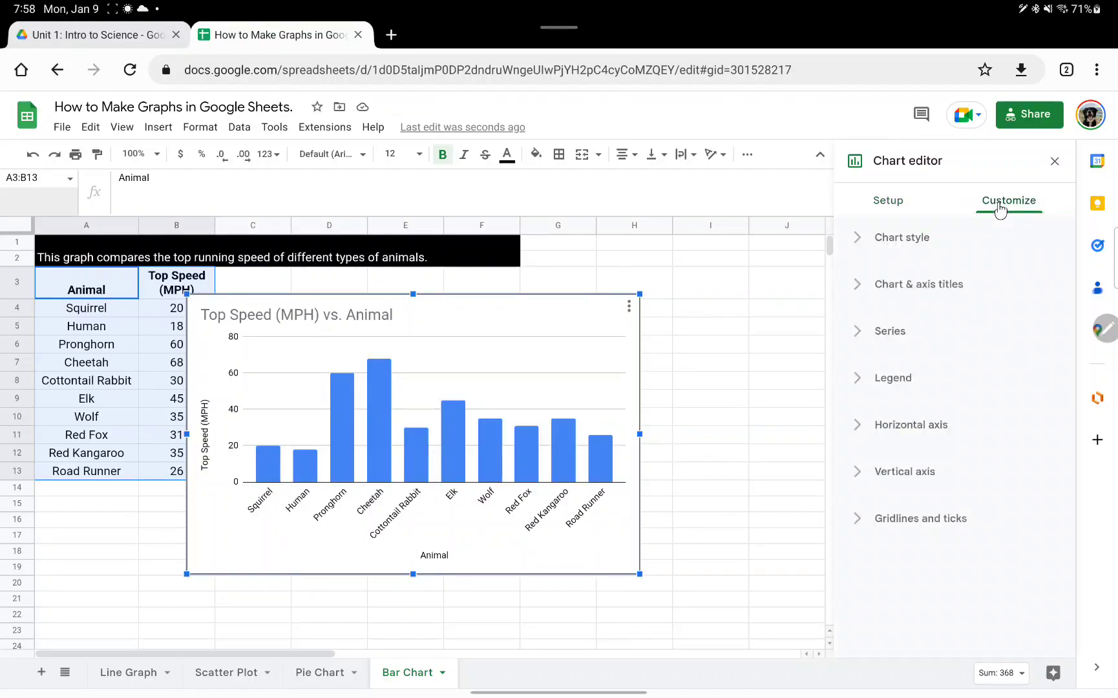
{"action": "left_click", "coordinate": [876, 291]}
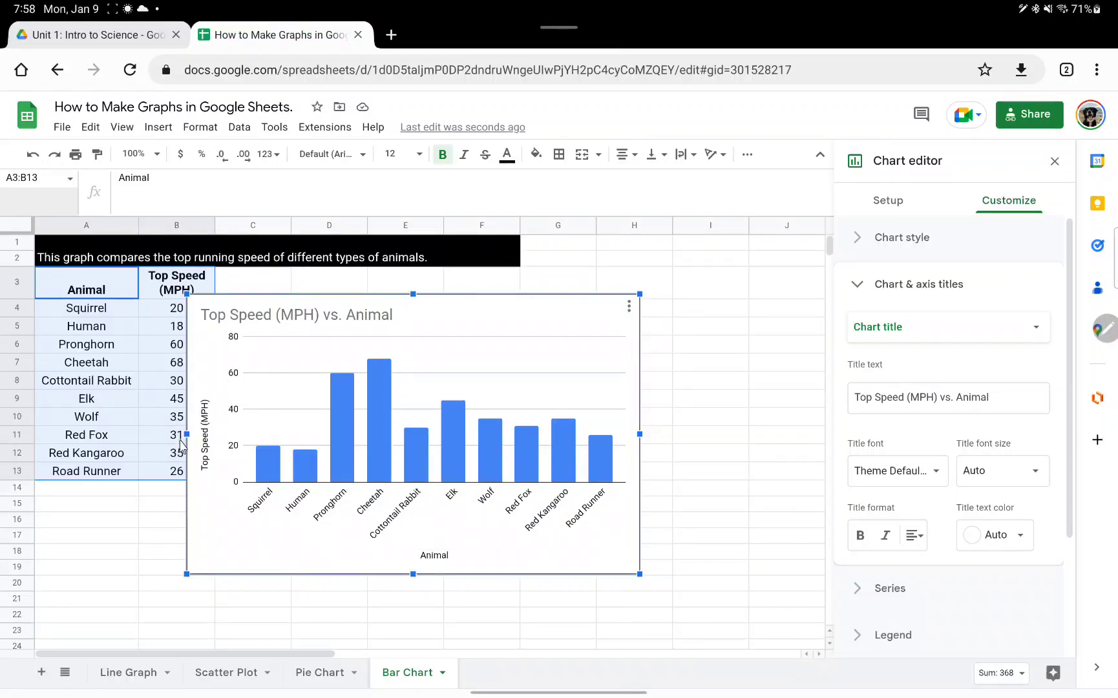
{"action": "scroll", "coordinate": [924, 479], "scroll_direction": "down", "scroll_amount": 1}
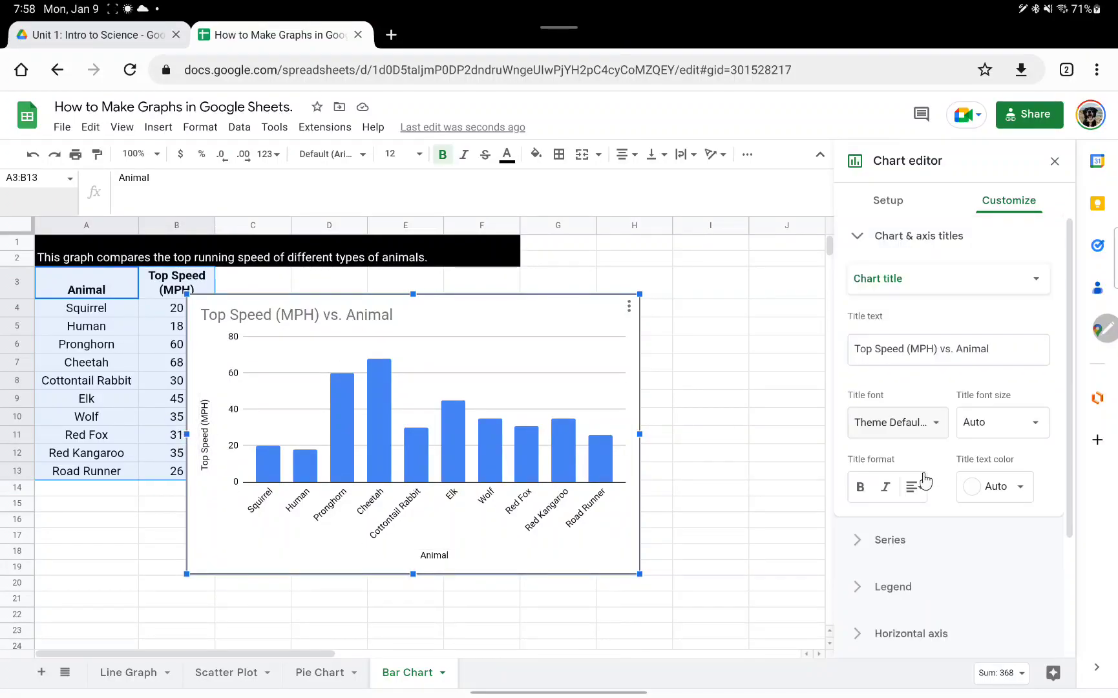
Turn on data labels for the Top Speed (MPH) series of the column chart
{"action": "left_click", "coordinate": [861, 536]}
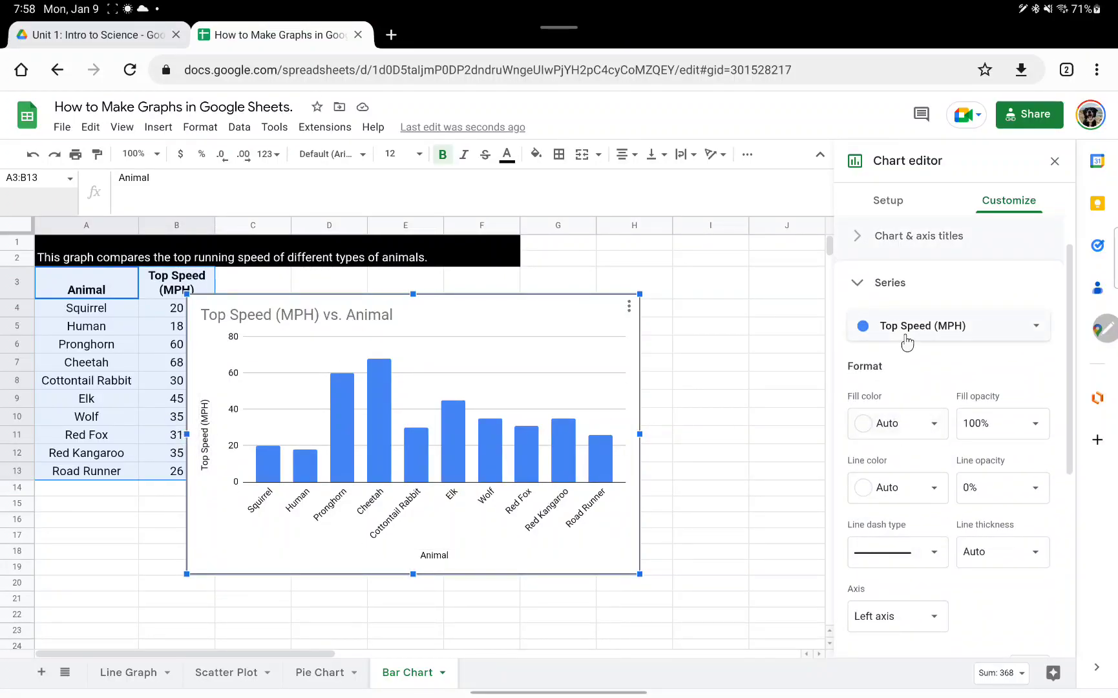
{"action": "left_click", "coordinate": [969, 332]}
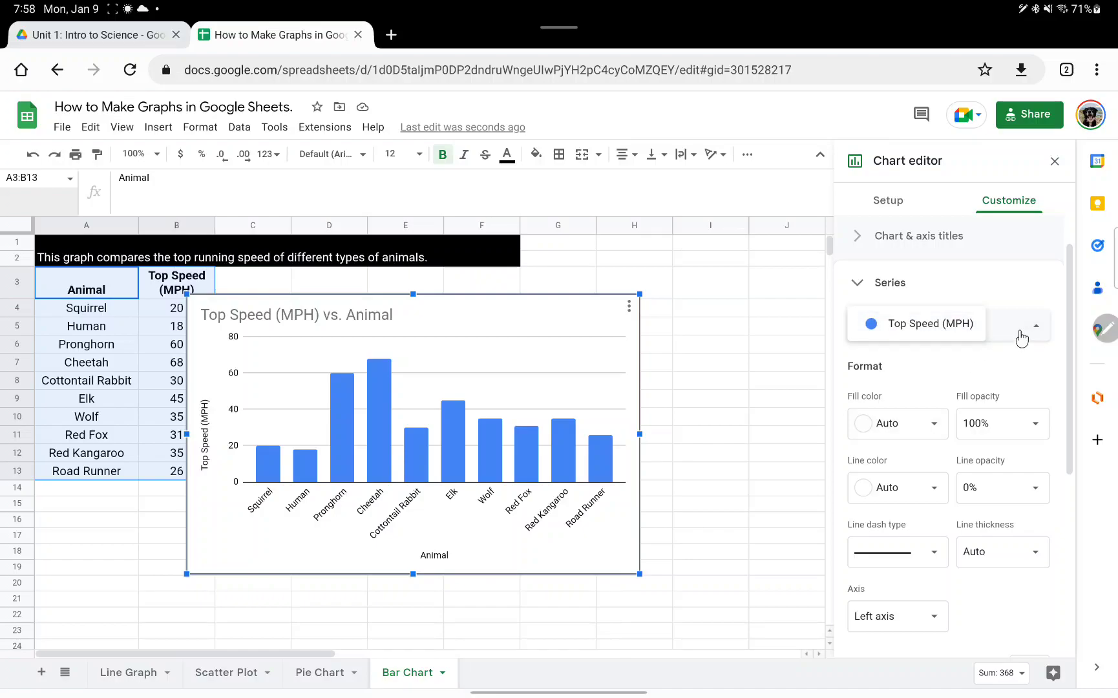
{"action": "left_click", "coordinate": [921, 374]}
{"action": "scroll", "coordinate": [932, 445], "scroll_direction": "down", "scroll_amount": 1}
{"action": "scroll", "coordinate": [962, 507], "scroll_direction": "down", "scroll_amount": 3}
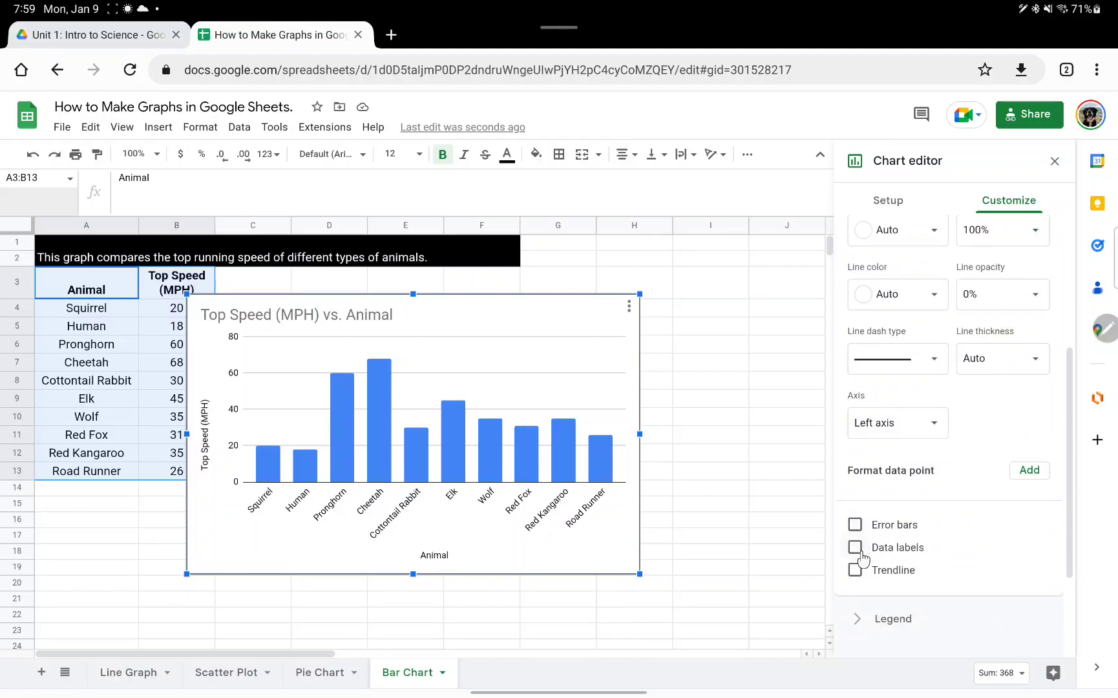
{"action": "left_click", "coordinate": [855, 548]}
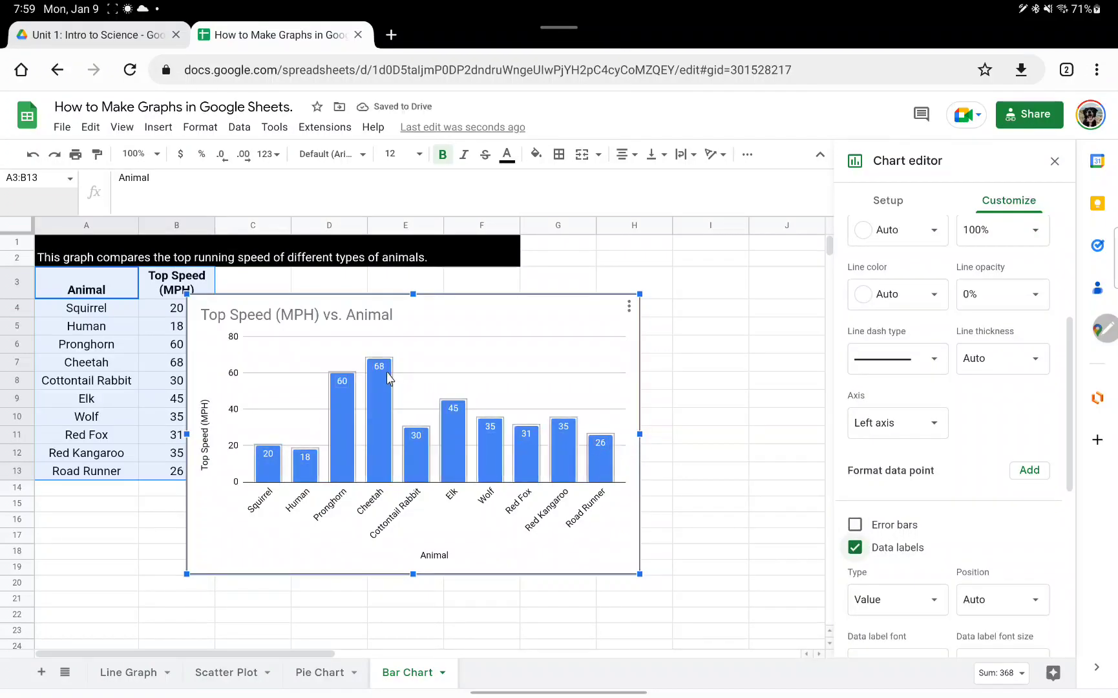
Check the data label type options and turn the series' data labels off
{"action": "scroll", "coordinate": [895, 517], "scroll_direction": "down", "scroll_amount": 2}
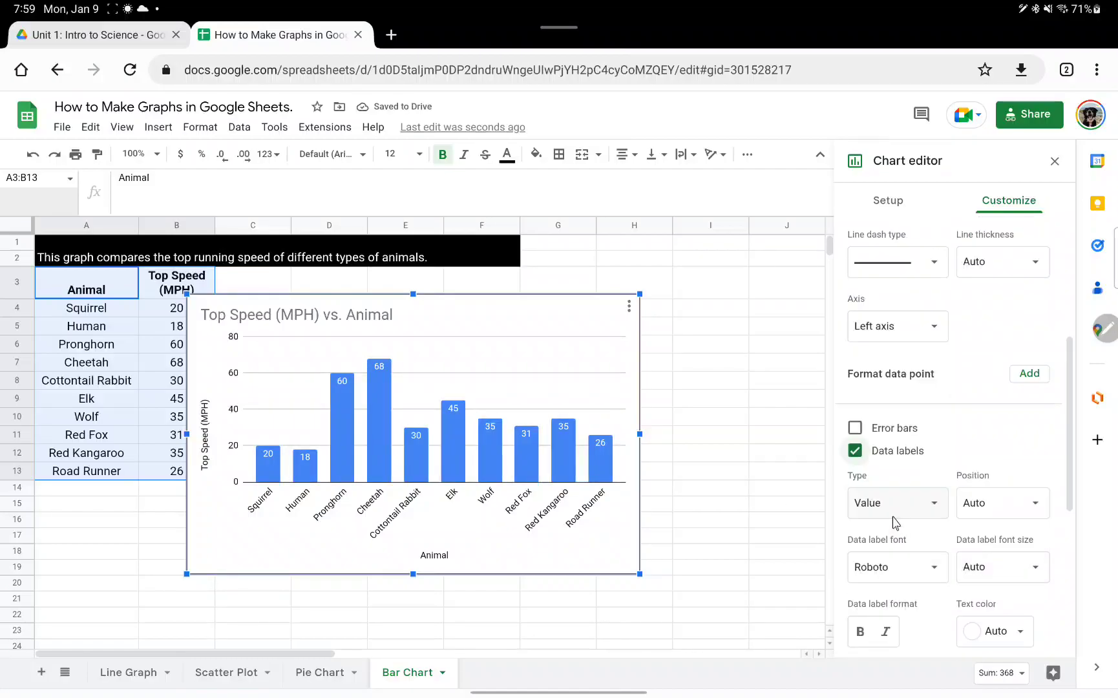
{"action": "left_click", "coordinate": [894, 510]}
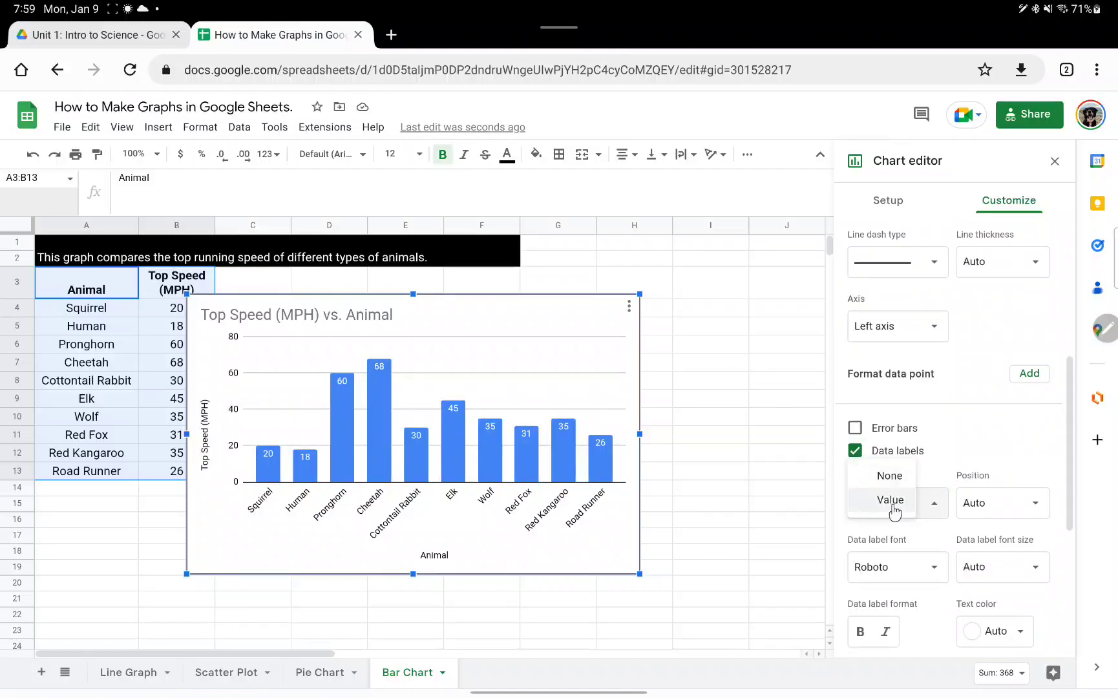
{"action": "left_click", "coordinate": [855, 450]}
{"action": "scroll", "coordinate": [948, 506], "scroll_direction": "up", "scroll_amount": 5}
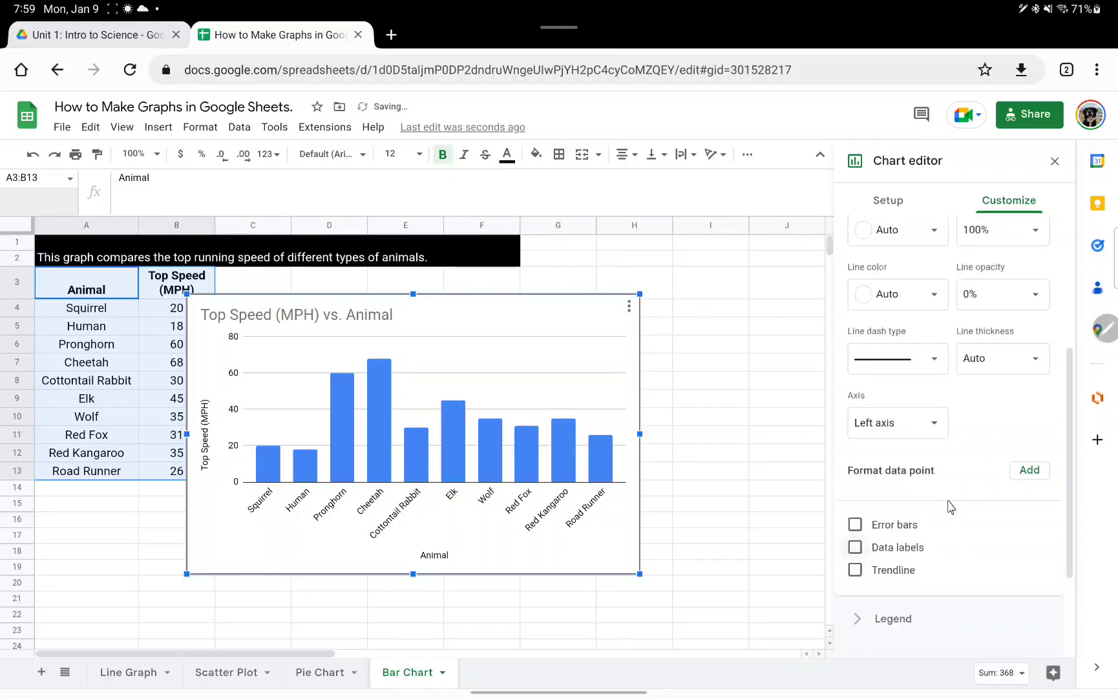
Apply the 3D chart style to the animal speed column chart
{"action": "left_click", "coordinate": [860, 242]}
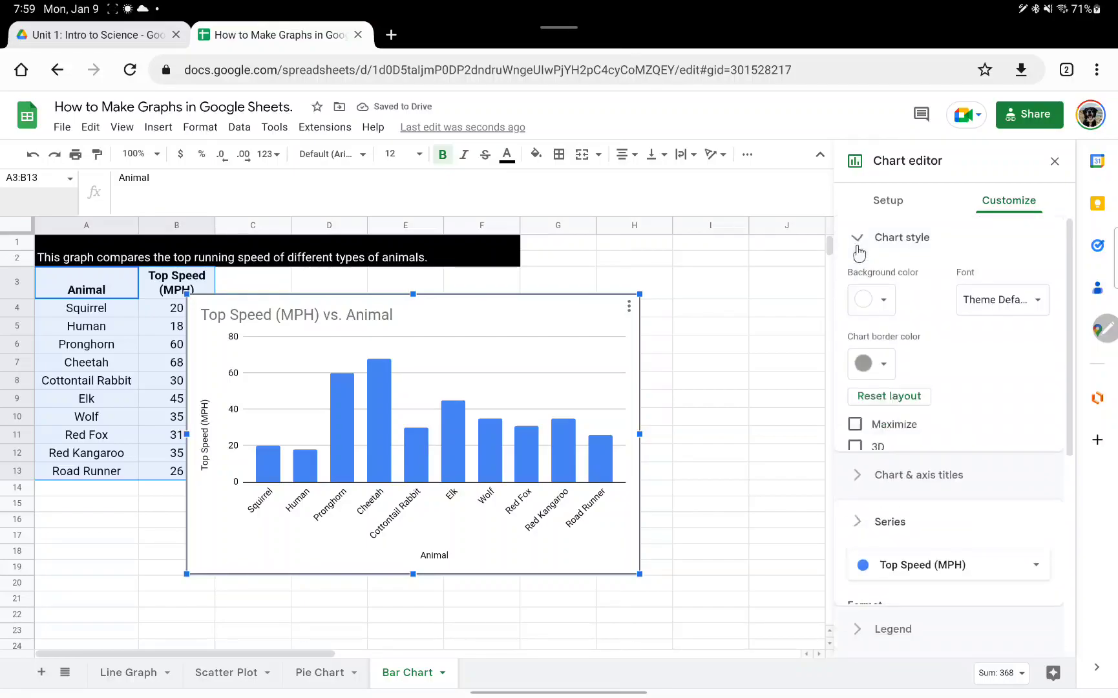
{"action": "left_click", "coordinate": [854, 447]}
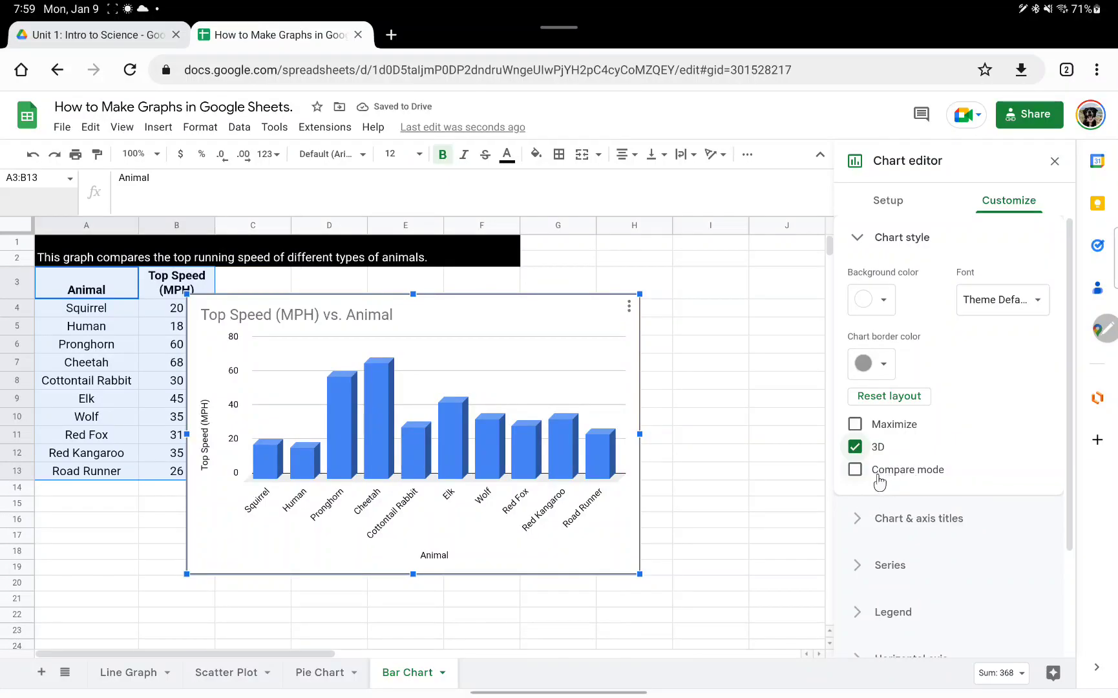
{"action": "scroll", "coordinate": [936, 405], "scroll_direction": "down", "scroll_amount": 2}
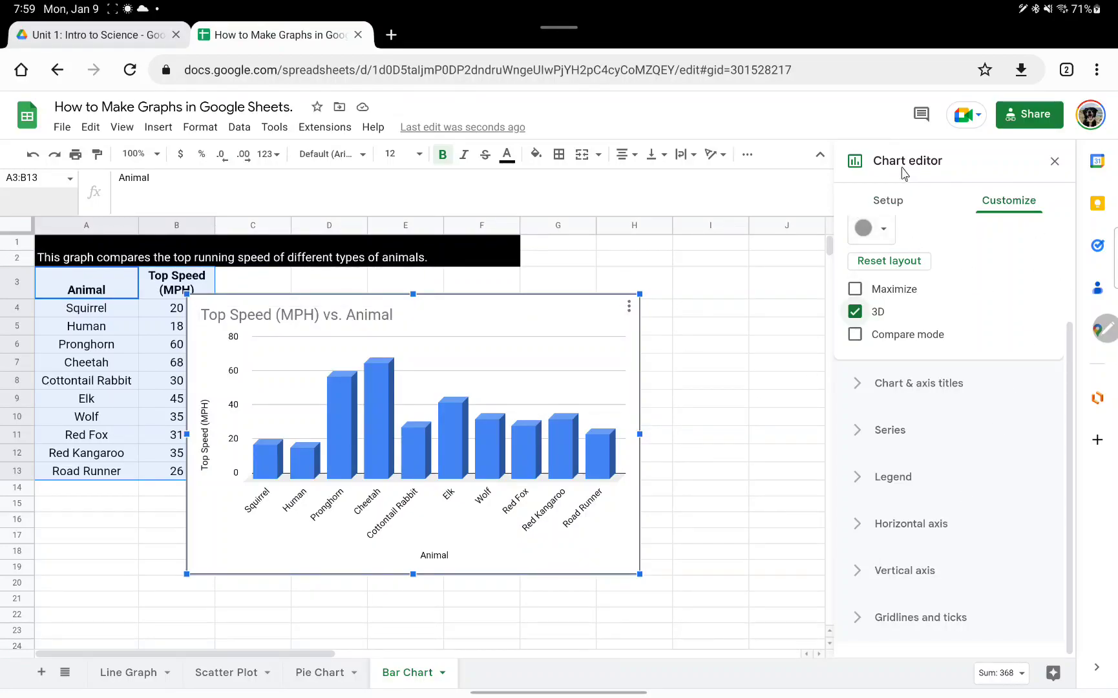
Highlight the Animal column A3:A13 and the Top Speed column B3:B13 in turn to examine the column order
{"action": "left_click", "coordinate": [88, 504]}
{"action": "left_click_drag", "start_coordinate": [82, 297], "coordinate": [71, 467]}
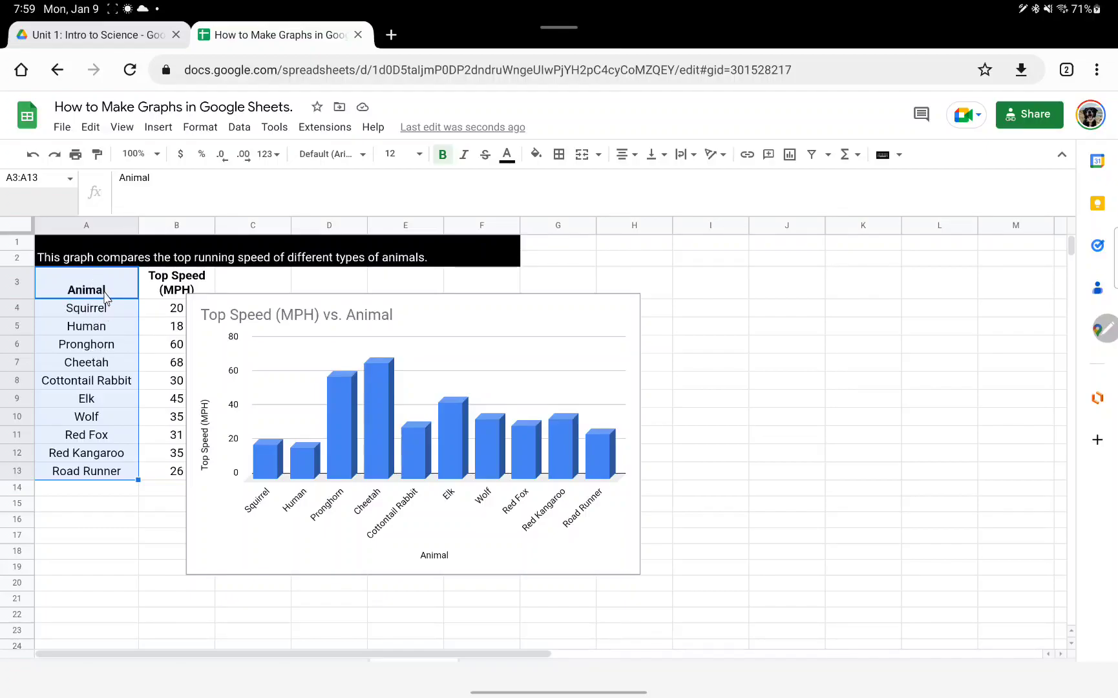
{"action": "left_click", "coordinate": [150, 572]}
{"action": "left_click_drag", "start_coordinate": [161, 289], "coordinate": [143, 464]}
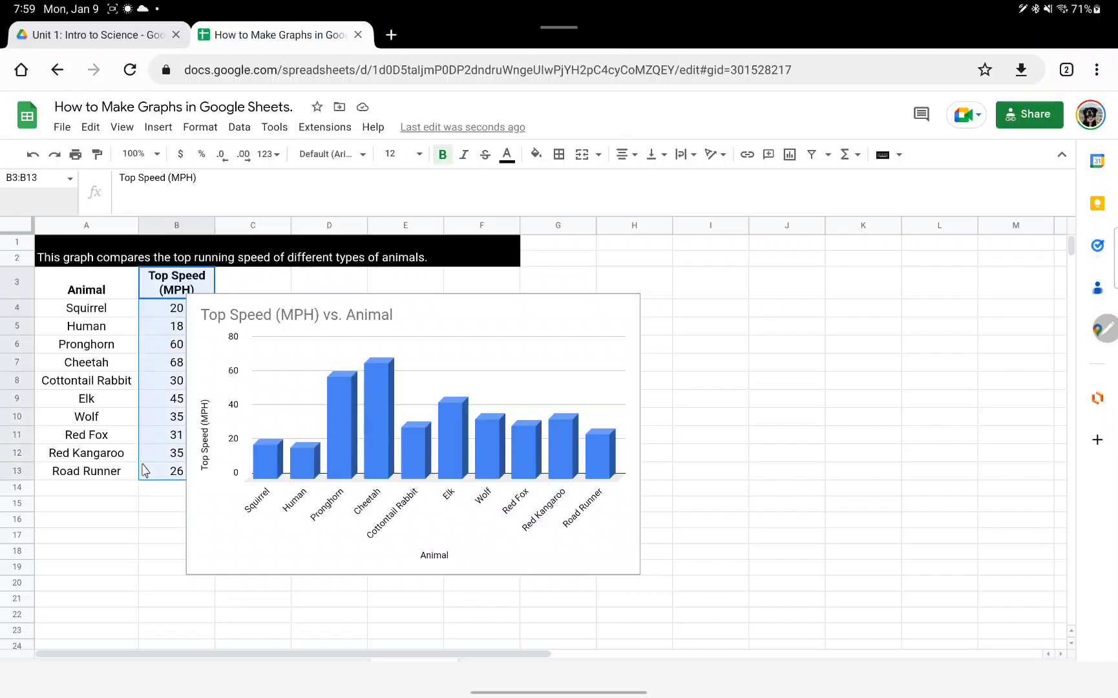
{"action": "left_click", "coordinate": [149, 537]}
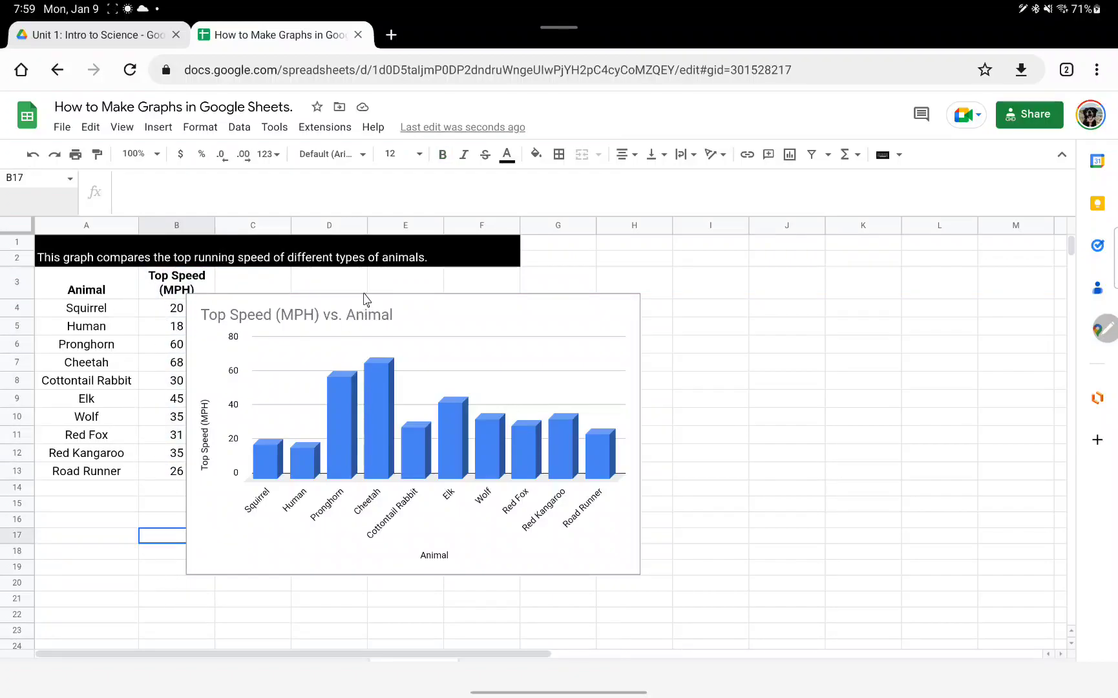
Delete the column chart and move the Animal column A3:A13 to C3, after the Top Speed column
{"action": "left_click", "coordinate": [567, 314]}
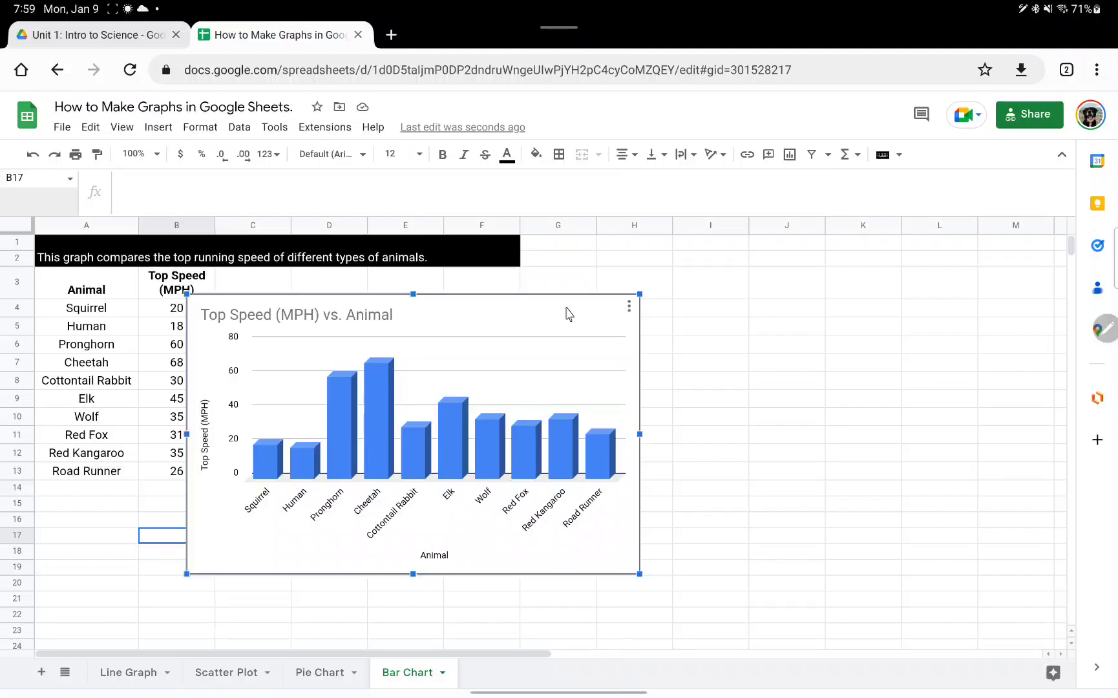
{"action": "key", "text": "Delete"}
{"action": "left_click_drag", "start_coordinate": [102, 290], "coordinate": [111, 469]}
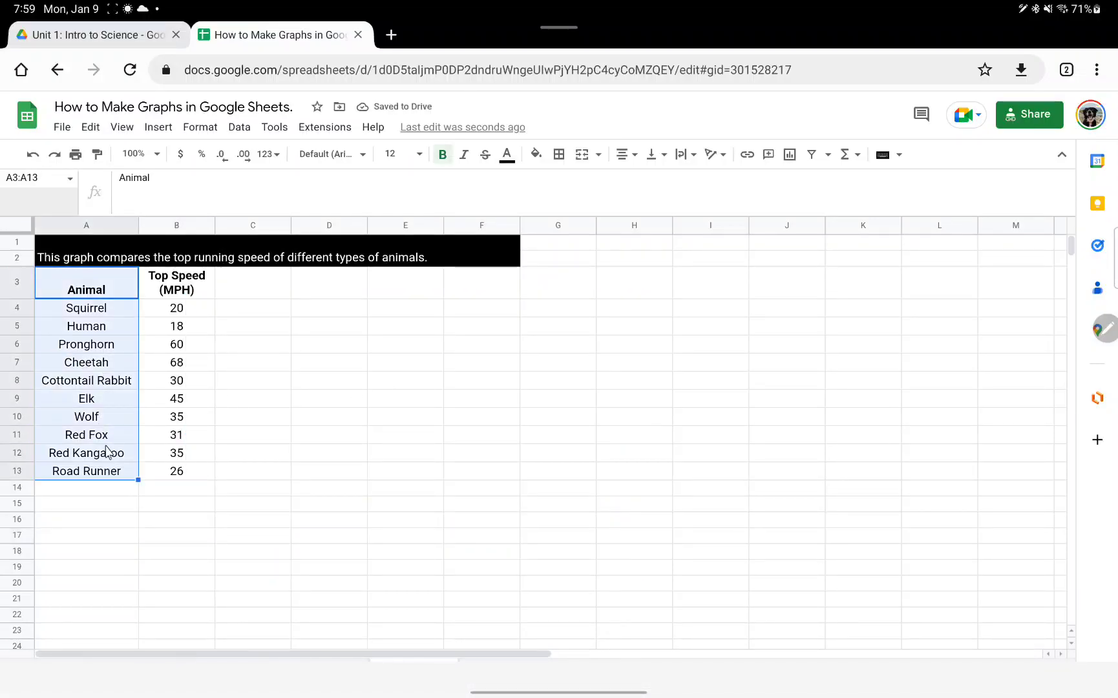
{"action": "key", "text": "ctrl+c"}
{"action": "left_click", "coordinate": [249, 296]}
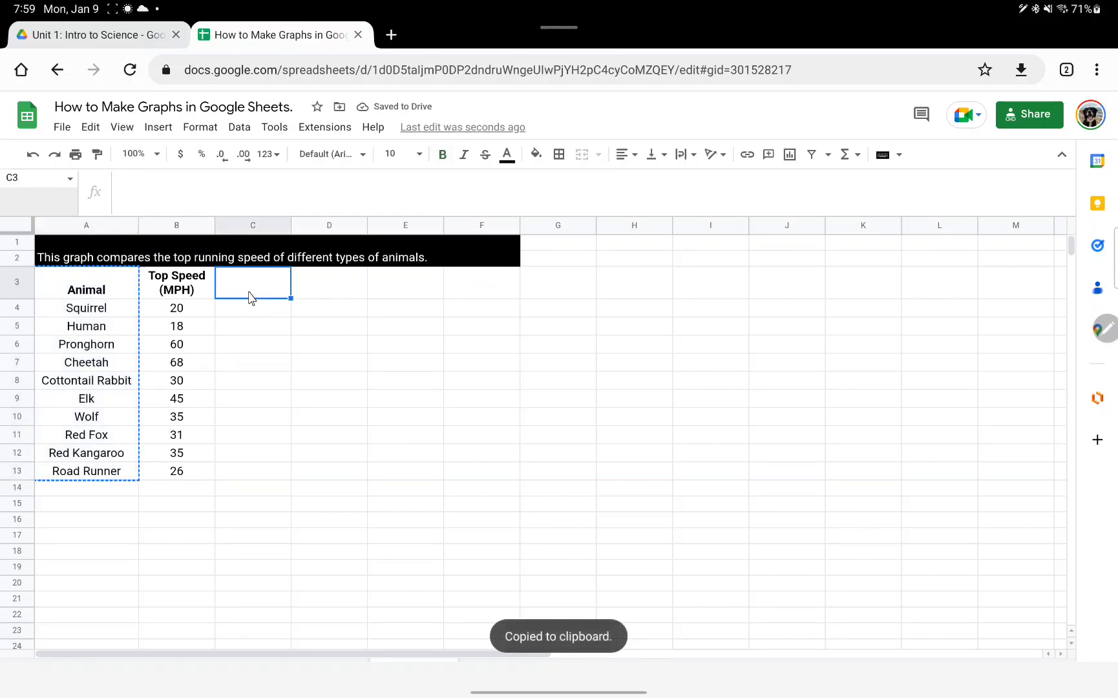
{"action": "key", "text": "ctrl+v"}
{"action": "left_click", "coordinate": [394, 382]}
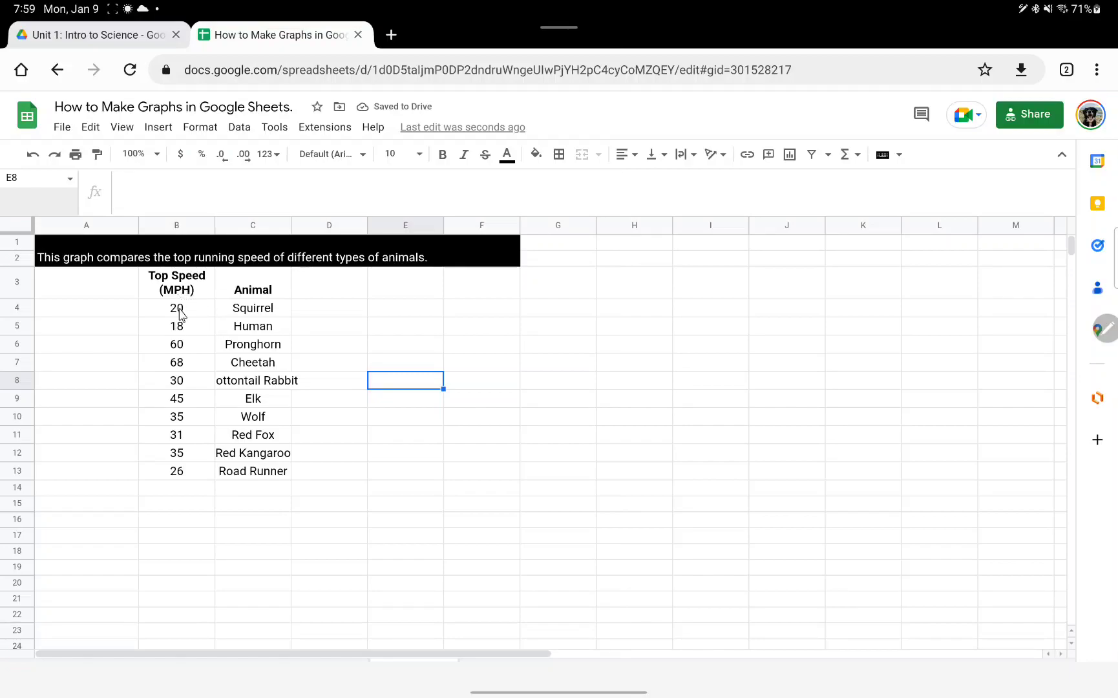
Insert a chart from B3:C13 and switch its rows and columns
{"action": "left_click_drag", "start_coordinate": [189, 289], "coordinate": [250, 479]}
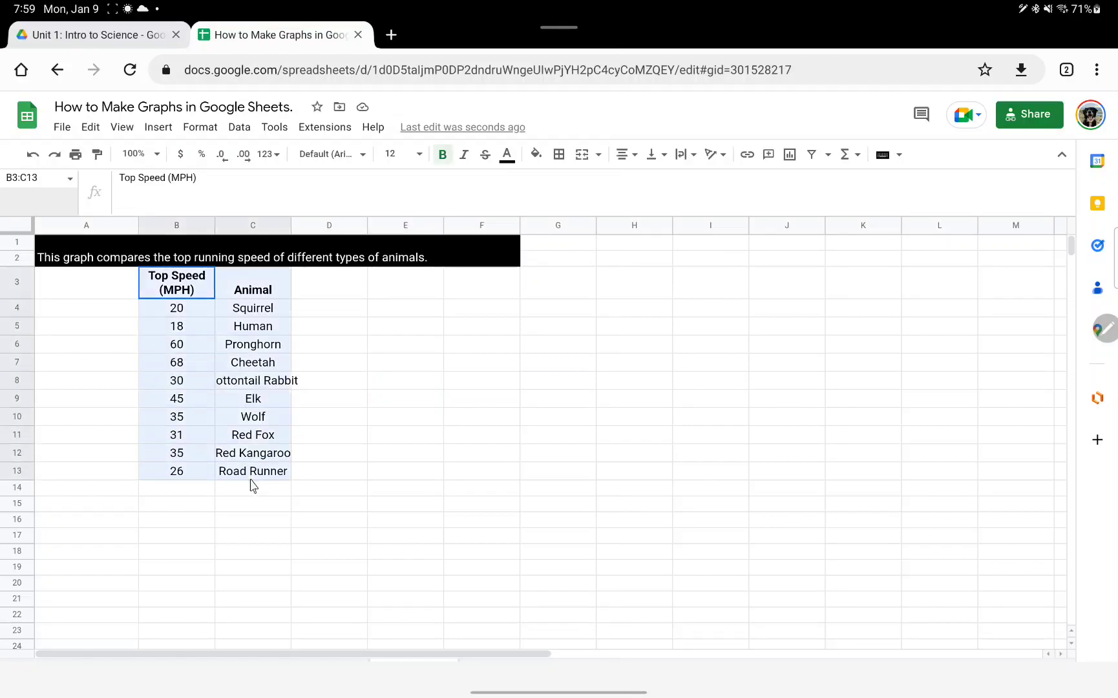
{"action": "left_click", "coordinate": [789, 155]}
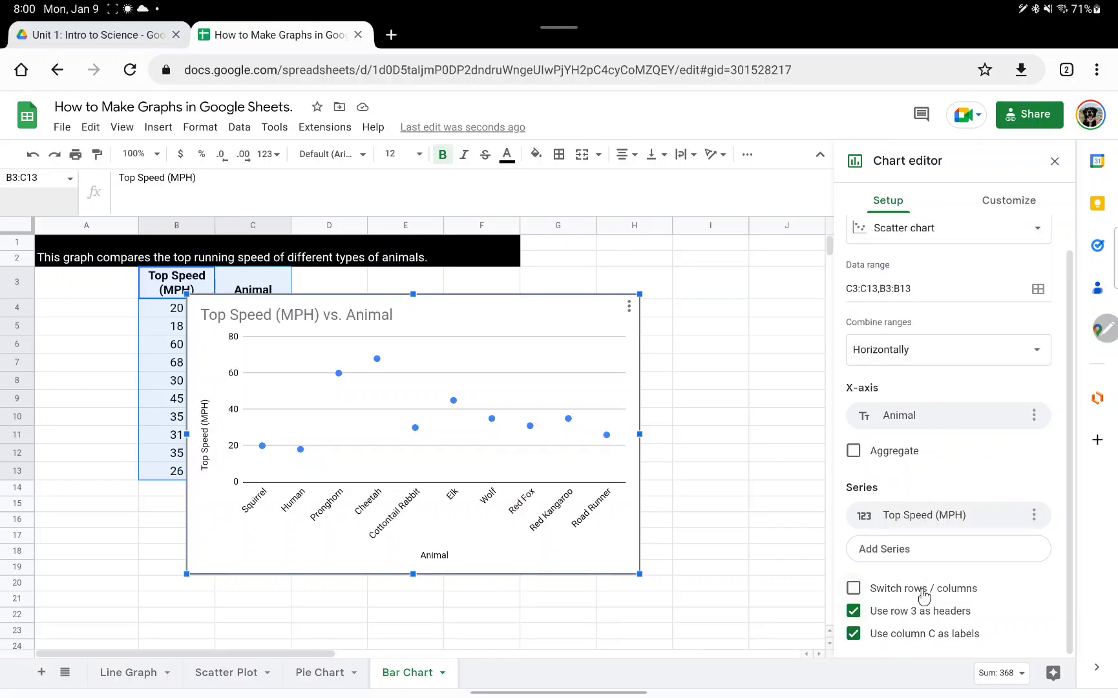
{"action": "left_click", "coordinate": [853, 588]}
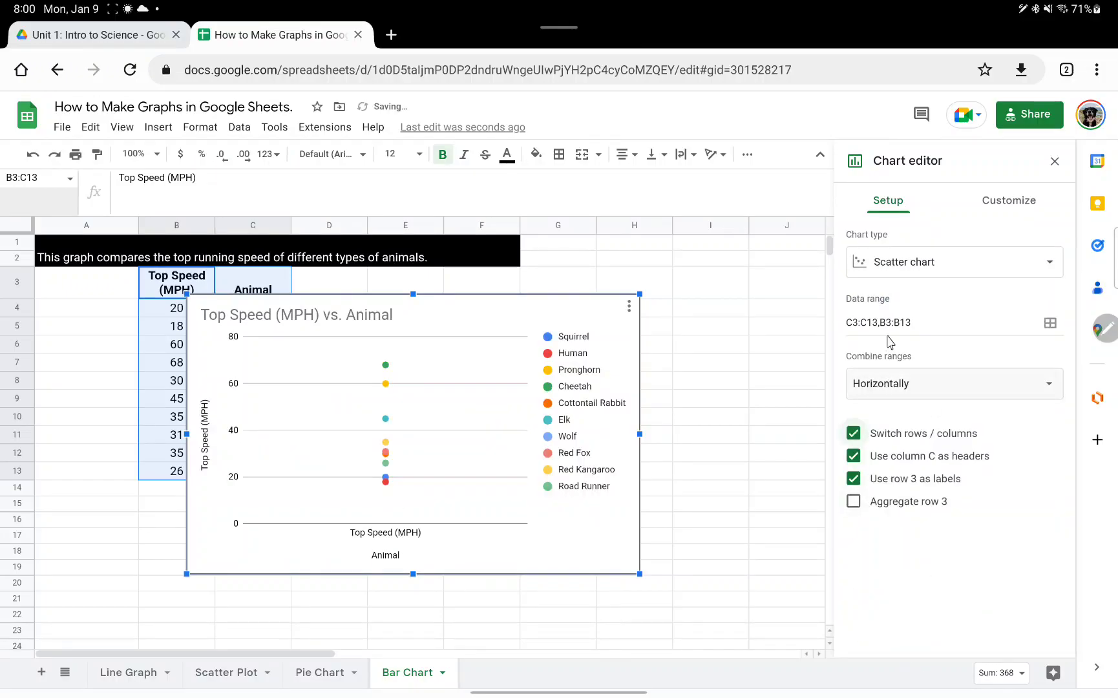
Change the scatter chart with switched rows and columns to a column chart
{"action": "left_click", "coordinate": [905, 274]}
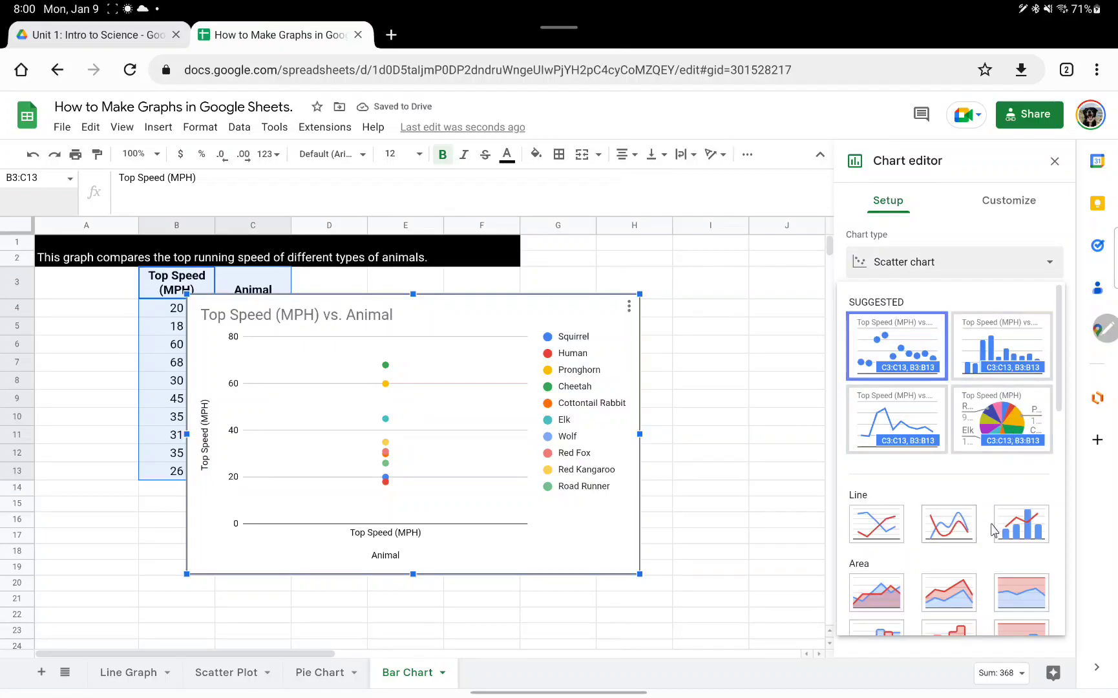
{"action": "scroll", "coordinate": [1012, 530], "scroll_direction": "down", "scroll_amount": 2}
{"action": "left_click", "coordinate": [890, 607]}
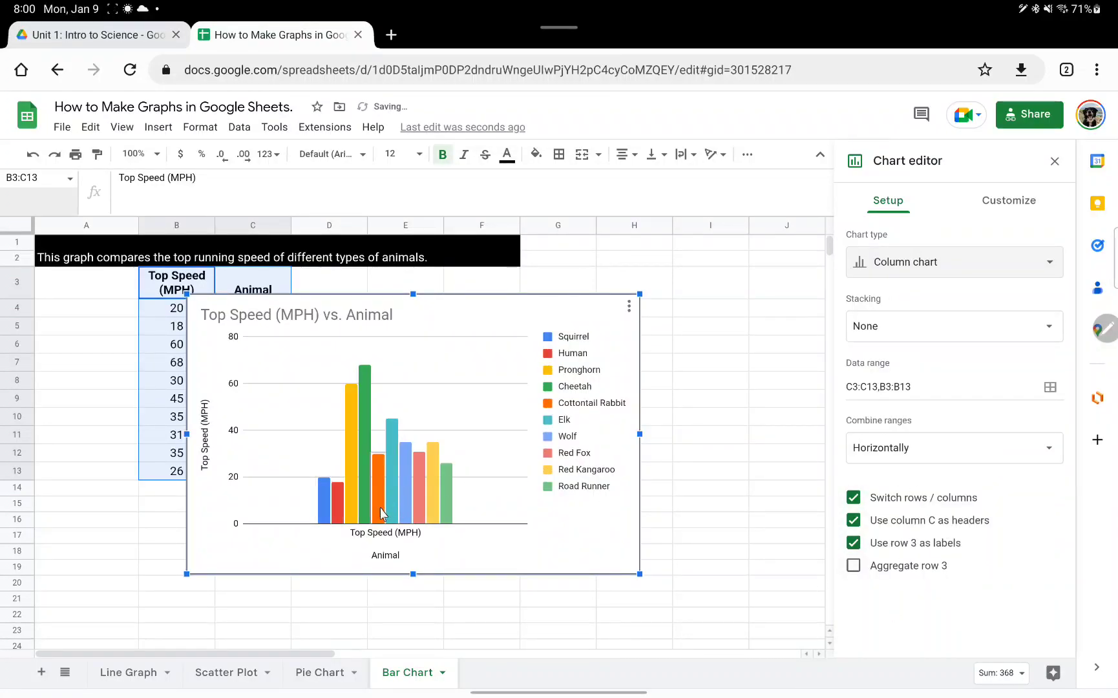
{"action": "scroll", "coordinate": [771, 515], "scroll_direction": "down", "scroll_amount": 2}
{"action": "scroll", "coordinate": [771, 515], "scroll_direction": "up", "scroll_amount": 2}
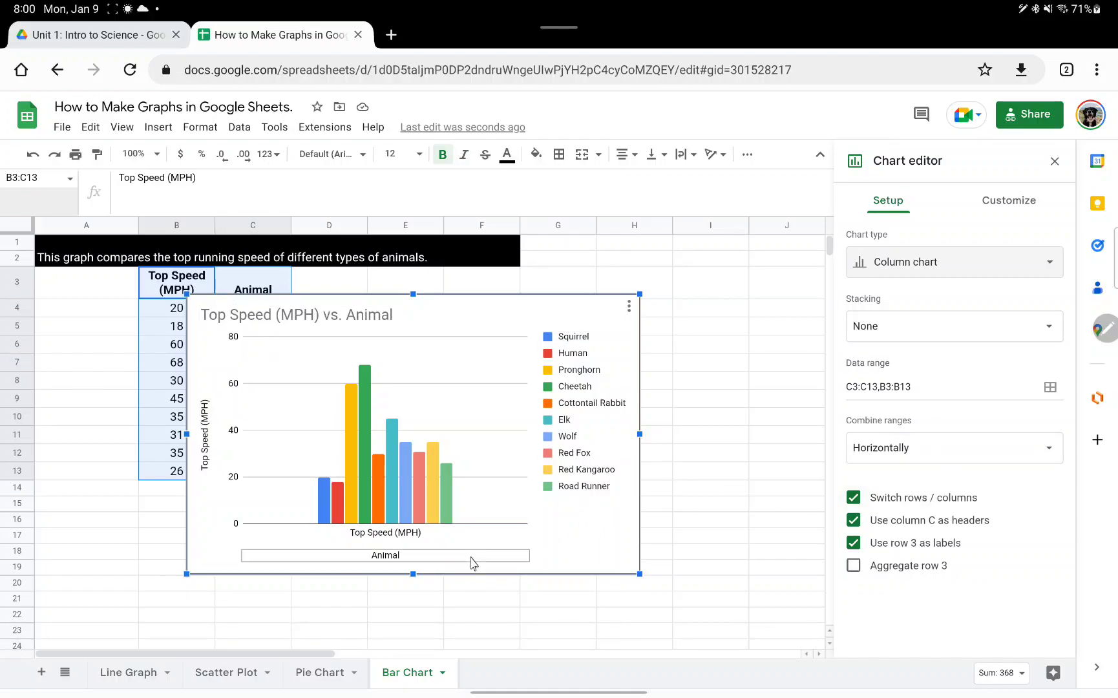
Undo the new chart, the Animal column move and the deletion of the 3D column chart
{"action": "left_click", "coordinate": [719, 445]}
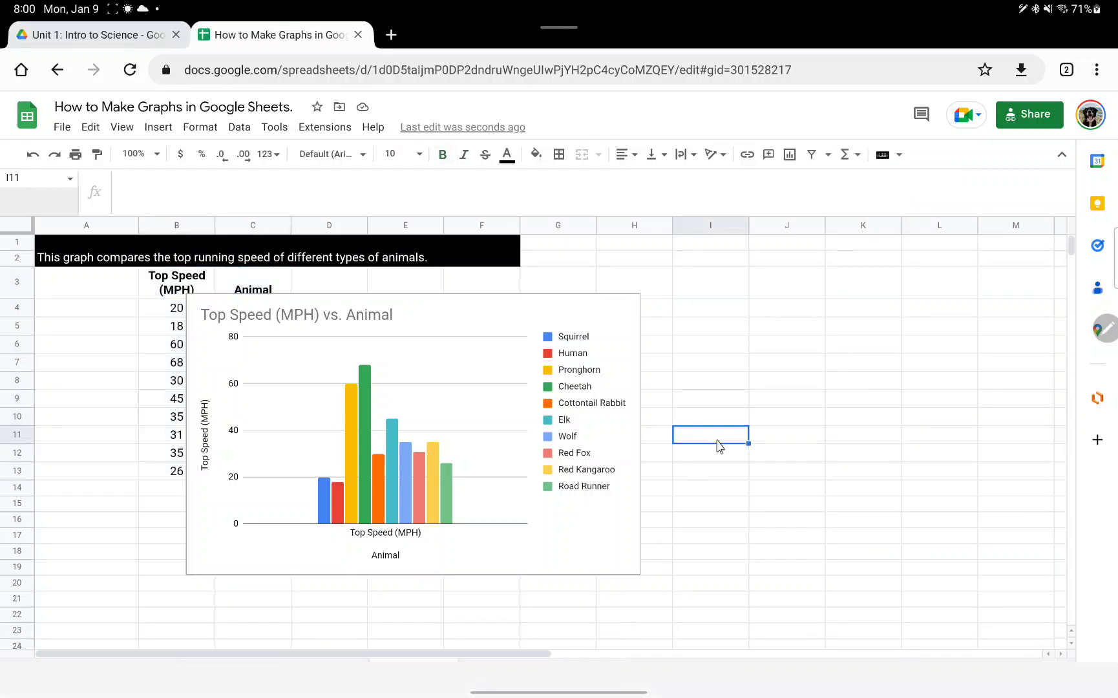
{"action": "key", "text": "ctrl+z"}
{"action": "key", "text": "ctrl+z"}
{"action": "key", "text": "ctrl+z"}
{"action": "key", "text": "ctrl+z"}
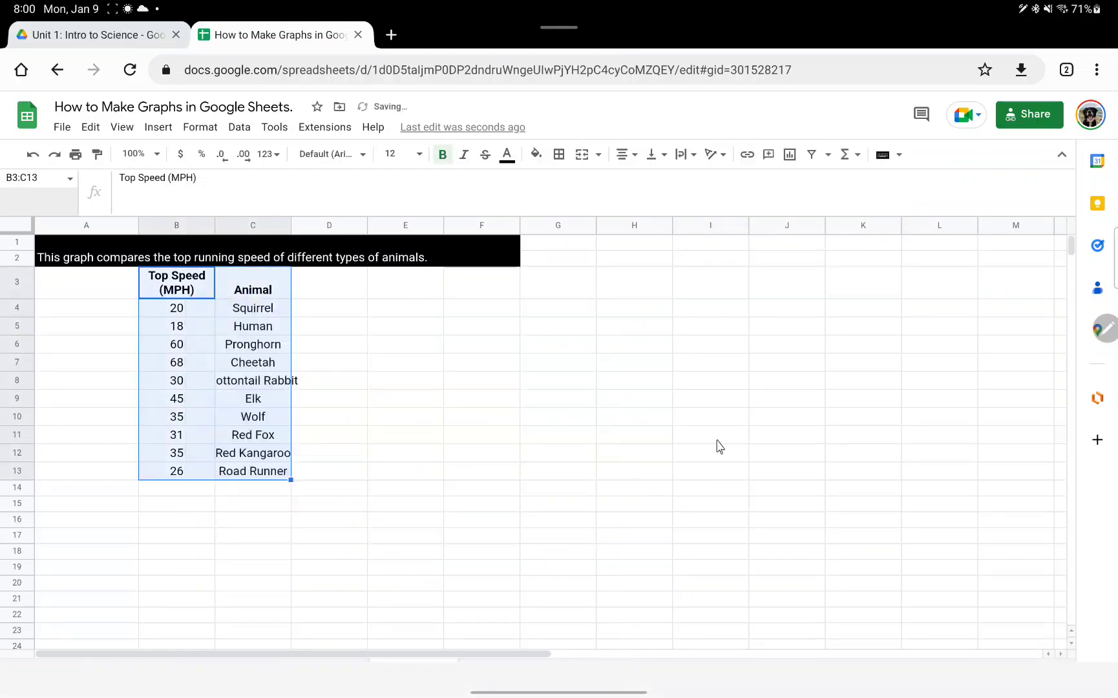
{"action": "key", "text": "ctrl+z"}
{"action": "left_click", "coordinate": [747, 423]}
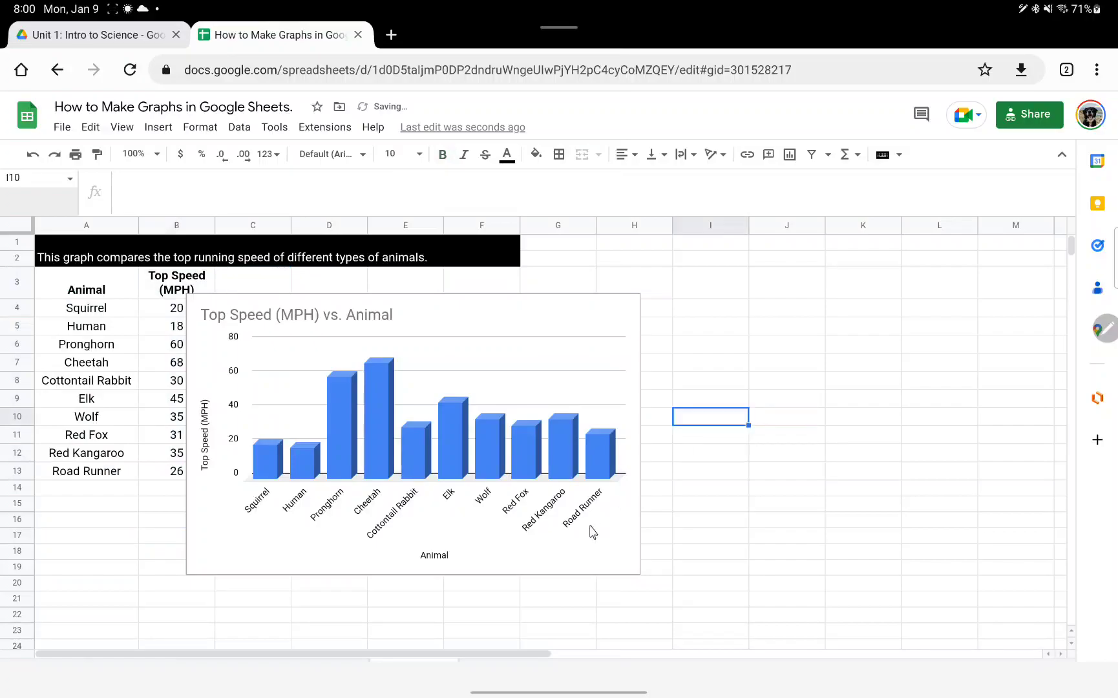